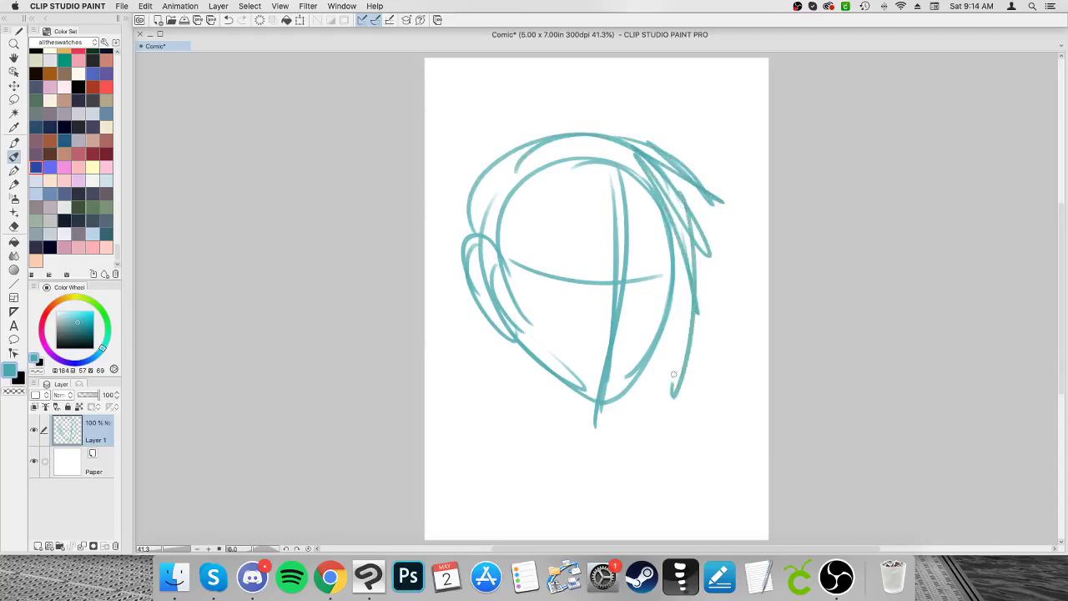
Step: Sketch the long hair strand beside the face, the sideburn below the ear, and an angular jaw and chin
drag(673, 330, 659, 506)
drag(505, 292, 513, 370)
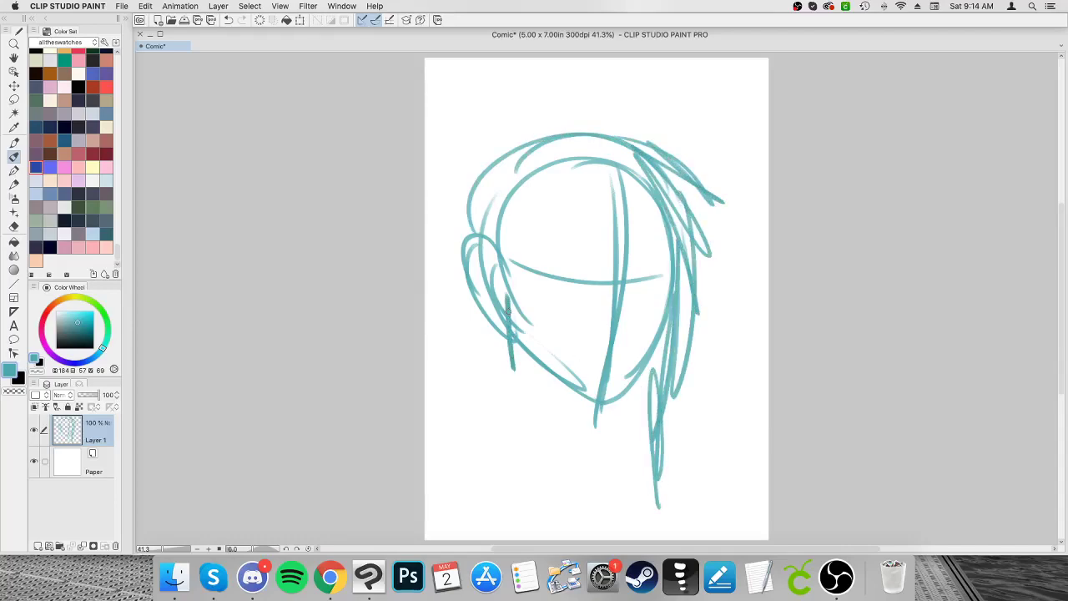
mouse_move(503, 332)
mouse_down()
mouse_move(564, 404)
mouse_move(591, 420)
mouse_up()
mouse_move(669, 322)
mouse_down()
mouse_move(637, 411)
mouse_move(541, 397)
mouse_up()
Step: Rough in the neck, the raised collar and the shoulder folds below the head
drag(482, 310, 470, 457)
mouse_move(589, 423)
mouse_down()
mouse_move(578, 481)
mouse_move(601, 506)
mouse_up()
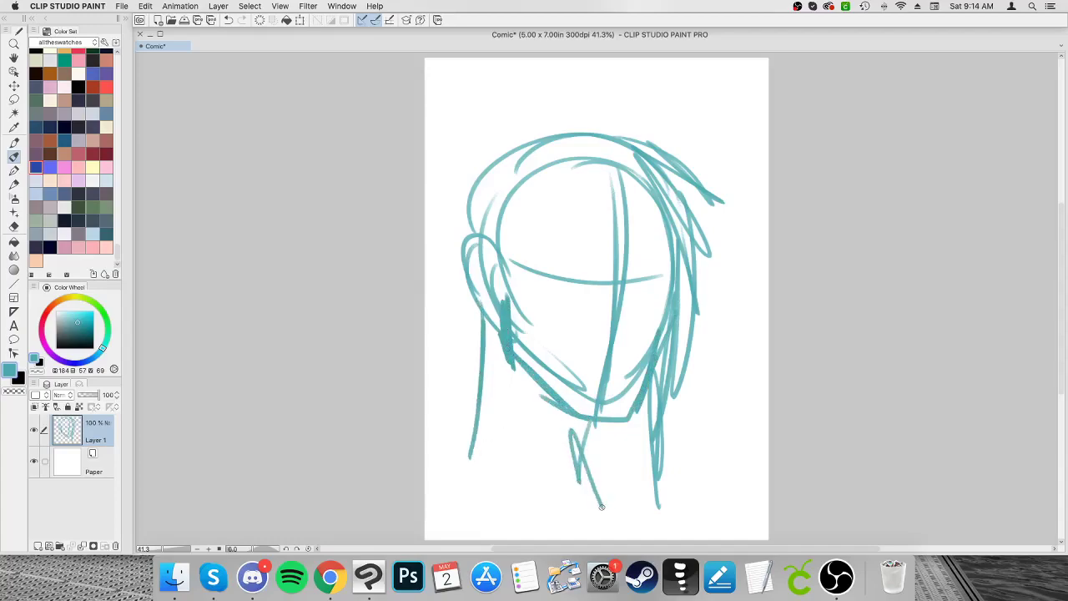
drag(489, 404, 600, 505)
mouse_move(531, 437)
mouse_down()
mouse_move(444, 437)
mouse_move(514, 451)
mouse_move(467, 469)
mouse_move(516, 511)
mouse_move(486, 493)
mouse_up()
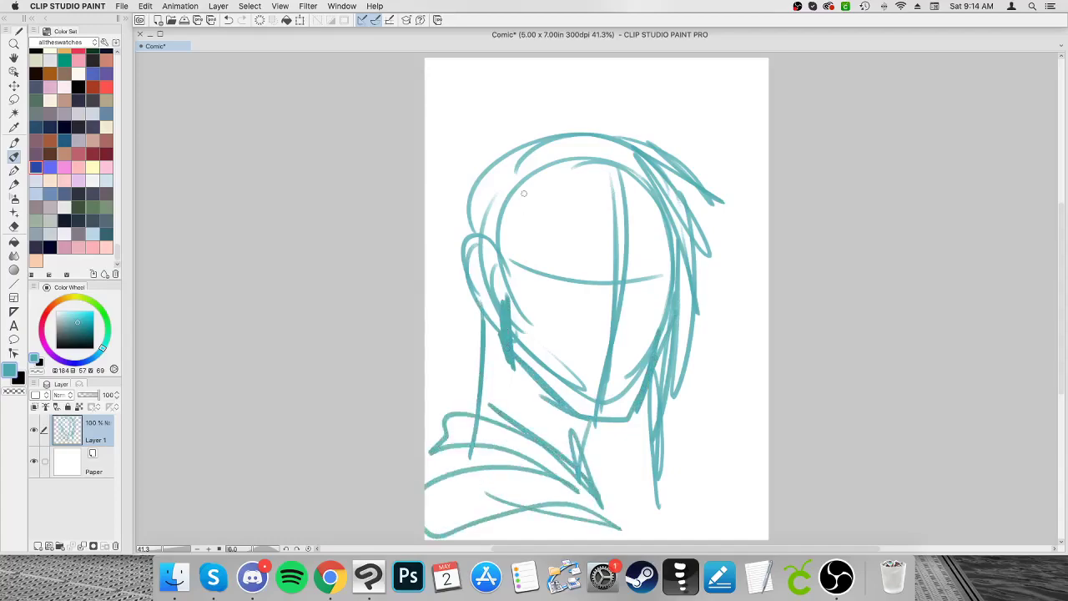
Step: Square off the hair outline over the crown and back of the head, and rough in the facial features
drag(625, 154, 526, 135)
drag(634, 133, 496, 142)
mouse_move(591, 132)
mouse_down()
mouse_move(480, 146)
mouse_move(476, 231)
mouse_up()
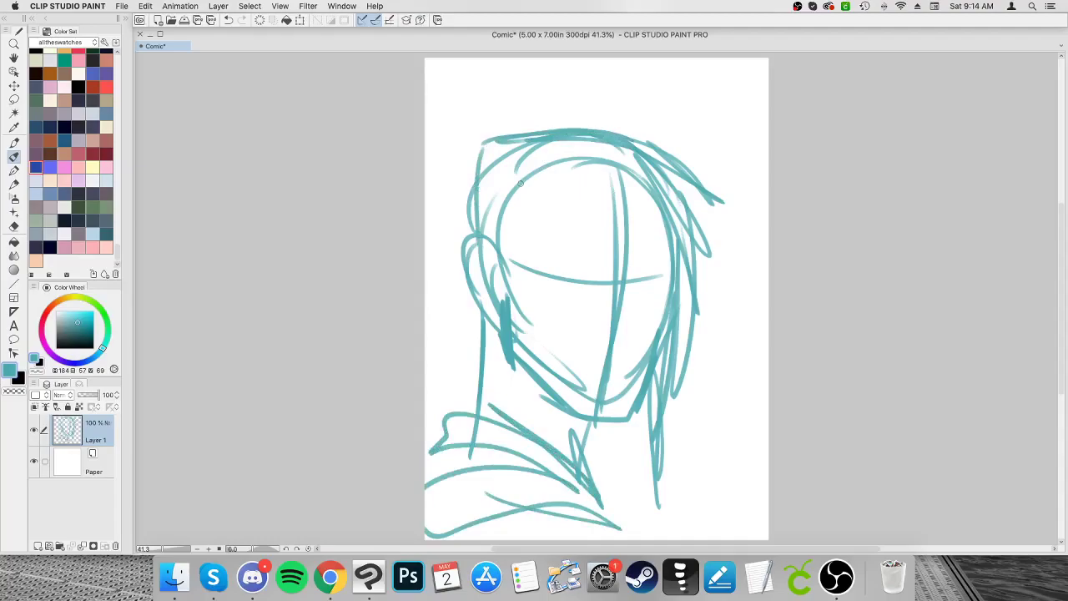
drag(536, 264, 595, 265)
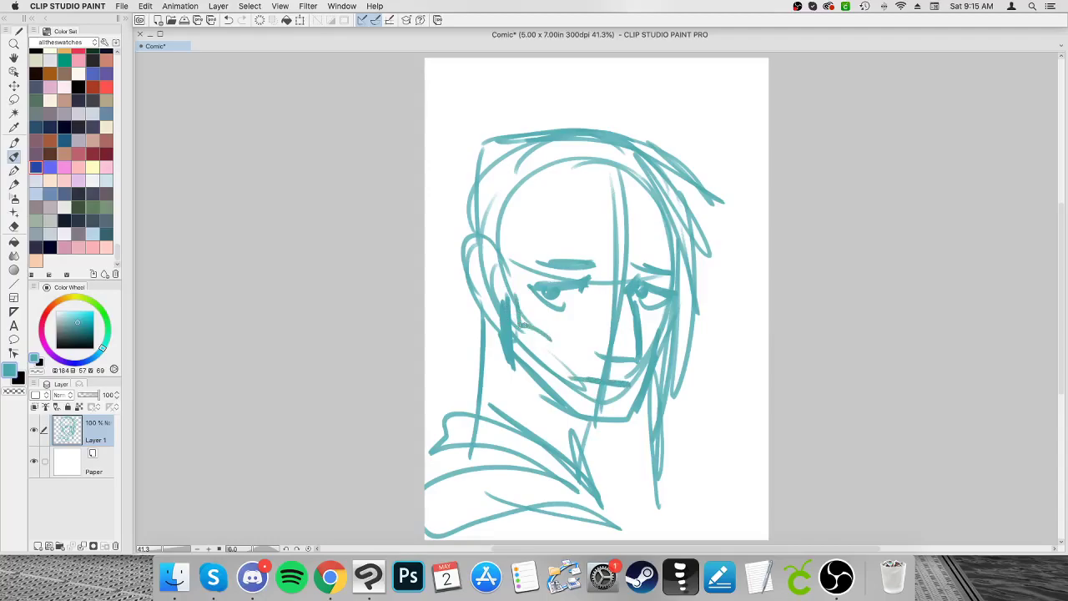
Step: Lower the jaw and chin line with heavier strokes, and add ear, forehead hair and cheek lines
drag(507, 341, 575, 428)
drag(516, 367, 561, 428)
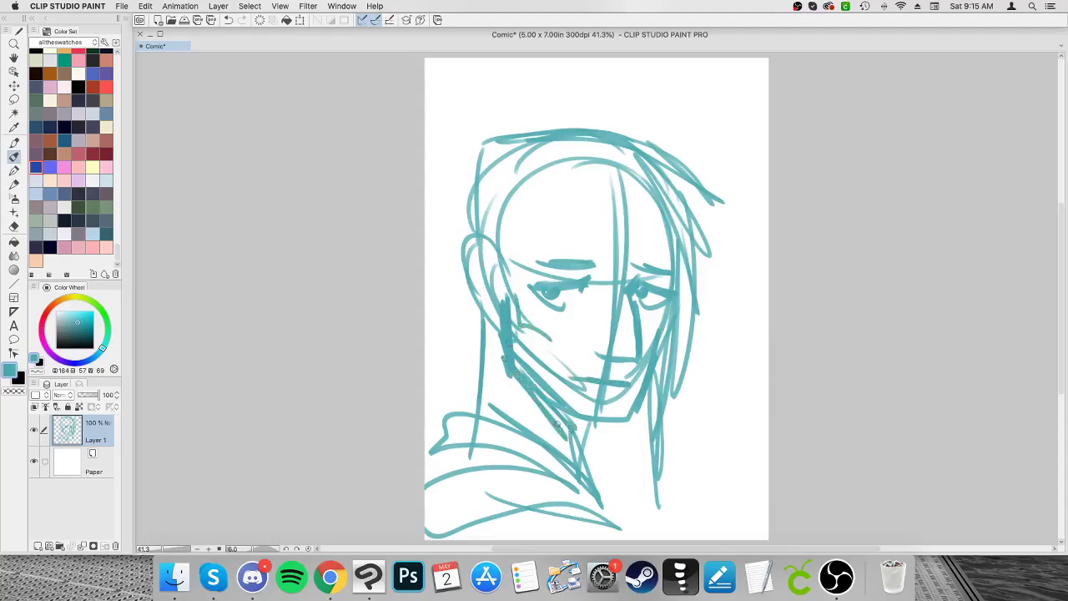
mouse_move(673, 330)
mouse_down()
mouse_move(640, 407)
mouse_move(598, 437)
mouse_up()
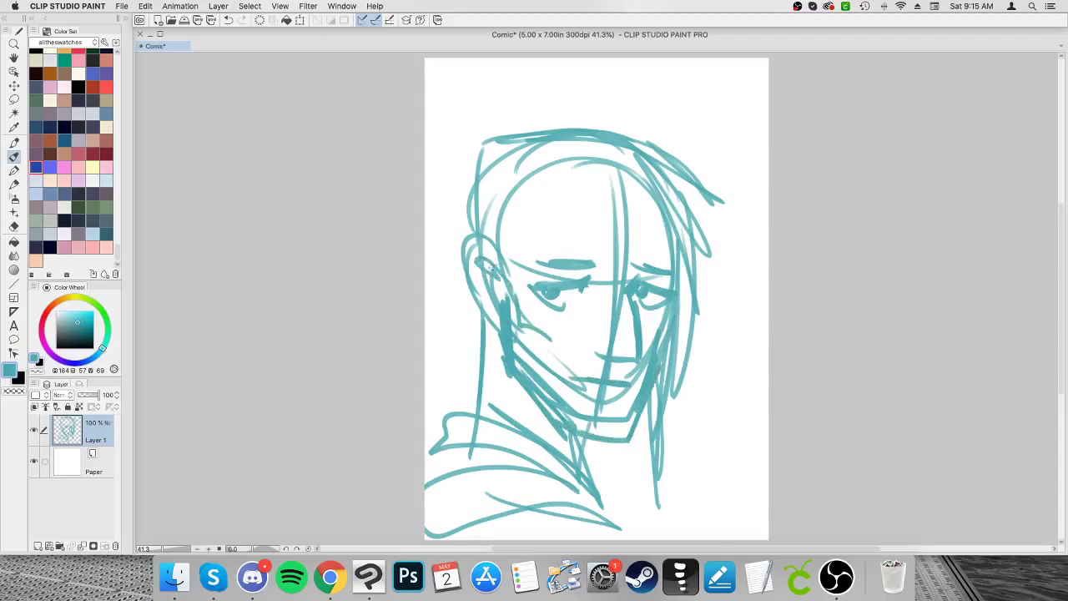
mouse_move(551, 149)
mouse_down()
mouse_move(568, 261)
mouse_move(512, 286)
mouse_up()
drag(593, 222, 503, 201)
mouse_move(554, 310)
mouse_down()
mouse_move(555, 344)
mouse_move(578, 330)
mouse_up()
Step: Transform the whole sketch by shifting it up and to the right, and lighten its lines to a pale teal
key(super+t)
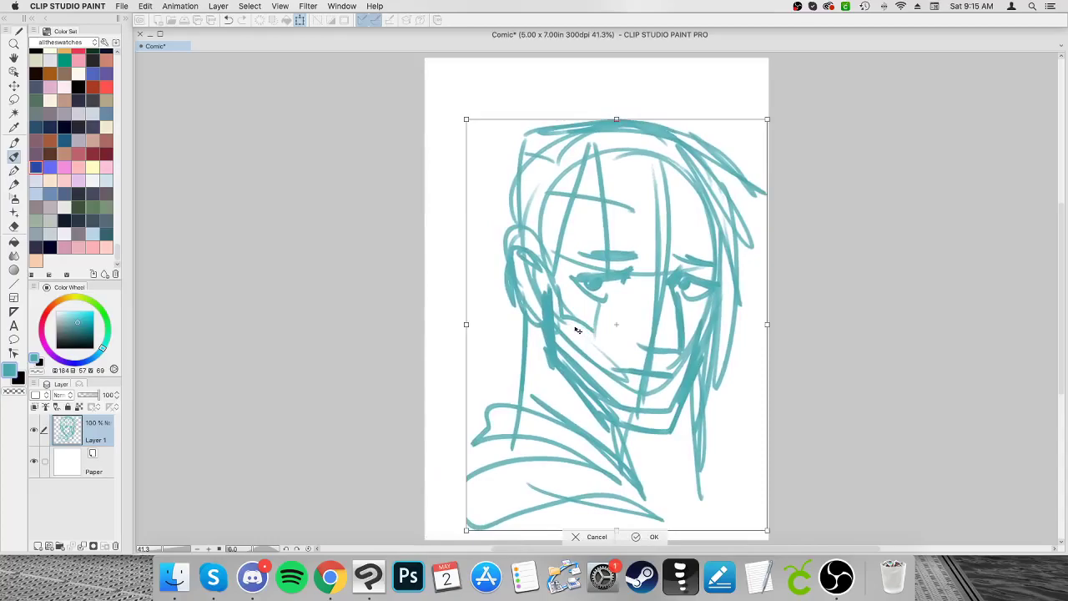
key(Return)
key(super+u)
click(415, 246)
click(462, 174)
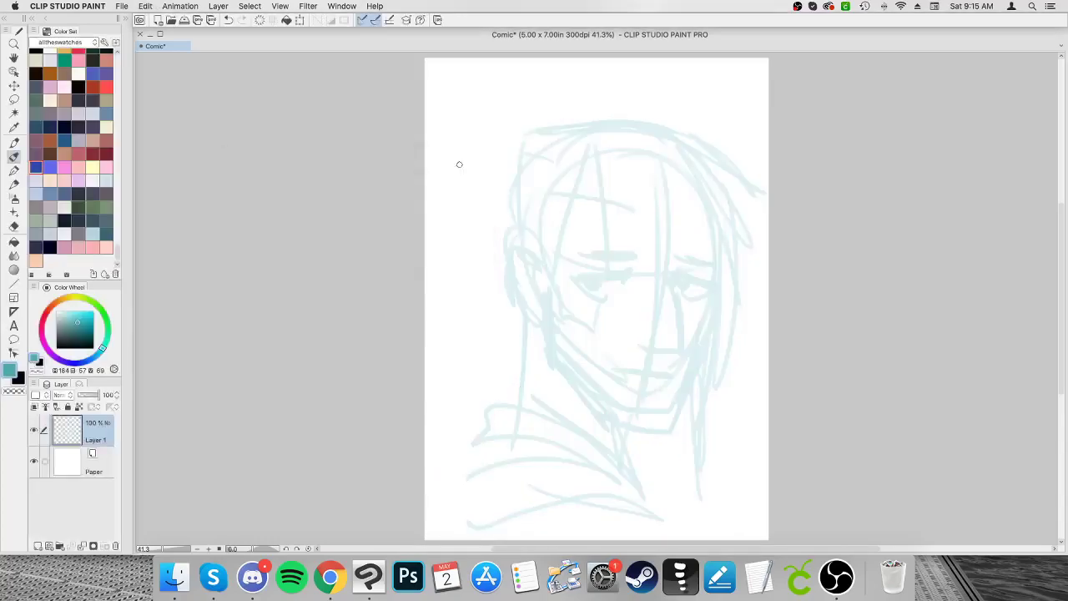
Step: Redraw the nose, both eyes and the eyebrows in darker teal over the pale sketch
scroll(459, 165, up, 2)
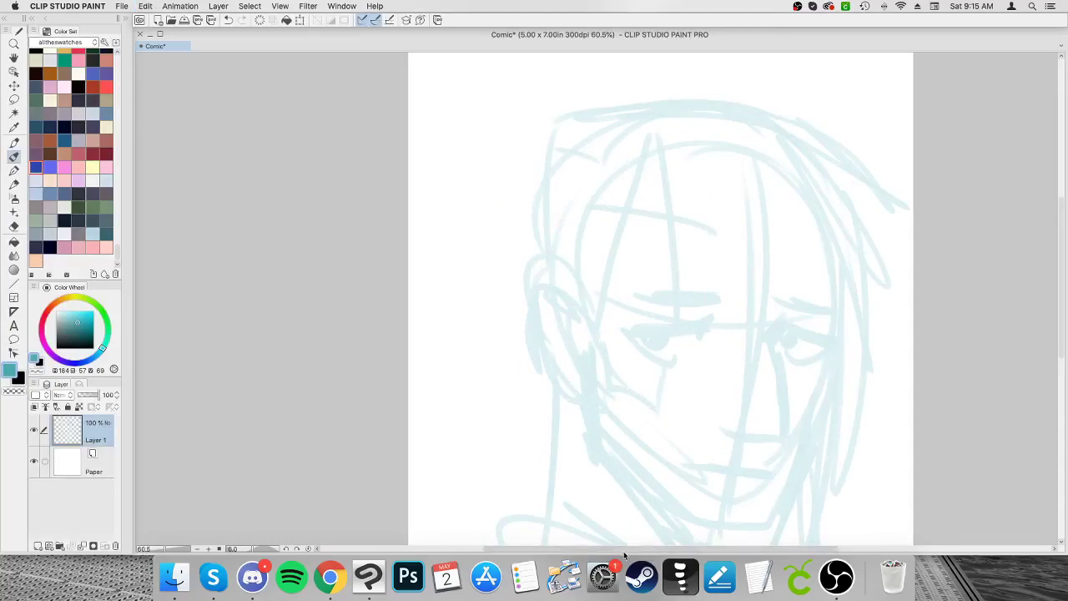
scroll(683, 508, right, 5)
drag(657, 331, 667, 443)
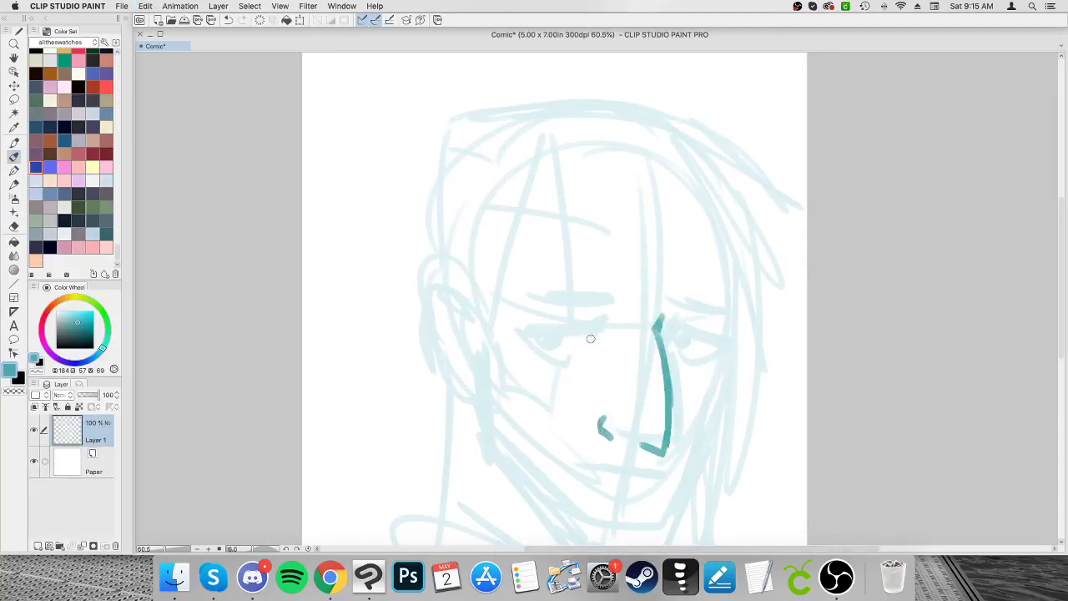
drag(597, 364, 571, 387)
mouse_move(596, 322)
mouse_down()
mouse_move(509, 334)
mouse_move(574, 368)
mouse_up()
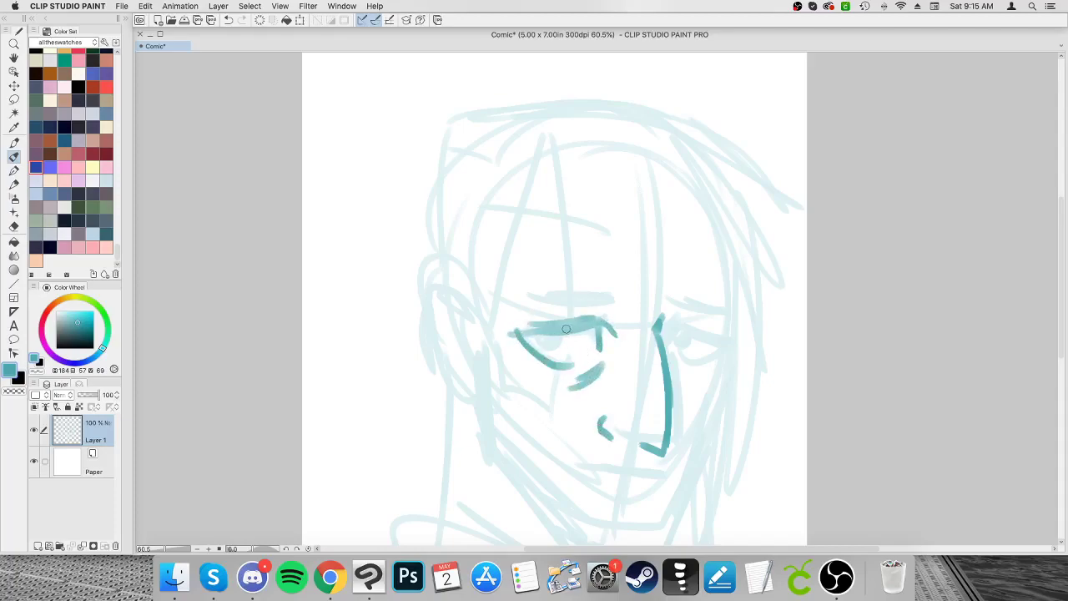
drag(566, 329, 557, 336)
drag(616, 302, 523, 296)
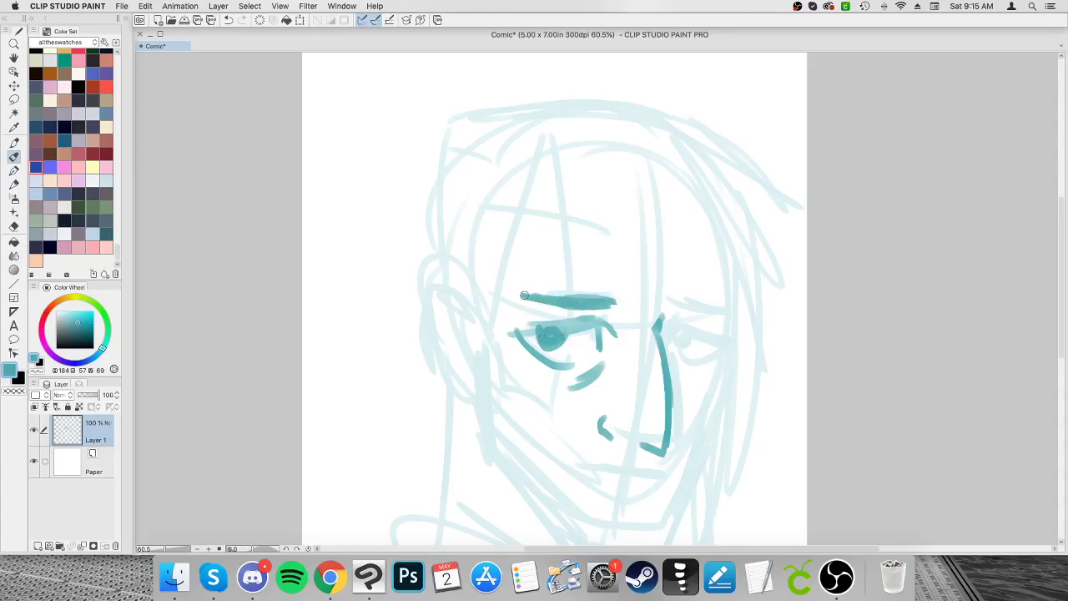
mouse_move(731, 314)
mouse_down()
mouse_move(672, 307)
mouse_move(723, 345)
mouse_up()
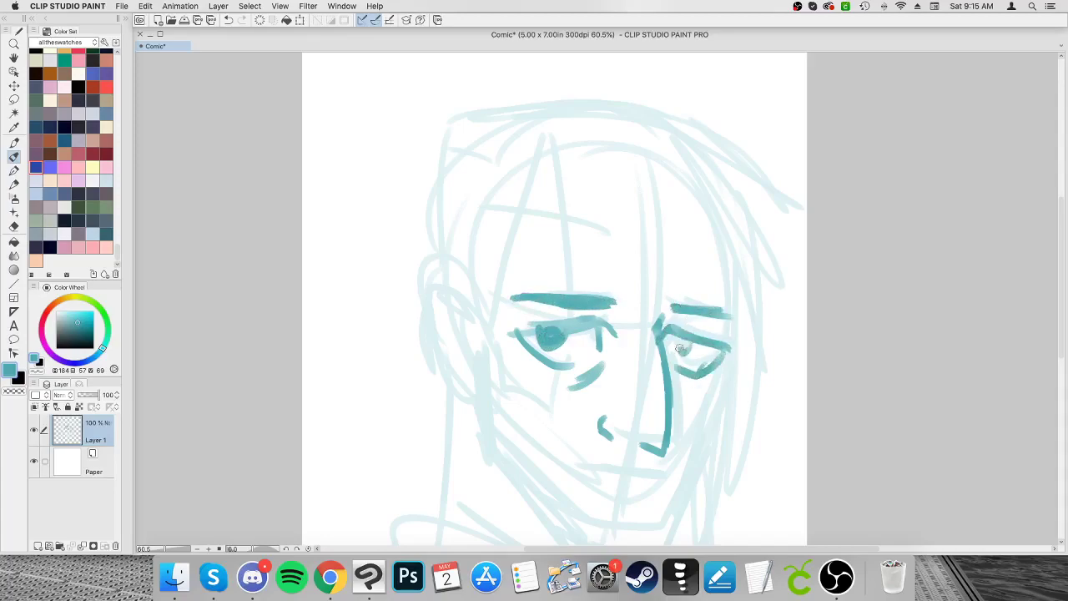
Step: Redraw the cheekbone line, the sideburn and the ear with its inner folds in darker teal
mouse_move(499, 354)
mouse_down()
mouse_move(504, 402)
mouse_move(540, 451)
mouse_up()
drag(473, 367, 477, 449)
mouse_move(473, 311)
mouse_down()
mouse_move(423, 332)
mouse_move(452, 403)
mouse_up()
mouse_move(476, 342)
mouse_down()
mouse_move(443, 312)
mouse_move(450, 349)
mouse_up()
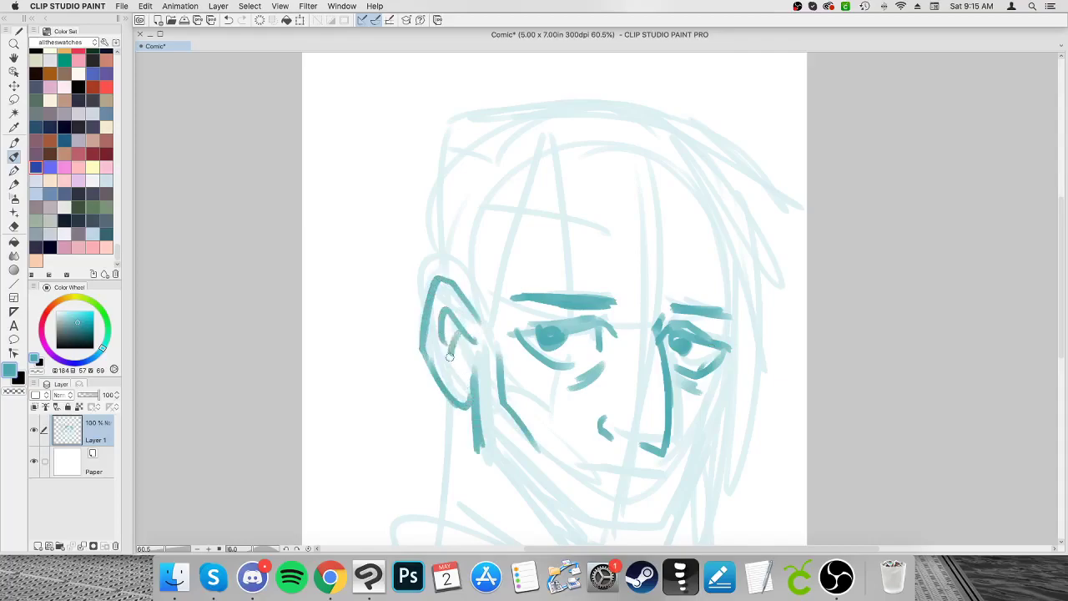
Step: Redraw the hair outline with swept side strands and locks crossing the forehead, and add small forehead marks
drag(452, 143, 441, 277)
mouse_move(450, 136)
mouse_down()
mouse_move(621, 112)
mouse_move(801, 204)
mouse_up()
drag(677, 130, 785, 237)
mouse_move(667, 126)
mouse_down()
mouse_move(781, 282)
mouse_move(761, 332)
mouse_up()
mouse_move(694, 157)
mouse_down()
mouse_move(743, 367)
mouse_move(738, 426)
mouse_up()
drag(720, 224, 714, 483)
drag(436, 138, 476, 177)
mouse_move(551, 134)
mouse_down()
mouse_move(561, 321)
mouse_move(471, 296)
mouse_up()
drag(480, 179, 618, 250)
drag(635, 285, 651, 251)
drag(690, 212, 623, 214)
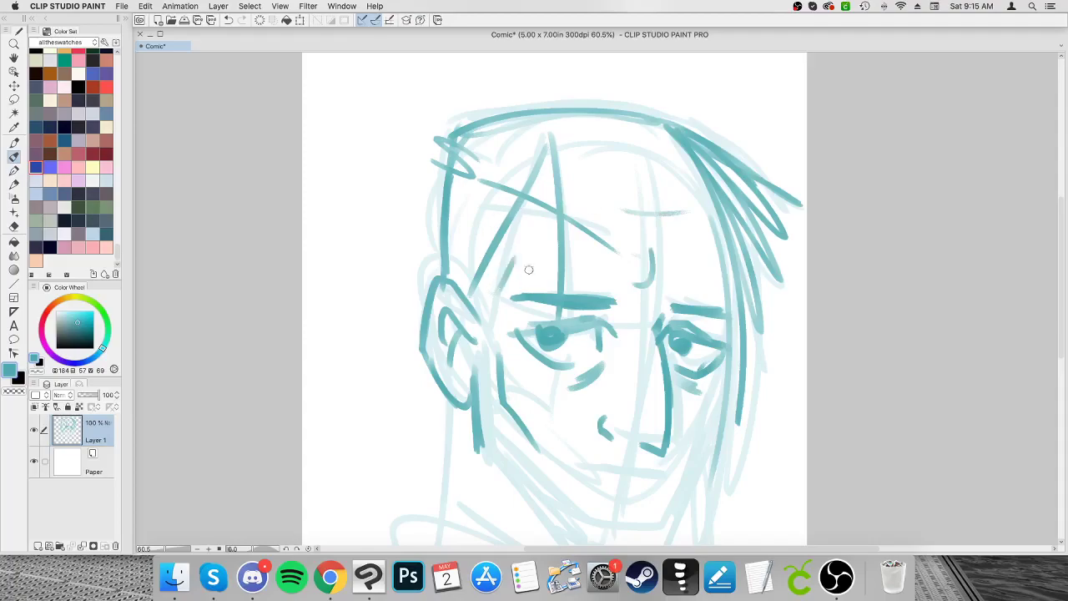
Step: Redraw the jawline from the sideburn around the chin and up the far cheek in darker teal
scroll(1035, 323, down, 5)
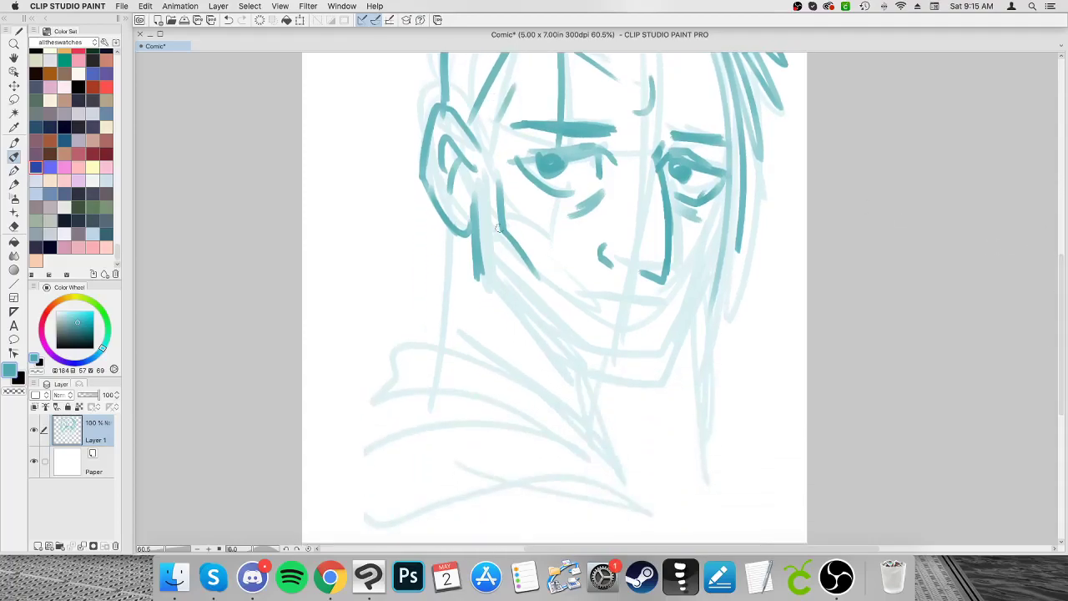
drag(481, 288, 530, 338)
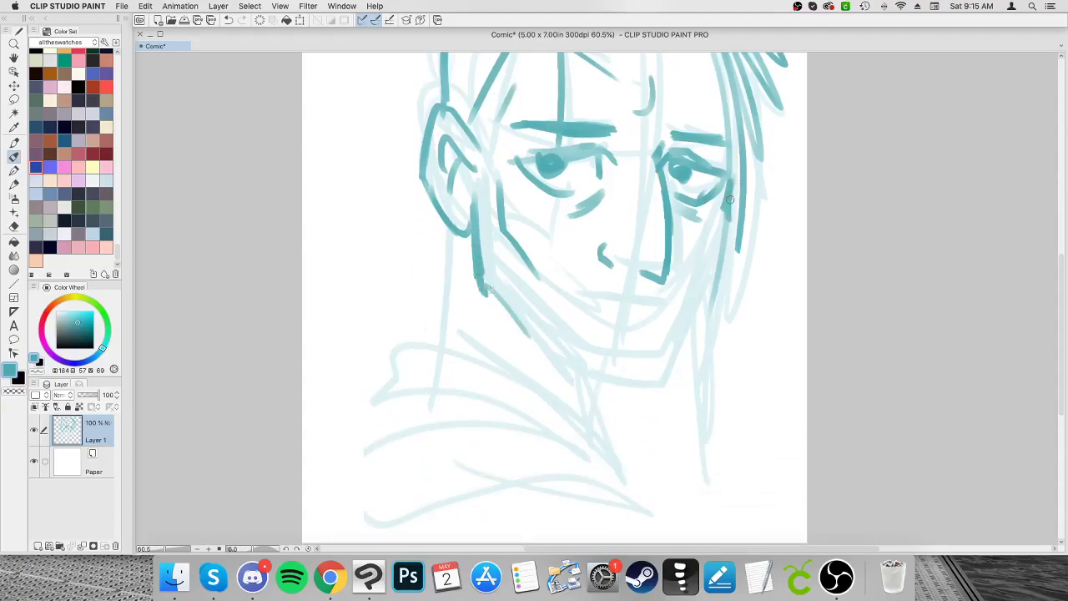
mouse_move(734, 189)
mouse_down()
mouse_move(665, 383)
mouse_move(578, 389)
mouse_up()
mouse_move(497, 288)
mouse_down()
mouse_move(513, 324)
mouse_move(561, 382)
mouse_up()
drag(541, 351, 579, 390)
Step: Draw the long hair strands hanging past the far jaw, and define the closed mouth and lower lip
drag(772, 100, 757, 282)
drag(759, 206, 688, 428)
drag(719, 282, 683, 470)
drag(676, 381, 673, 484)
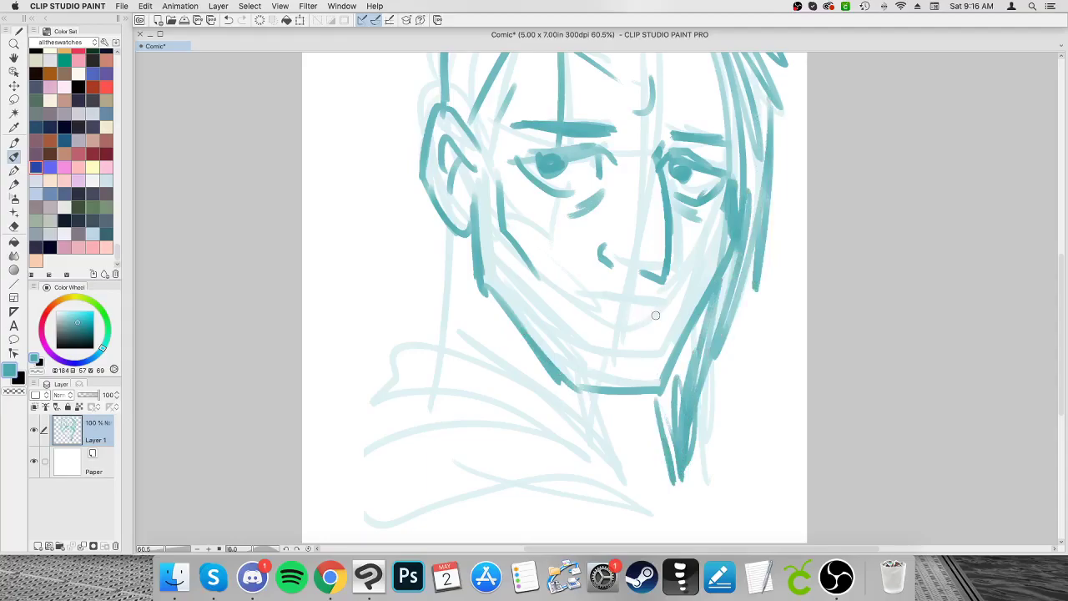
drag(623, 316, 572, 303)
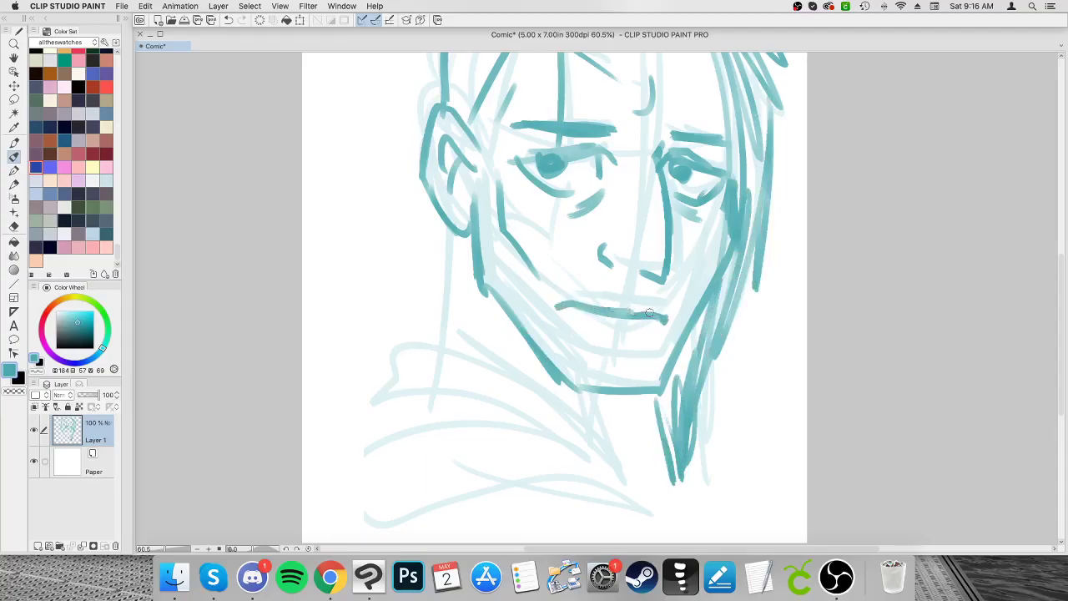
drag(648, 330, 589, 326)
Step: Redraw the neck, the raised collar and the curved shoulder folds in darker teal
drag(449, 226, 449, 349)
mouse_move(589, 404)
mouse_down()
mouse_move(620, 470)
mouse_move(411, 342)
mouse_move(485, 400)
mouse_move(310, 542)
mouse_move(377, 522)
mouse_move(495, 538)
mouse_up()
mouse_move(611, 458)
mouse_down()
mouse_move(693, 539)
mouse_move(411, 515)
mouse_up()
drag(376, 458, 317, 514)
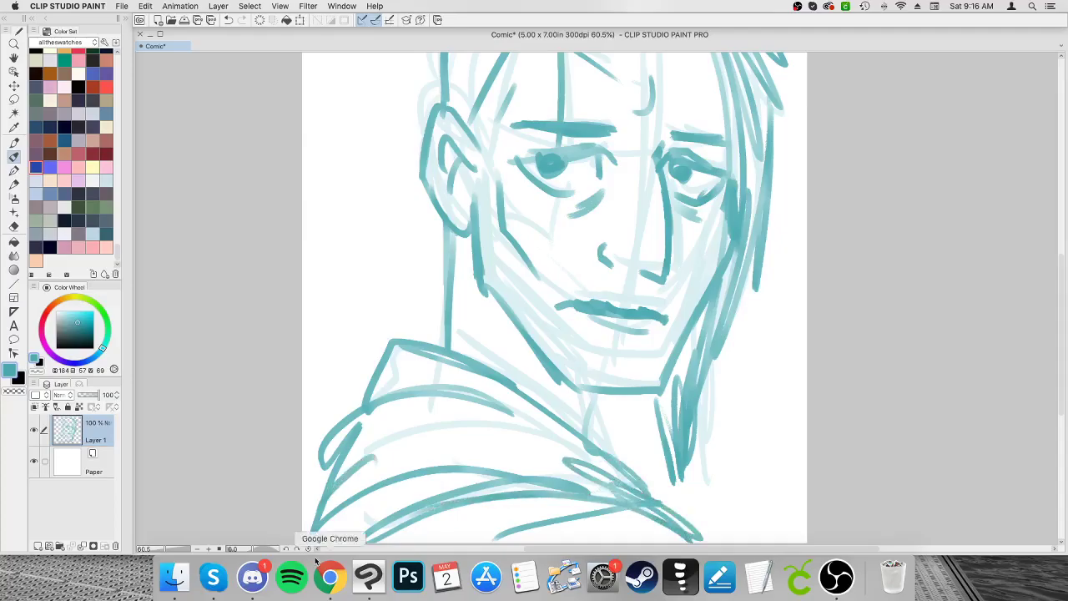
Step: Set the Layer 1 sketch to Multiply blending at 37% opacity
key(super+minus)
click(80, 468)
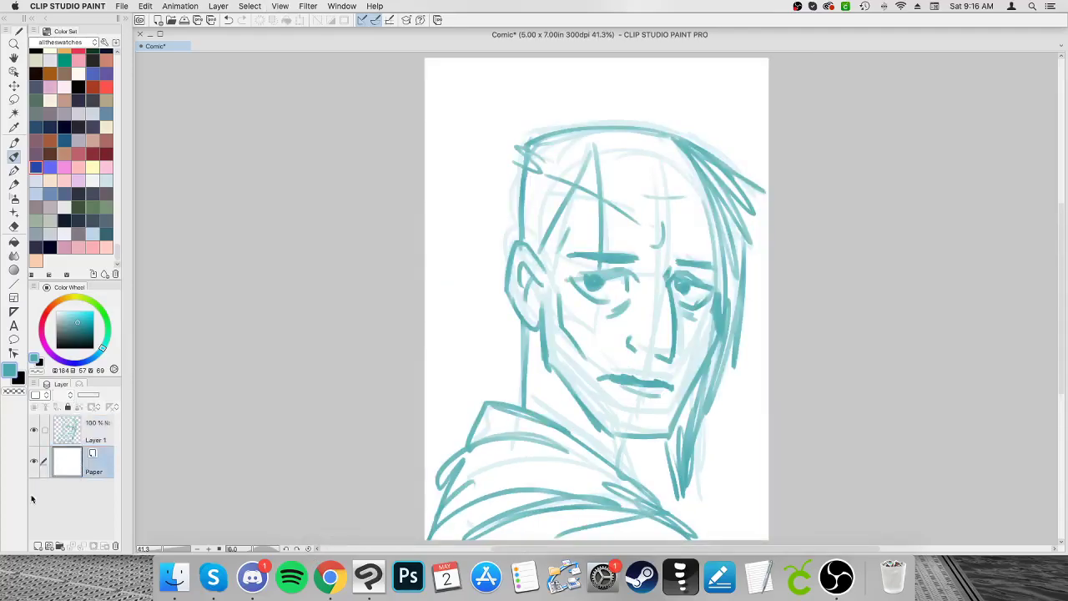
click(74, 431)
click(62, 396)
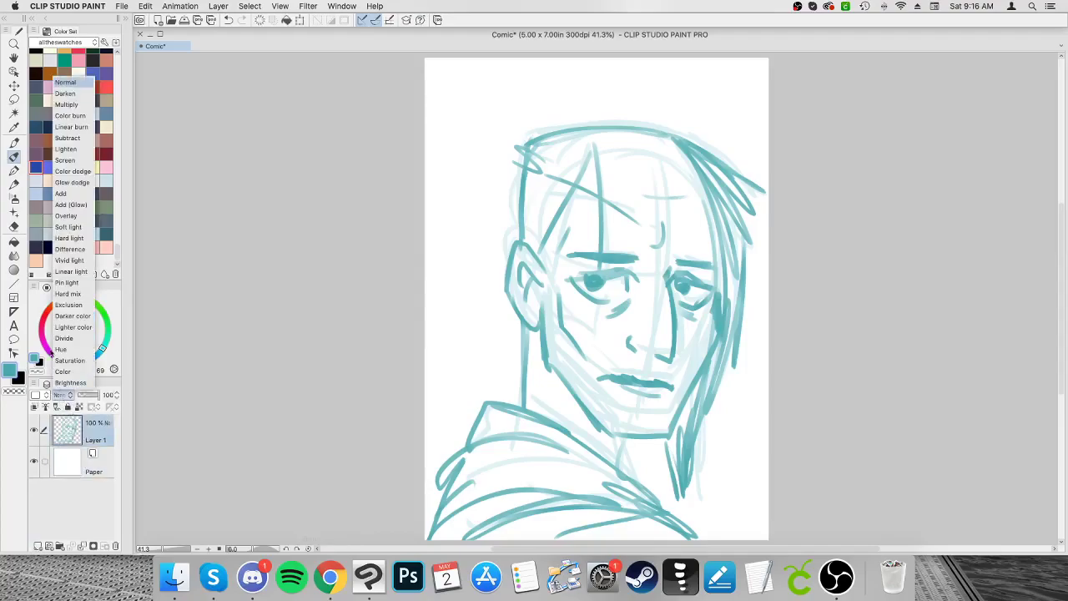
click(62, 106)
drag(95, 399, 86, 397)
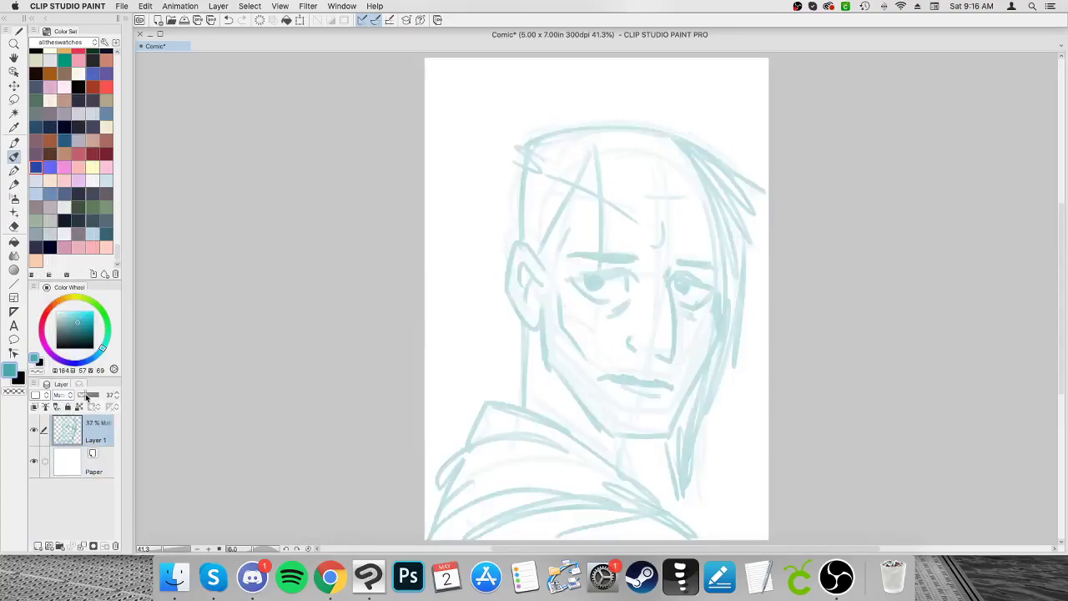
Step: Add a new layer beneath the sketch and fill it with dark red (H 352, S 72, V 48)
click(68, 459)
click(37, 545)
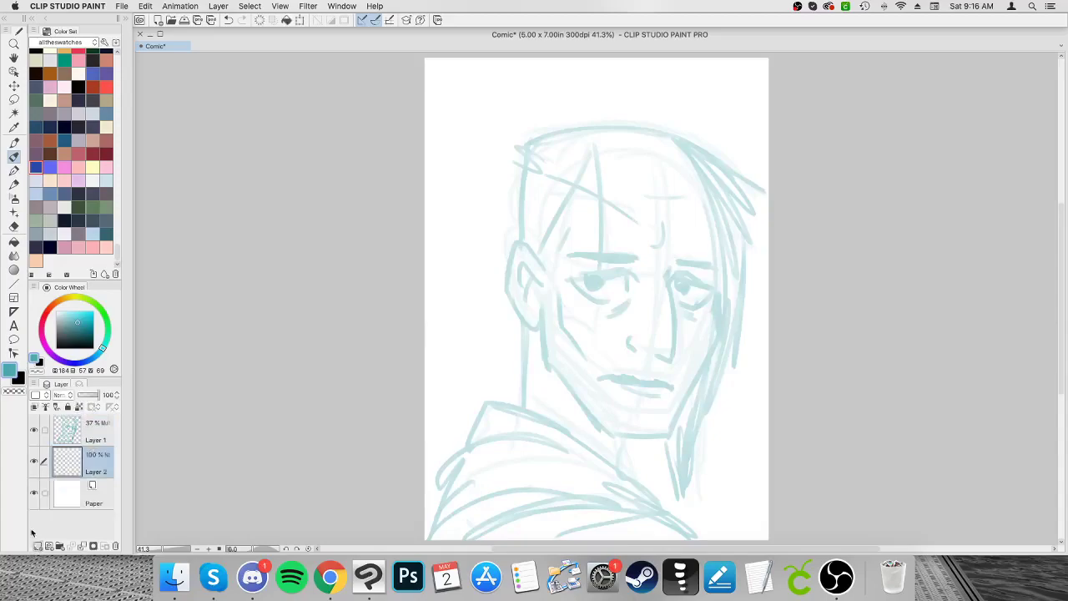
click(106, 153)
key(alt+BackSpace)
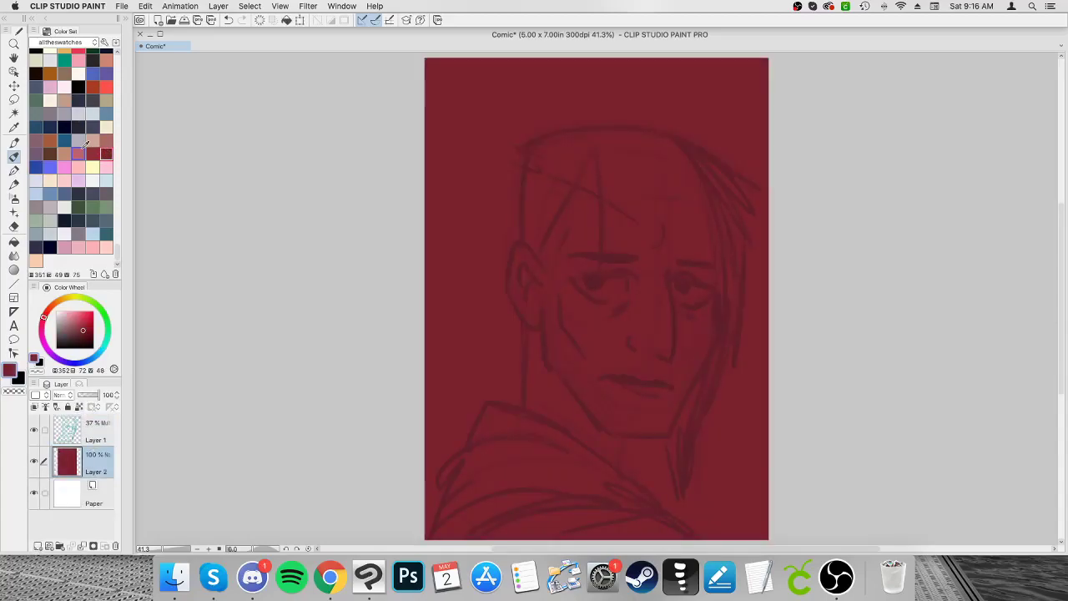
Step: Paint broad muted red strokes (H 351, S 49, V 75) over the background, and darken its corners with deep maroon (H 351, S 47, V 25)
click(79, 152)
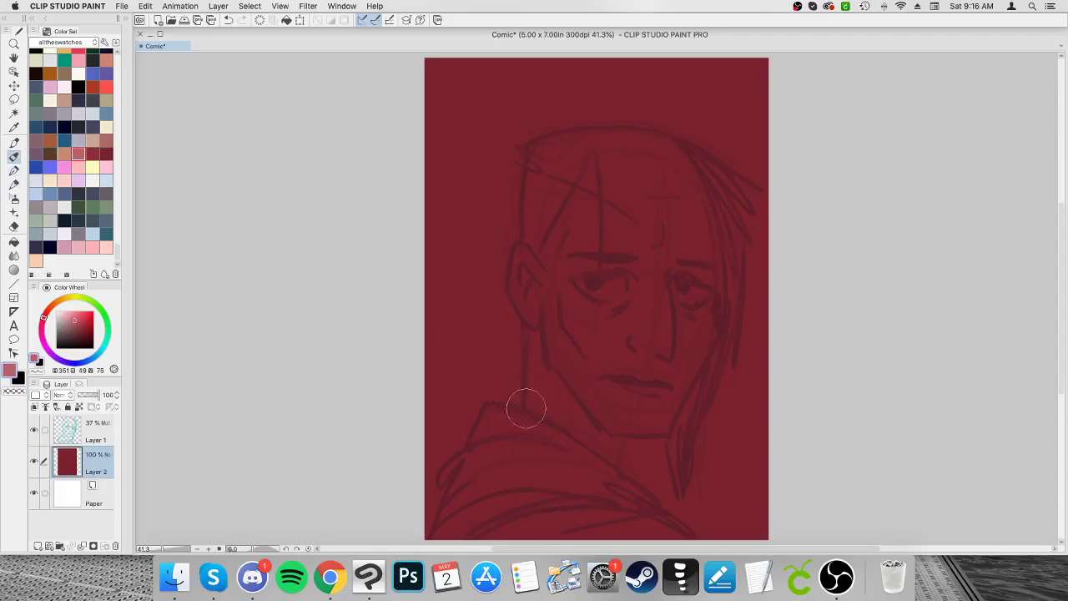
mouse_move(520, 393)
mouse_down()
mouse_move(632, 477)
mouse_move(596, 429)
mouse_move(635, 403)
mouse_move(534, 242)
mouse_move(735, 192)
mouse_move(584, 108)
mouse_move(727, 203)
mouse_move(726, 83)
mouse_move(432, 112)
mouse_move(410, 269)
mouse_move(703, 451)
mouse_move(752, 518)
mouse_move(467, 125)
mouse_move(479, 89)
mouse_move(735, 100)
mouse_move(451, 376)
mouse_move(684, 318)
mouse_move(745, 207)
mouse_move(438, 488)
mouse_move(463, 465)
mouse_up()
drag(84, 339, 81, 335)
mouse_move(758, 510)
mouse_down()
mouse_move(738, 501)
mouse_move(747, 488)
mouse_move(718, 434)
mouse_move(743, 381)
mouse_move(668, 468)
mouse_up()
mouse_move(426, 493)
mouse_down()
mouse_move(446, 525)
mouse_move(470, 421)
mouse_up()
drag(444, 219, 439, 114)
mouse_move(761, 67)
mouse_down()
mouse_move(747, 88)
mouse_move(682, 83)
mouse_move(584, 121)
mouse_up()
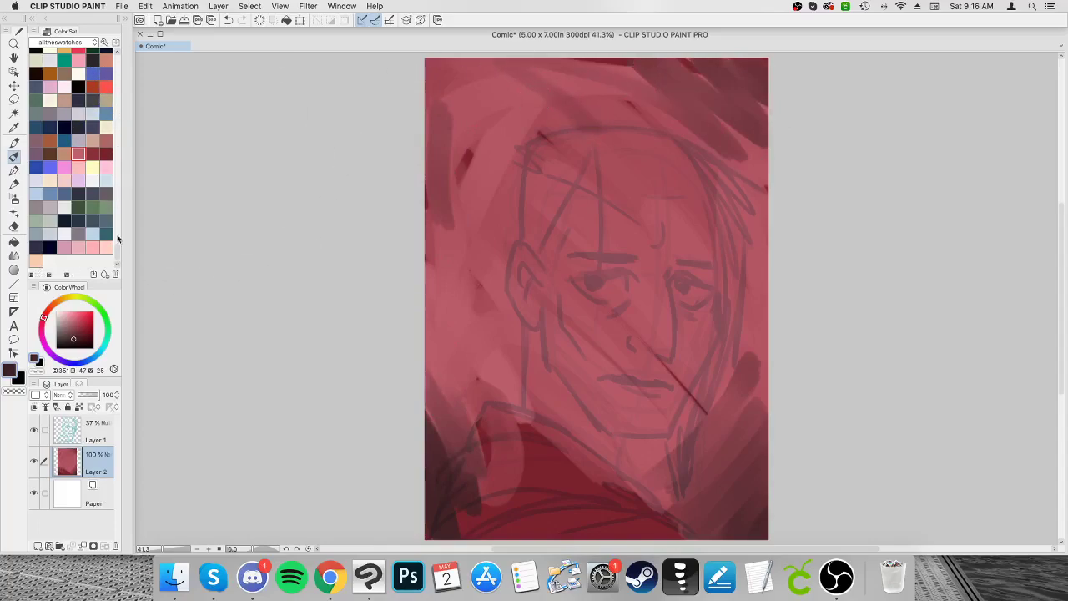
Step: Paint a tilted light green frame (H 83, S 45, V 95) around the face
scroll(118, 236, down, 10)
click(99, 185)
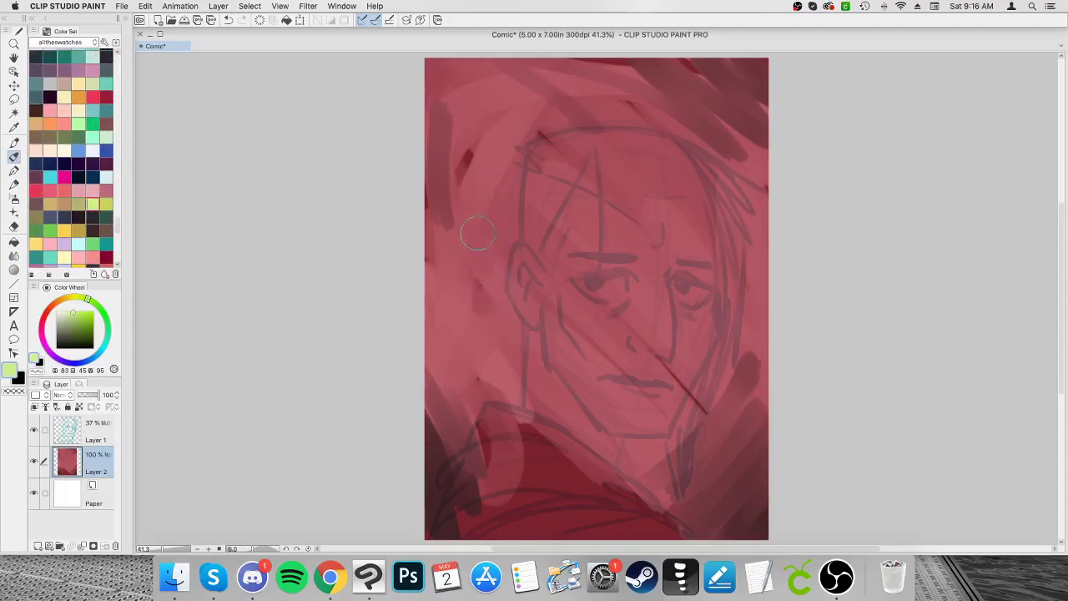
mouse_move(484, 210)
mouse_down()
mouse_move(476, 355)
mouse_move(480, 200)
mouse_move(509, 384)
mouse_move(488, 312)
mouse_move(517, 250)
mouse_move(493, 192)
mouse_move(497, 150)
mouse_move(507, 171)
mouse_move(505, 142)
mouse_move(756, 242)
mouse_move(709, 451)
mouse_move(668, 438)
mouse_move(678, 451)
mouse_up()
mouse_move(760, 269)
mouse_down()
mouse_move(711, 473)
mouse_move(528, 332)
mouse_up()
drag(484, 383, 706, 478)
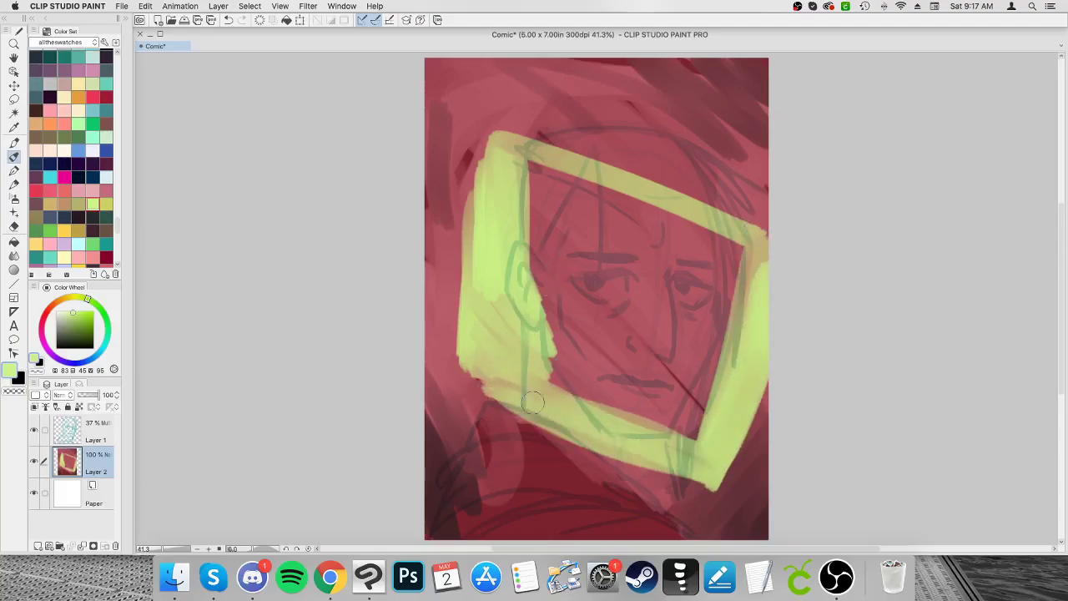
Step: Extend loose light green strokes outward from the frame so they blend into the red background
drag(470, 409, 706, 507)
drag(488, 434, 699, 533)
mouse_move(703, 215)
mouse_down()
mouse_move(566, 151)
mouse_move(743, 209)
mouse_move(585, 92)
mouse_move(811, 196)
mouse_up()
mouse_move(756, 426)
mouse_down()
mouse_move(739, 534)
mouse_move(751, 501)
mouse_up()
mouse_move(489, 133)
mouse_down()
mouse_move(451, 426)
mouse_move(418, 336)
mouse_move(426, 219)
mouse_up()
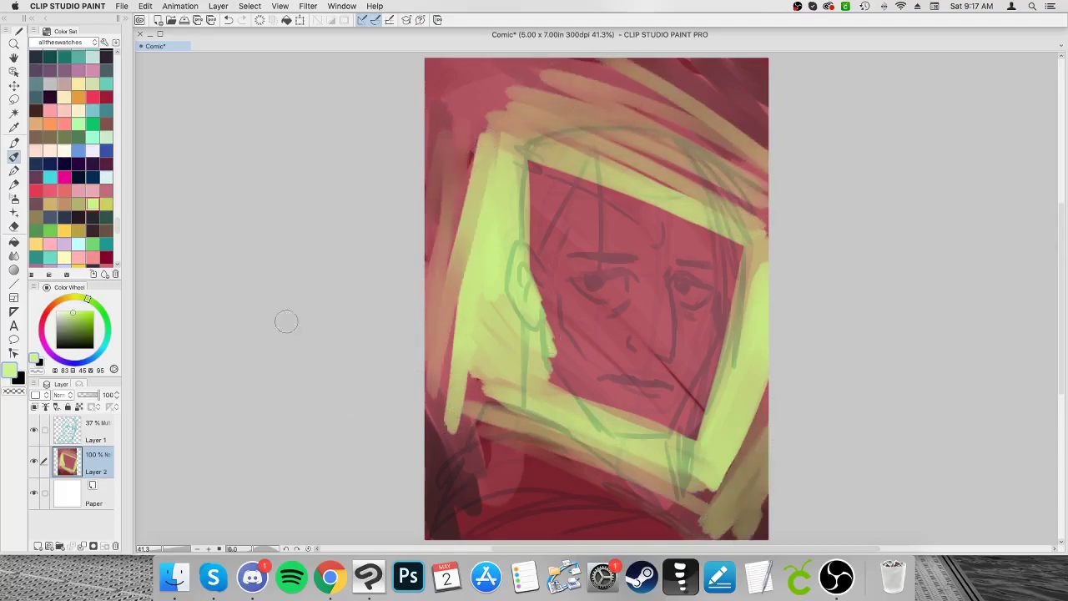
Step: Block in the head, ear and neck with a flat pale peach skin colour (H 23, S 19, V 100)
drag(117, 227, 117, 72)
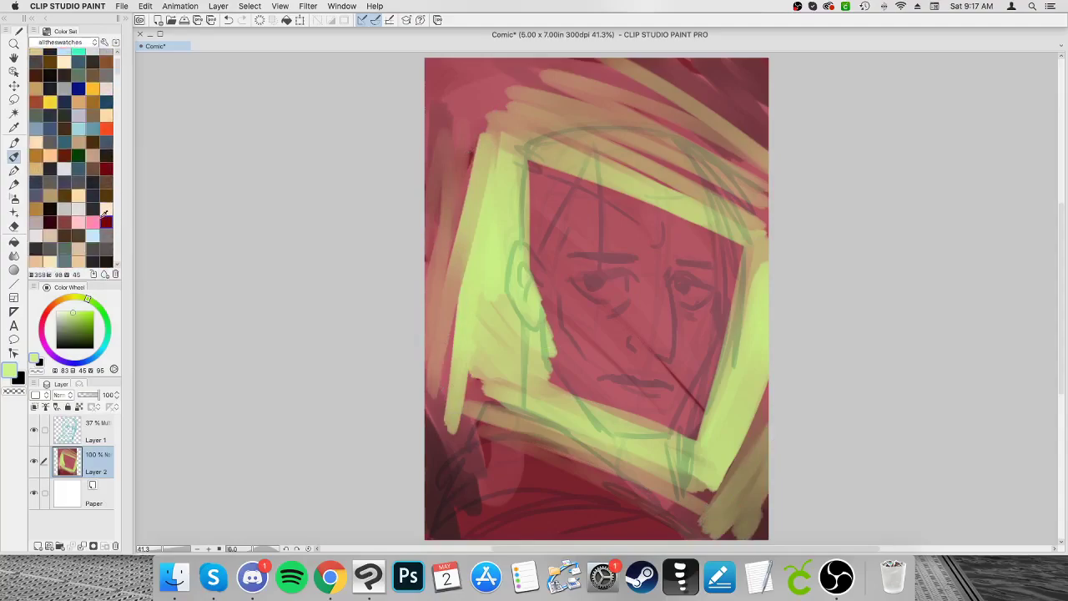
click(106, 211)
mouse_move(543, 165)
mouse_down()
mouse_move(538, 251)
mouse_move(535, 150)
mouse_move(530, 300)
mouse_move(522, 261)
mouse_move(538, 421)
mouse_move(557, 350)
mouse_move(576, 453)
mouse_move(605, 422)
mouse_move(672, 422)
mouse_move(697, 330)
mouse_move(686, 376)
mouse_move(702, 243)
mouse_move(705, 317)
mouse_move(676, 142)
mouse_move(656, 146)
mouse_move(708, 259)
mouse_move(714, 326)
mouse_move(692, 343)
mouse_move(664, 159)
mouse_move(589, 166)
mouse_move(555, 200)
mouse_move(660, 186)
mouse_move(611, 167)
mouse_move(563, 309)
mouse_move(551, 204)
mouse_move(579, 332)
mouse_move(635, 392)
mouse_move(668, 350)
mouse_move(576, 367)
mouse_move(576, 344)
mouse_up()
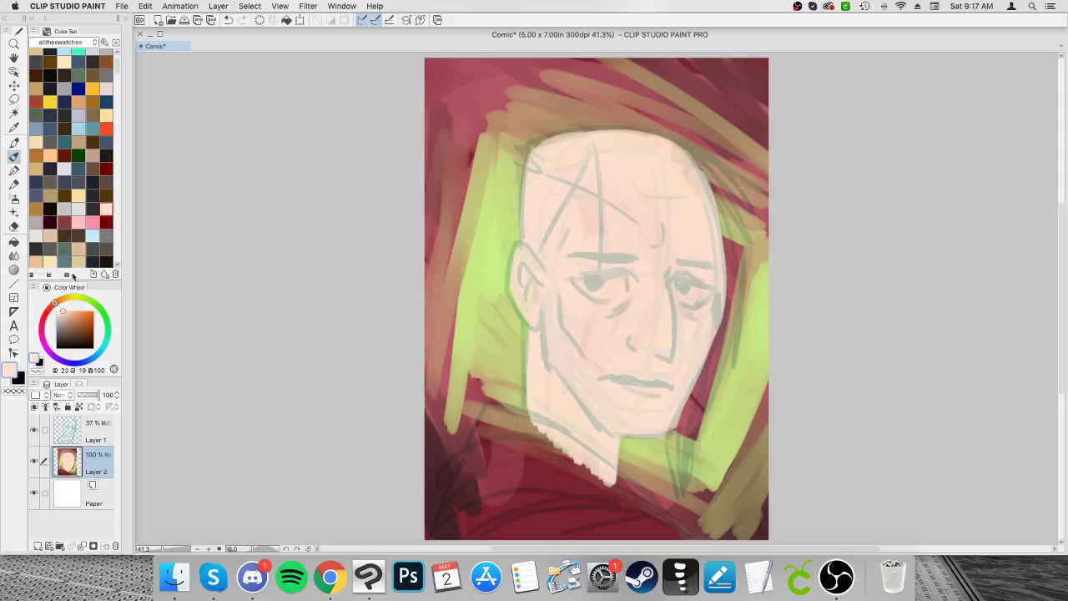
Step: Paint brown shadows (H 23, S 53, V 47) on the neck, jaw, ear, eye sockets, nose, cheek, chin and side of the scalp
drag(75, 319, 80, 328)
mouse_move(556, 310)
mouse_down()
mouse_move(533, 273)
mouse_move(524, 292)
mouse_move(588, 392)
mouse_move(530, 322)
mouse_move(589, 422)
mouse_move(573, 407)
mouse_move(568, 446)
mouse_move(597, 463)
mouse_move(589, 467)
mouse_up()
mouse_move(649, 354)
mouse_down()
mouse_move(667, 369)
mouse_move(640, 320)
mouse_move(634, 261)
mouse_move(558, 269)
mouse_move(574, 274)
mouse_up()
mouse_move(697, 288)
mouse_down()
mouse_move(675, 276)
mouse_move(705, 288)
mouse_move(702, 317)
mouse_move(693, 311)
mouse_up()
mouse_move(582, 287)
mouse_down()
mouse_move(607, 304)
mouse_move(571, 288)
mouse_up()
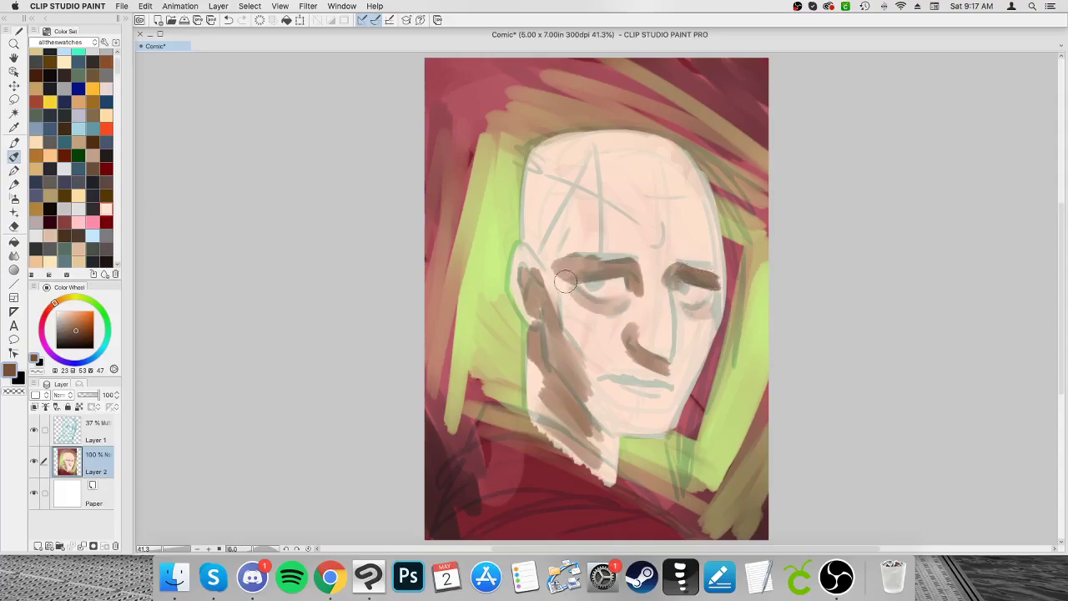
mouse_move(689, 376)
mouse_down()
mouse_move(632, 406)
mouse_move(584, 401)
mouse_move(558, 297)
mouse_move(575, 334)
mouse_move(626, 368)
mouse_move(555, 321)
mouse_move(538, 265)
mouse_move(556, 208)
mouse_move(538, 158)
mouse_move(559, 142)
mouse_up()
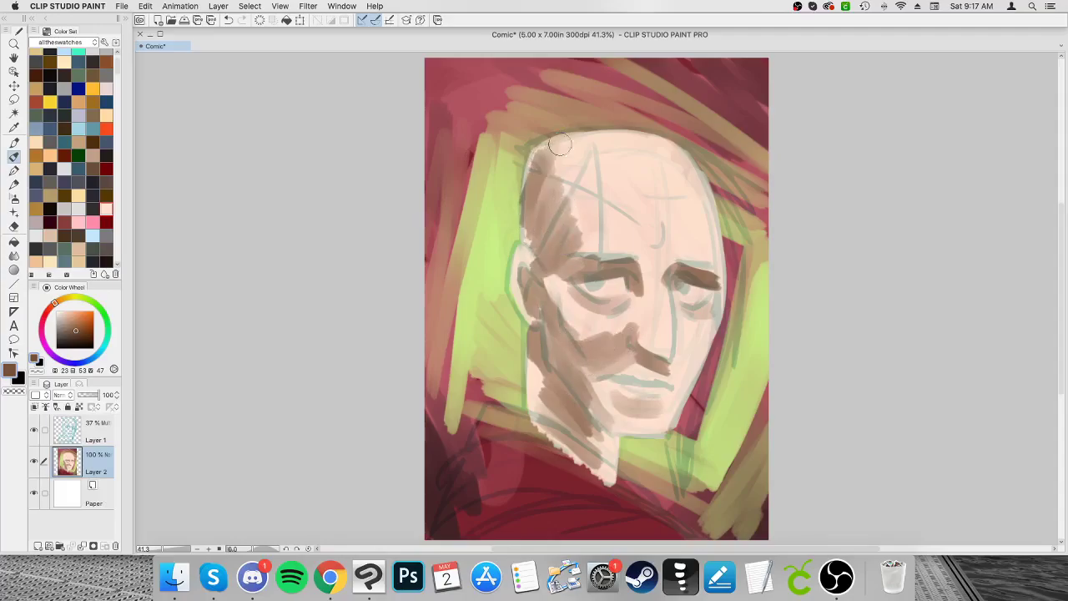
Step: Shade the temples, brow and far cheek in brown and darken the bags under both eyes with dark grey (H 23, S 6, V 19)
mouse_move(566, 199)
mouse_down()
mouse_move(584, 254)
mouse_move(675, 264)
mouse_move(659, 235)
mouse_move(681, 227)
mouse_move(693, 260)
mouse_up()
mouse_move(647, 172)
mouse_down()
mouse_move(683, 172)
mouse_move(683, 218)
mouse_up()
mouse_move(687, 321)
mouse_down()
mouse_move(701, 322)
mouse_move(655, 336)
mouse_up()
click(61, 338)
drag(616, 298, 596, 287)
mouse_move(710, 299)
mouse_down()
mouse_move(684, 308)
mouse_move(704, 306)
mouse_up()
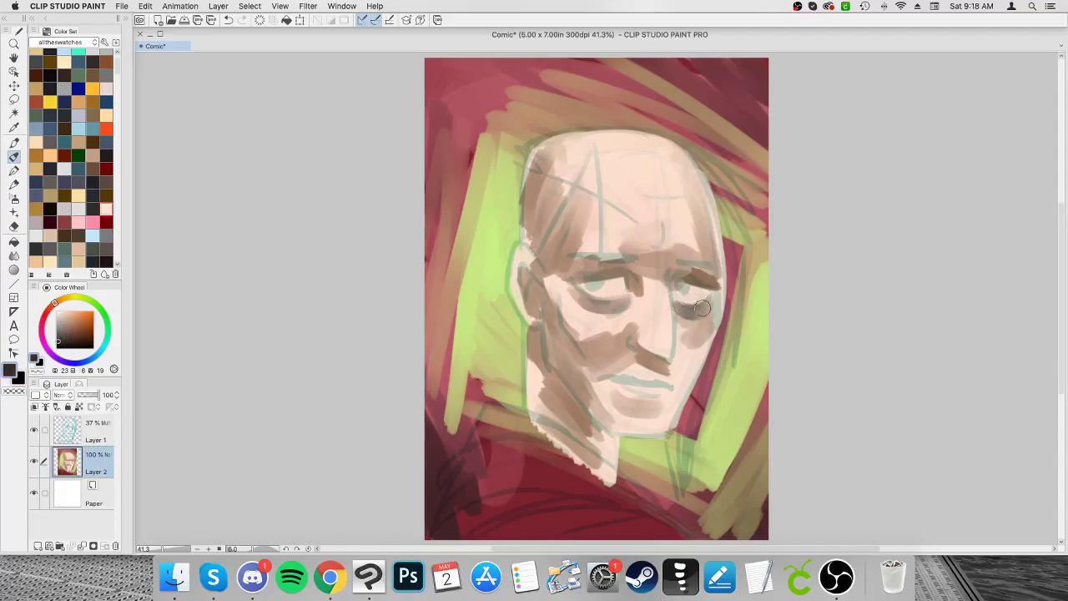
Step: Tint the cheeks, nose and forehead in salmon pink (H 11, S 41, V 91) and widen the front of the neck in pale peach (H 24, S 19, V 99)
scroll(540, 529, right, 5)
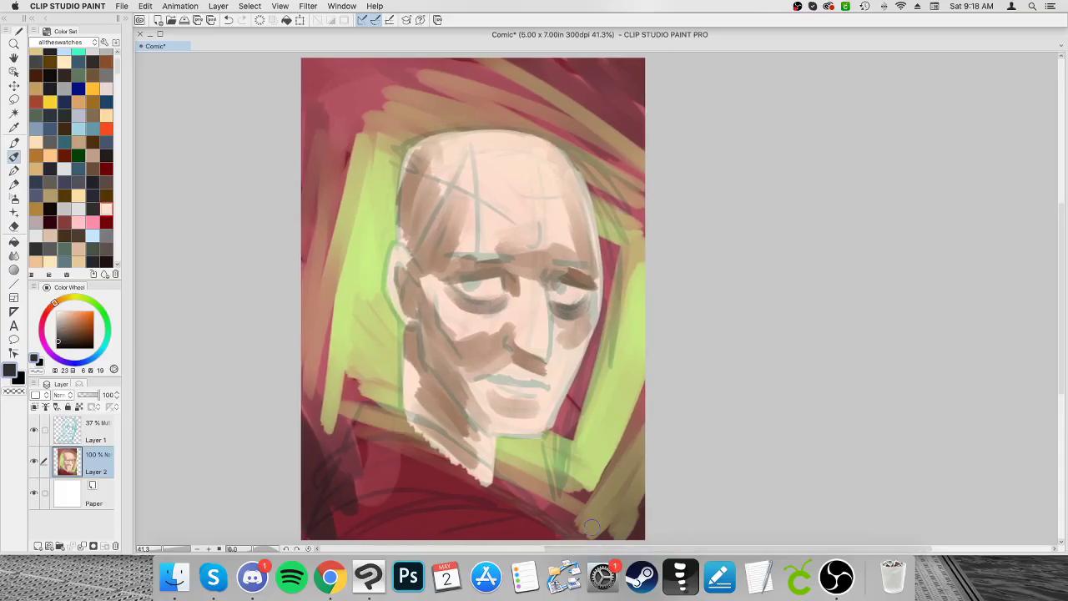
click(72, 314)
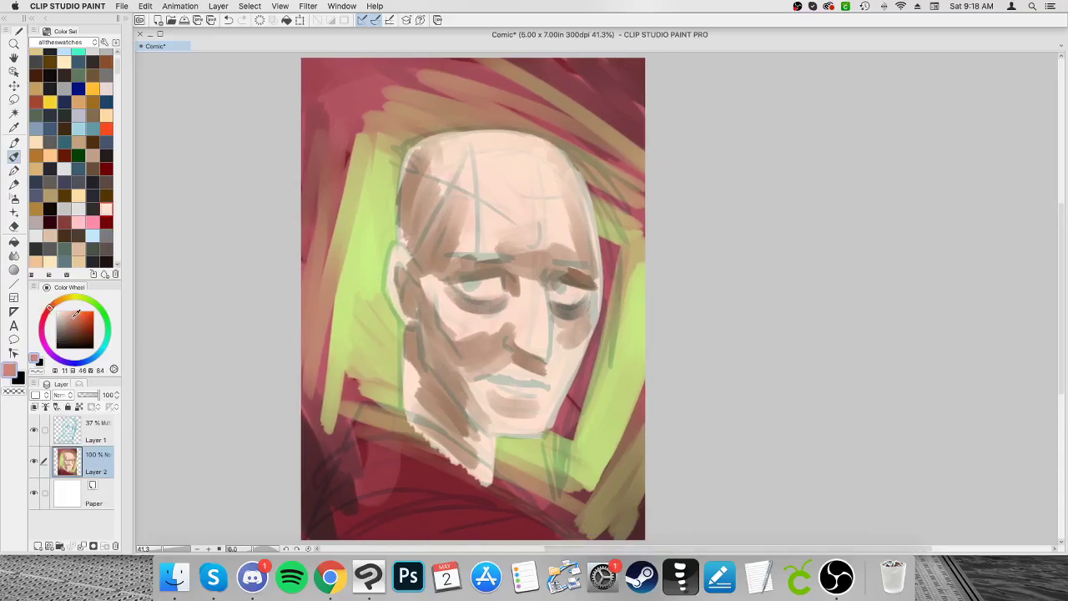
mouse_move(445, 307)
mouse_down()
mouse_move(466, 339)
mouse_move(438, 300)
mouse_move(477, 321)
mouse_move(539, 326)
mouse_move(535, 290)
mouse_move(569, 345)
mouse_up()
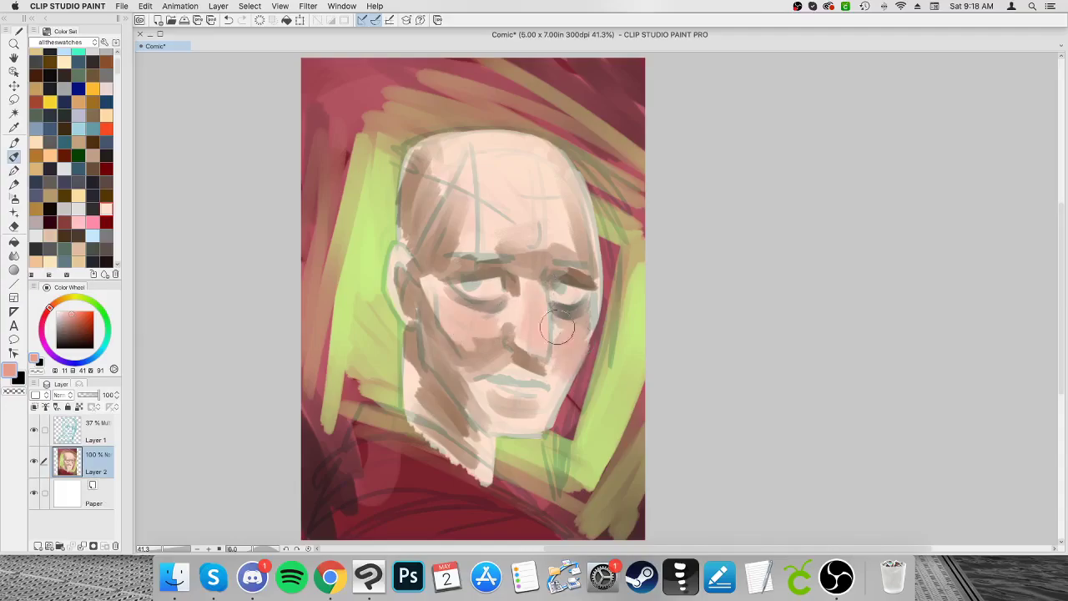
drag(487, 236, 483, 196)
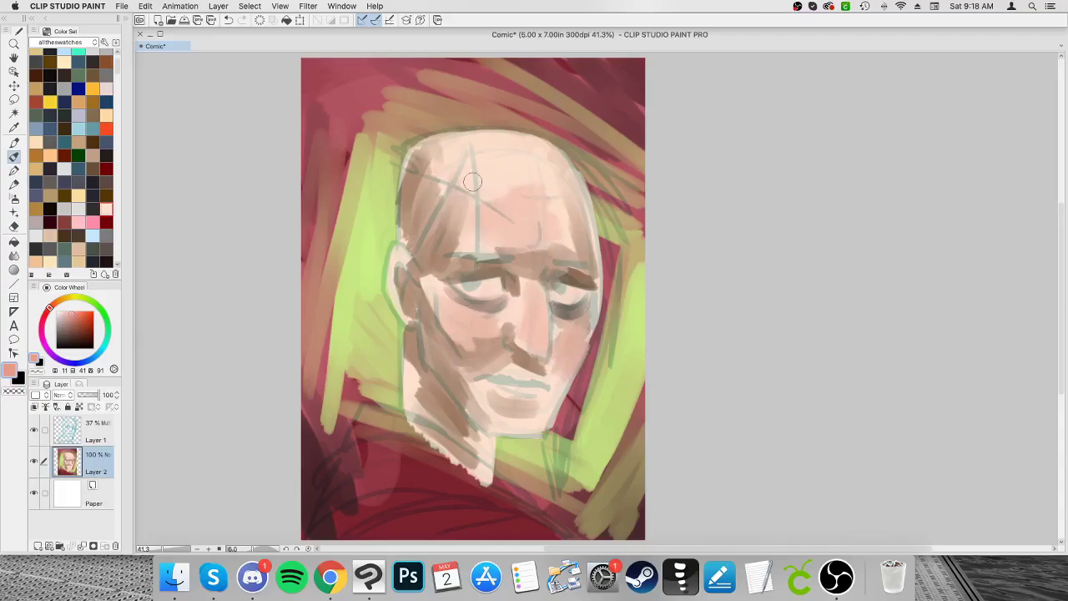
mouse_move(471, 153)
mouse_down()
mouse_move(472, 264)
mouse_move(466, 199)
mouse_move(426, 240)
mouse_up()
drag(504, 227, 419, 177)
drag(475, 307, 478, 330)
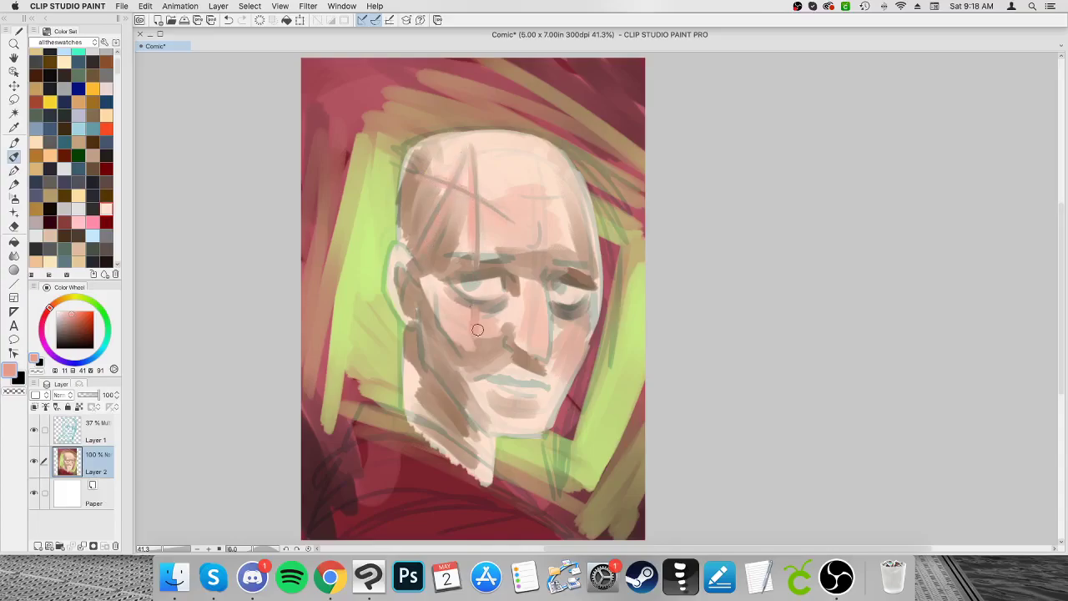
alt+click(492, 441)
mouse_move(498, 434)
mouse_down()
mouse_move(499, 487)
mouse_move(512, 438)
mouse_move(502, 486)
mouse_up()
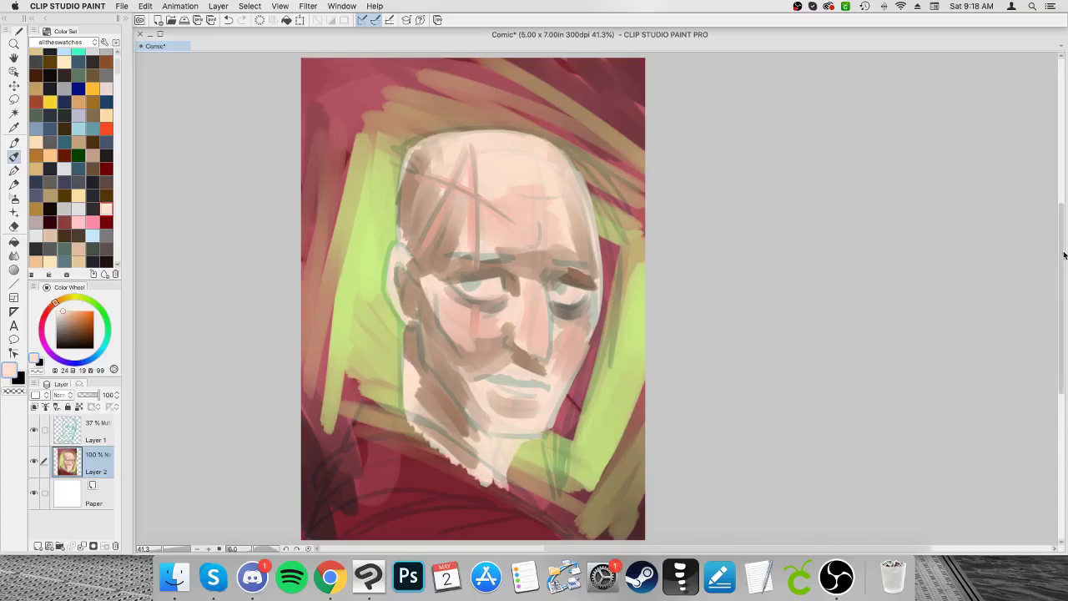
Step: Block in the coat's collar and shoulder in dark green, with near-black green (H 116, S 20, V 9) in the lower folds
scroll(1059, 262, down, 3)
click(103, 313)
click(84, 337)
mouse_move(521, 436)
mouse_down()
mouse_move(371, 355)
mouse_move(378, 348)
mouse_move(392, 357)
mouse_move(348, 357)
mouse_move(344, 378)
mouse_move(432, 394)
mouse_move(518, 437)
mouse_move(482, 418)
mouse_move(477, 458)
mouse_up()
mouse_move(360, 394)
mouse_down()
mouse_move(311, 483)
mouse_move(342, 487)
mouse_move(382, 462)
mouse_move(377, 477)
mouse_move(379, 396)
mouse_move(365, 370)
mouse_move(313, 330)
mouse_up()
click(63, 345)
mouse_move(458, 434)
mouse_down()
mouse_move(495, 446)
mouse_move(404, 473)
mouse_move(343, 468)
mouse_move(316, 481)
mouse_move(308, 470)
mouse_move(319, 421)
mouse_move(372, 357)
mouse_move(293, 455)
mouse_move(448, 412)
mouse_move(474, 442)
mouse_move(422, 474)
mouse_move(485, 466)
mouse_move(546, 480)
mouse_up()
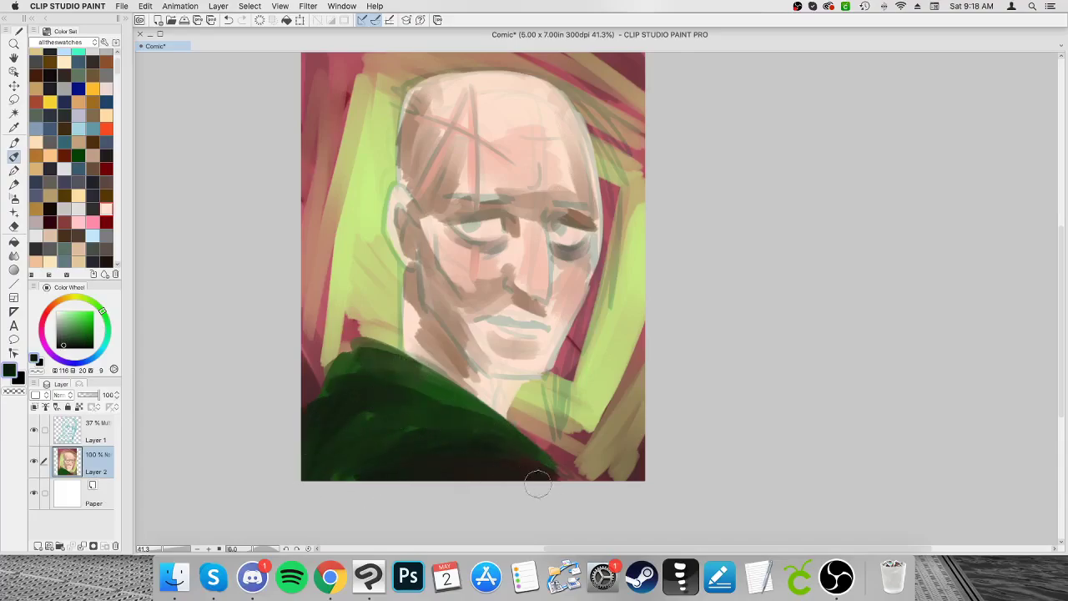
Step: Paint the coat's collar edge and folds with grey-green (H 116, S 19, V 57) and light yellow-green (H 78, S 43, V 90) highlights
click(71, 325)
mouse_move(385, 363)
mouse_down()
mouse_move(527, 447)
mouse_move(460, 427)
mouse_move(364, 435)
mouse_move(553, 469)
mouse_move(374, 459)
mouse_move(355, 347)
mouse_move(373, 349)
mouse_move(389, 376)
mouse_up()
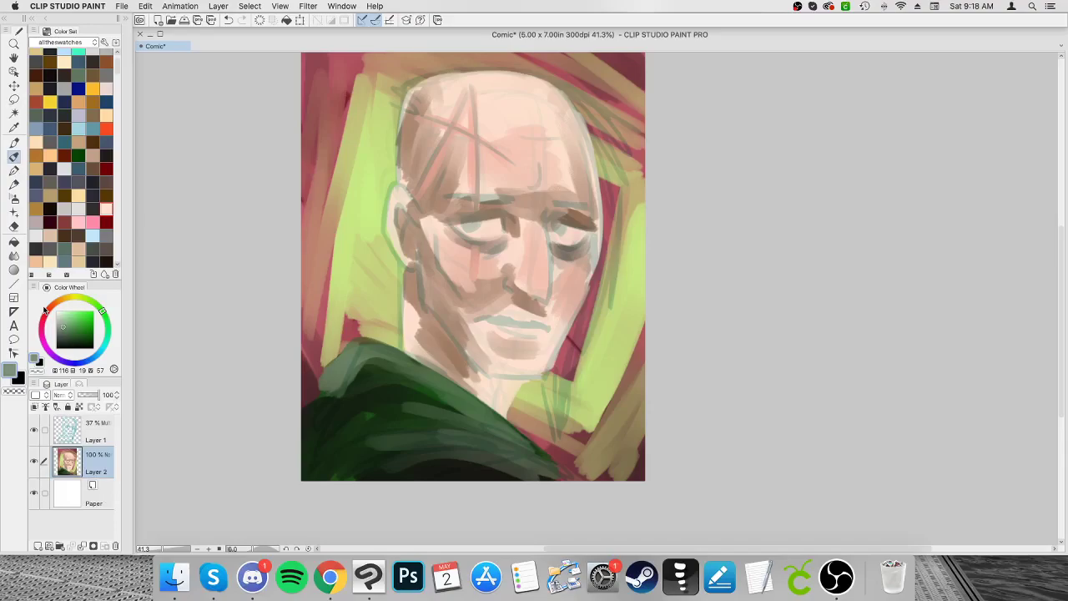
alt+click(635, 268)
mouse_move(405, 366)
mouse_down()
mouse_move(541, 464)
mouse_move(382, 357)
mouse_move(493, 414)
mouse_move(555, 475)
mouse_move(395, 413)
mouse_move(509, 455)
mouse_move(491, 458)
mouse_up()
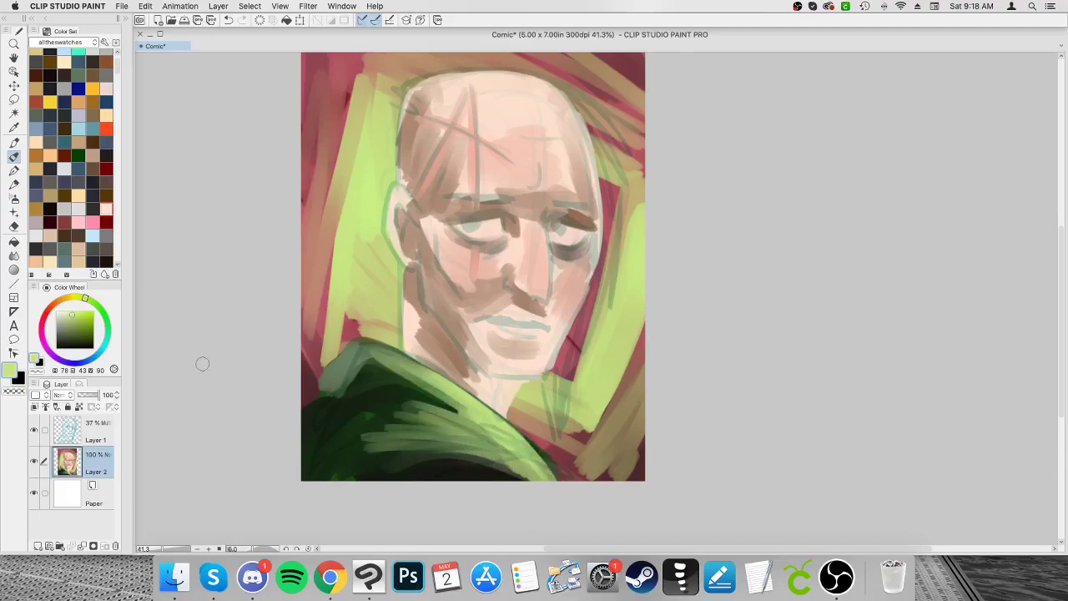
Step: Add deep purple (H 266, S 90, V 49) shadow strokes to the back of the collar and the lower folds of the coat
click(58, 360)
click(89, 329)
mouse_move(348, 379)
mouse_down()
mouse_move(343, 353)
mouse_move(344, 367)
mouse_move(403, 390)
mouse_up()
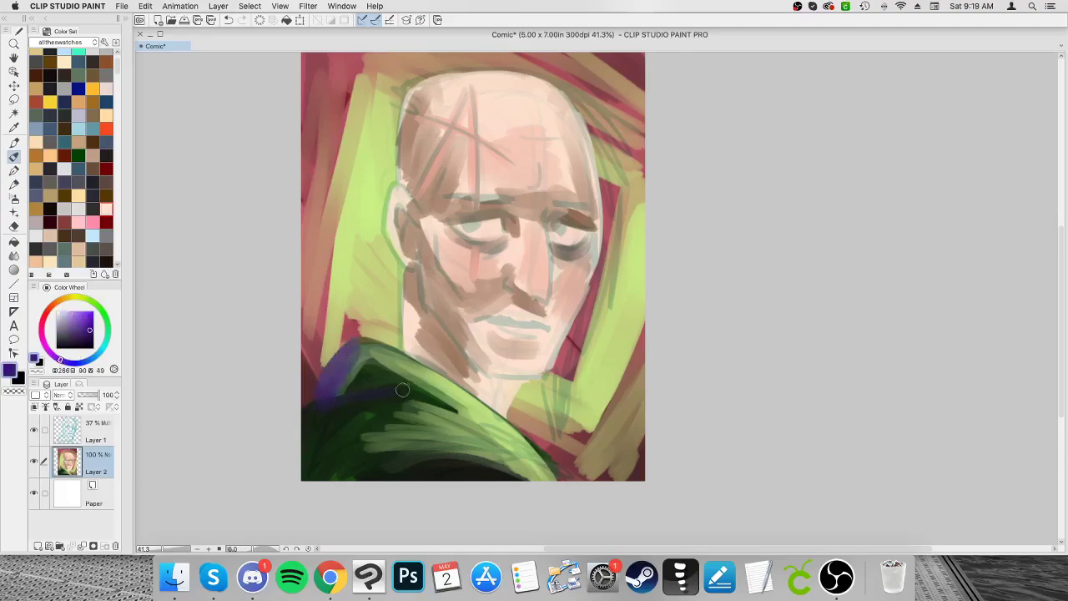
mouse_move(317, 472)
mouse_down()
mouse_move(413, 445)
mouse_move(442, 464)
mouse_up()
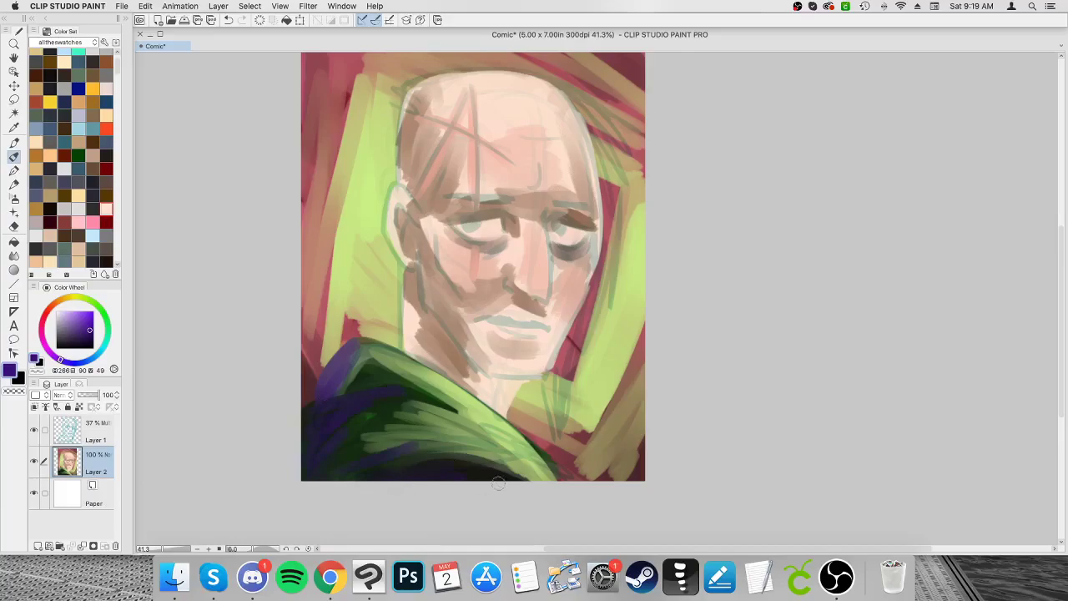
Step: Deepen the shadows on the ear, jaw, neck and side of the scalp with warm brown (H 26, S 63, V 50)
scroll(457, 420, up, 1)
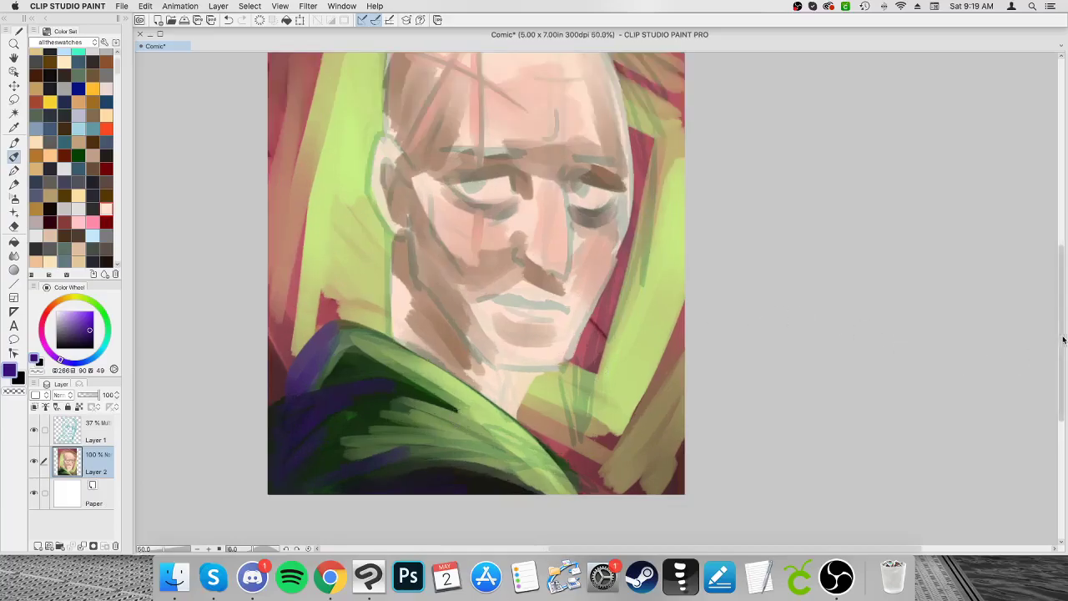
scroll(1063, 314, up, 3)
drag(1063, 314, 1063, 289)
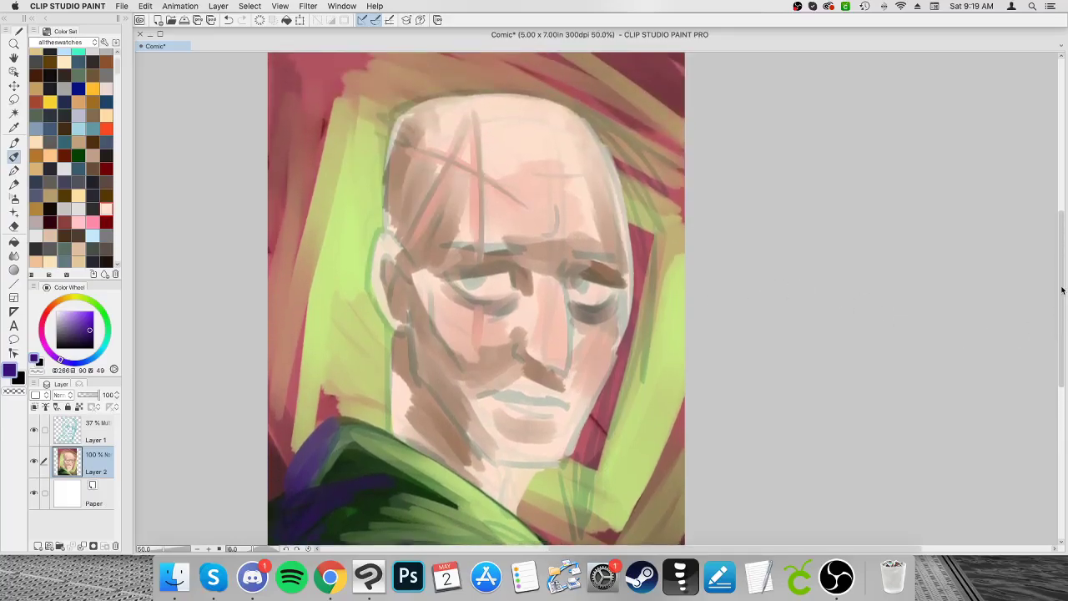
alt+click(408, 297)
drag(87, 325, 84, 327)
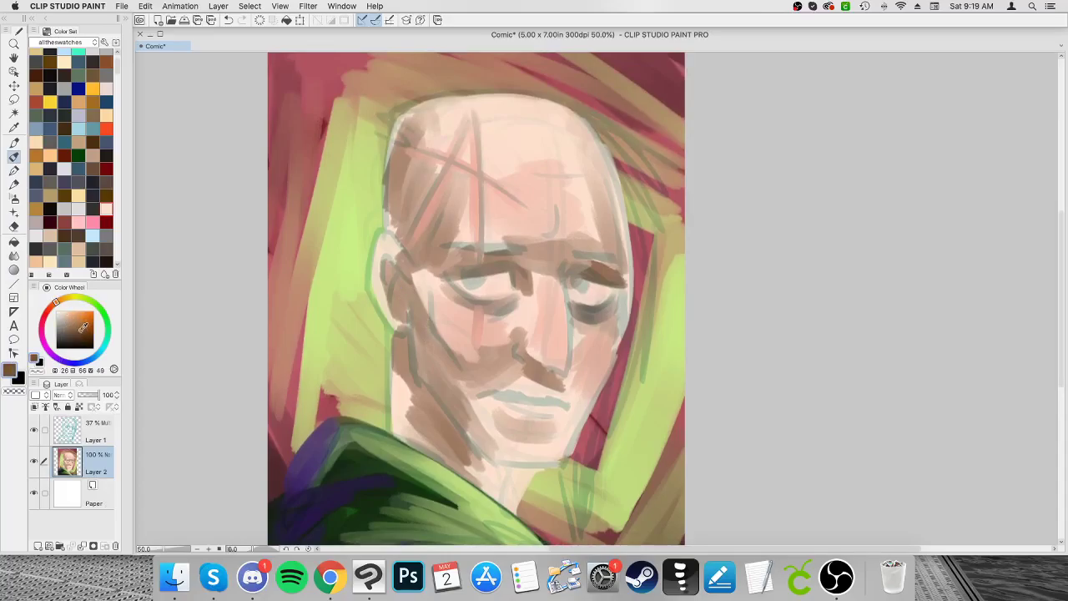
drag(420, 309, 426, 336)
mouse_move(420, 291)
mouse_down()
mouse_move(484, 450)
mouse_move(536, 460)
mouse_move(488, 449)
mouse_move(505, 467)
mouse_move(429, 441)
mouse_move(474, 475)
mouse_move(412, 426)
mouse_move(411, 435)
mouse_move(396, 429)
mouse_move(394, 265)
mouse_move(409, 303)
mouse_up()
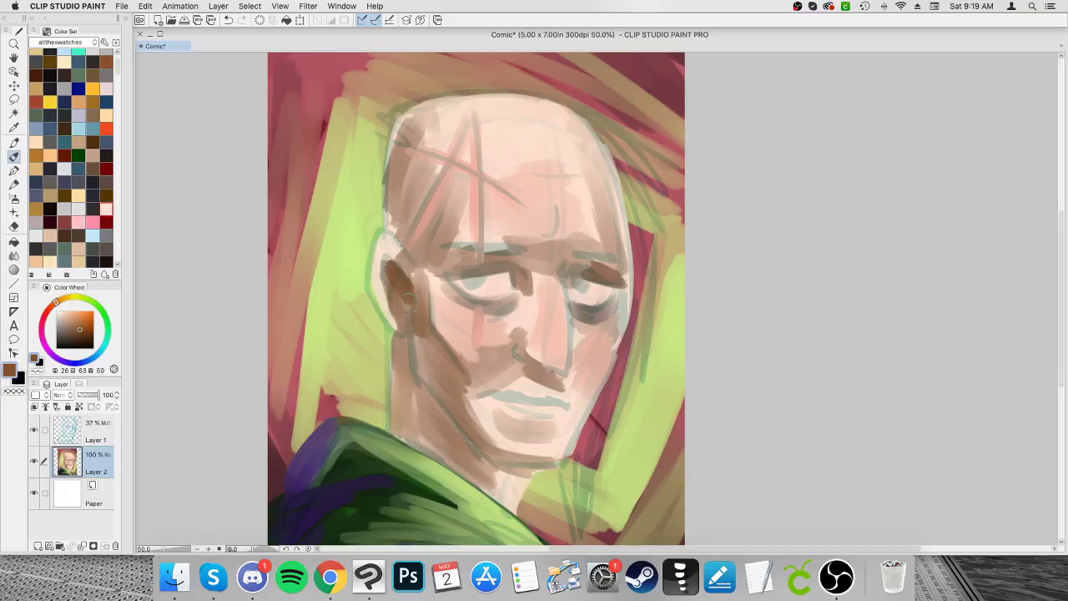
mouse_move(409, 225)
mouse_down()
mouse_move(450, 182)
mouse_move(423, 247)
mouse_move(413, 205)
mouse_move(401, 215)
mouse_move(392, 184)
mouse_move(426, 180)
mouse_move(412, 146)
mouse_up()
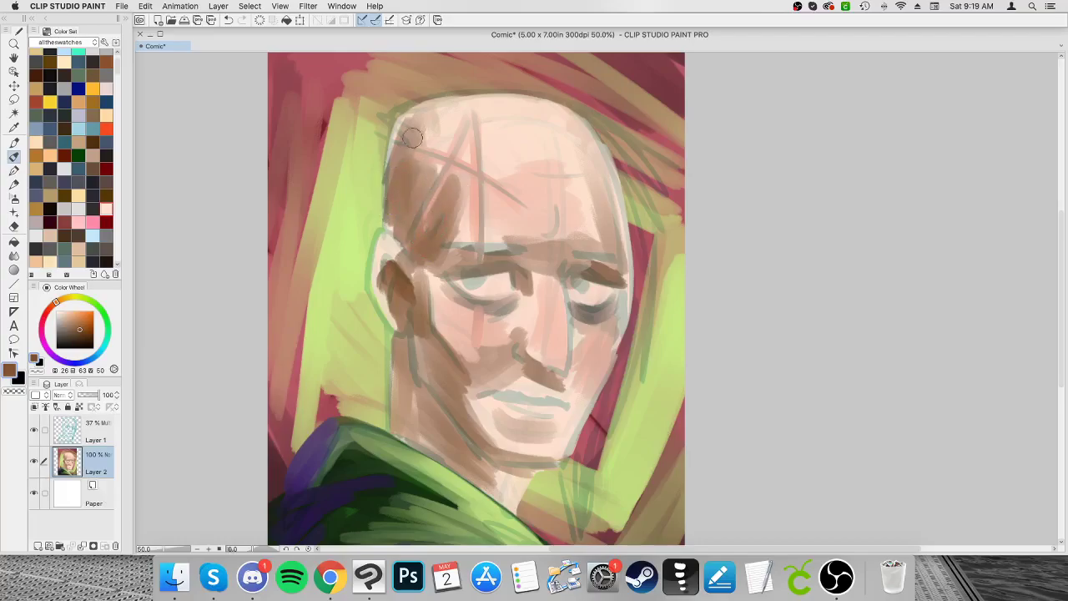
Step: Strengthen the eye socket, under-nose, near cheek, lower lip and chin shadows in the same warm brown
mouse_move(521, 294)
mouse_down()
mouse_move(534, 305)
mouse_move(513, 318)
mouse_move(524, 264)
mouse_move(455, 267)
mouse_move(588, 265)
mouse_move(618, 312)
mouse_move(591, 331)
mouse_up()
mouse_move(566, 381)
mouse_down()
mouse_move(520, 354)
mouse_move(561, 384)
mouse_up()
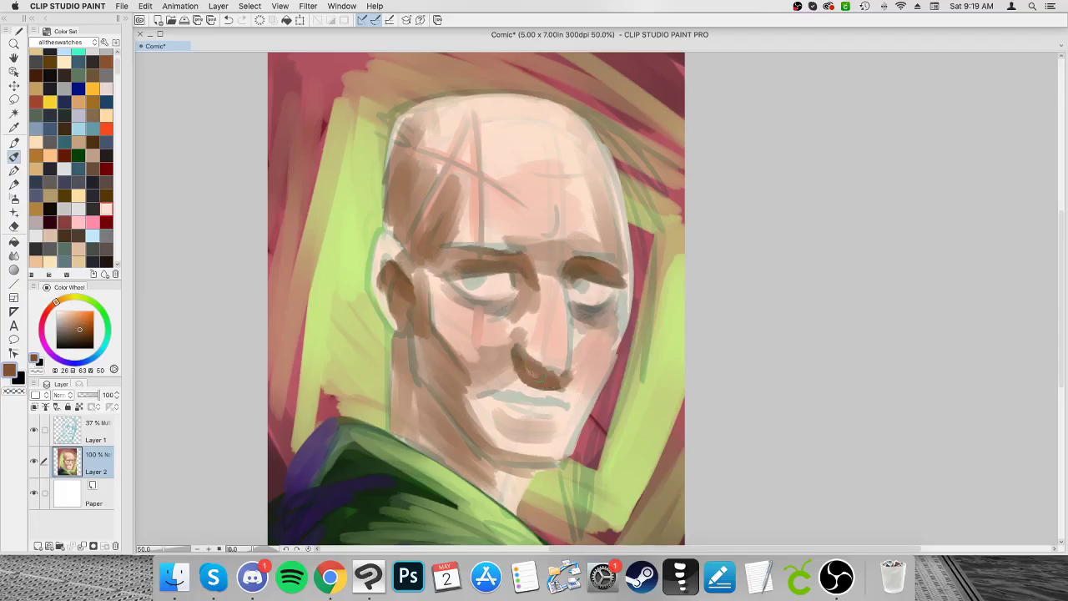
mouse_move(514, 341)
mouse_down()
mouse_move(493, 365)
mouse_move(531, 303)
mouse_move(533, 363)
mouse_move(500, 381)
mouse_move(525, 419)
mouse_move(542, 423)
mouse_move(464, 401)
mouse_move(498, 442)
mouse_move(486, 406)
mouse_move(541, 448)
mouse_up()
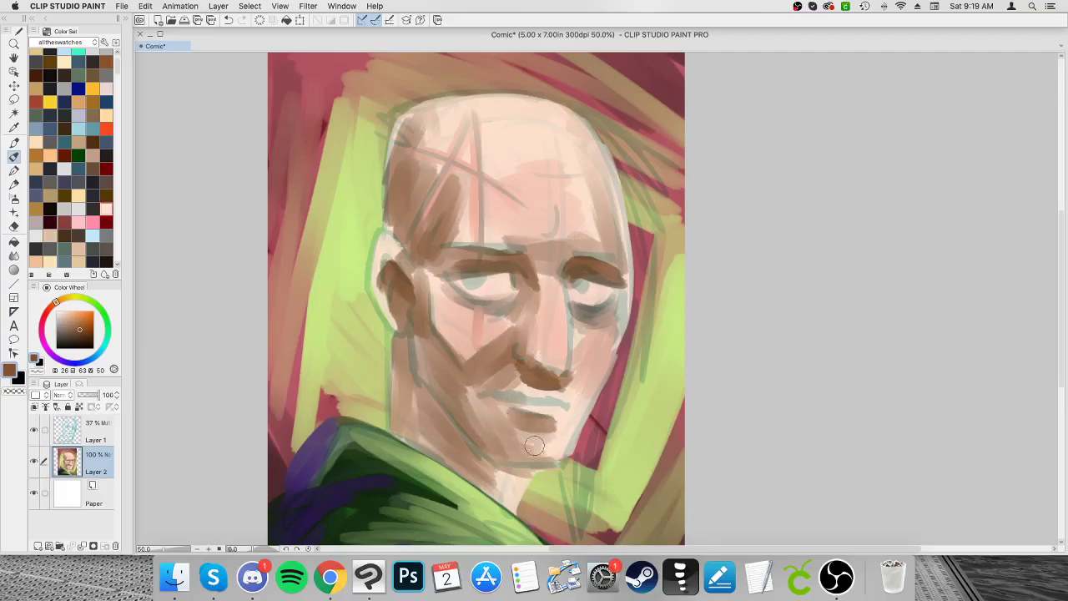
mouse_move(437, 305)
mouse_down()
mouse_move(434, 280)
mouse_move(432, 299)
mouse_move(482, 323)
mouse_up()
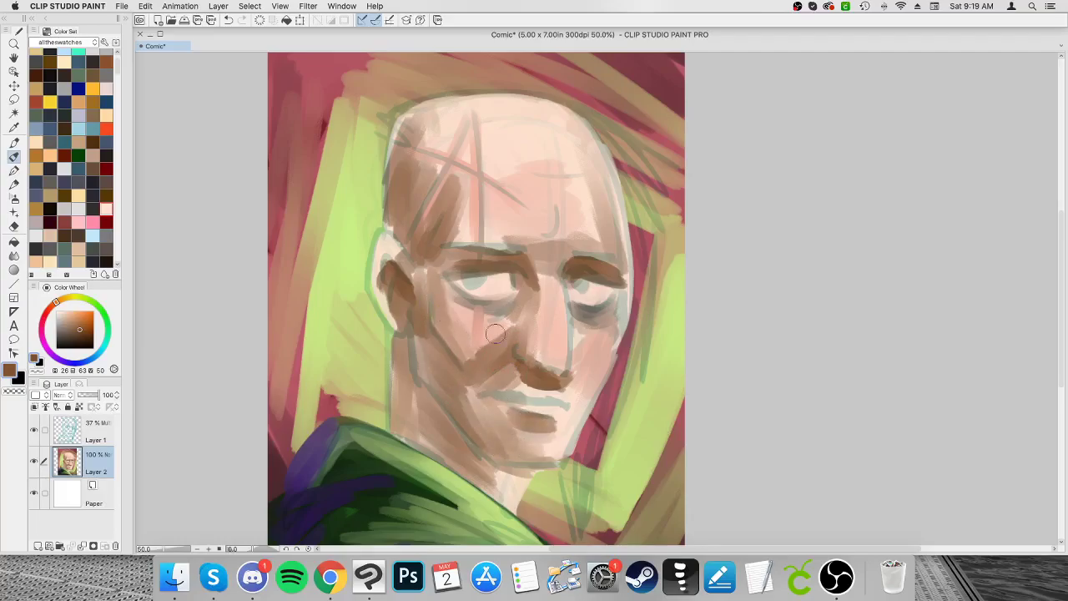
Step: Glaze reddish brown (H 15, S 54, V 49) over the nose, both cheeks and the far side of the chin
alt+click(549, 310)
click(76, 329)
mouse_move(558, 359)
mouse_down()
mouse_move(558, 346)
mouse_move(560, 367)
mouse_move(547, 334)
mouse_move(553, 285)
mouse_up()
mouse_move(606, 350)
mouse_down()
mouse_move(616, 324)
mouse_move(613, 359)
mouse_move(589, 385)
mouse_move(571, 360)
mouse_up()
mouse_move(481, 283)
mouse_down()
mouse_move(460, 357)
mouse_move(445, 302)
mouse_move(493, 347)
mouse_up()
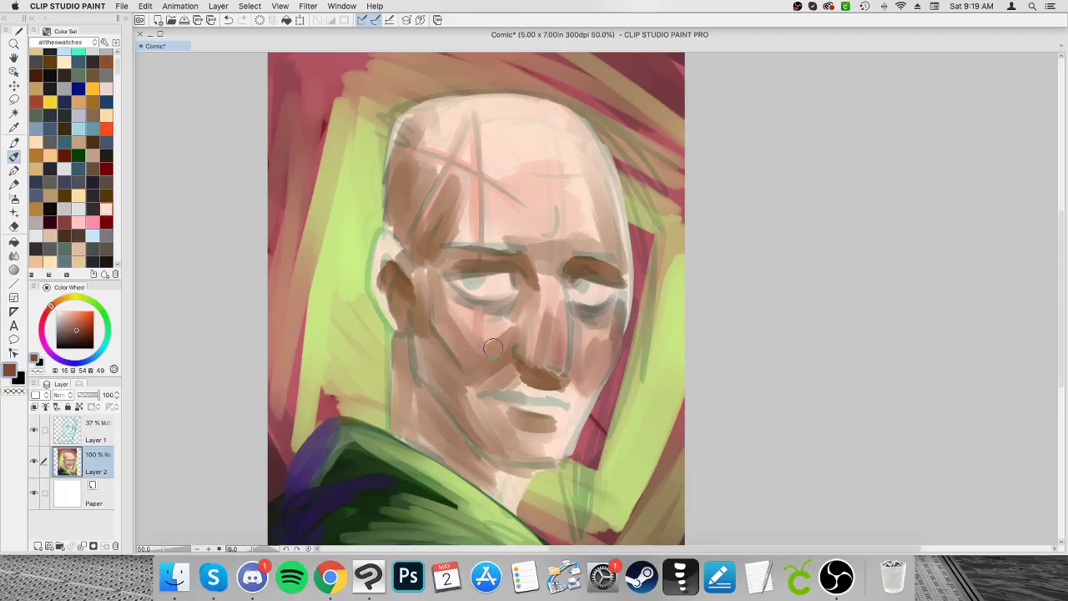
drag(587, 396, 561, 424)
Step: Darken the upper lip area, jaw and chin with dark brown (H 15, S 23, V 23) and fill the ear in mid brown (H 27, S 57, V 51)
click(64, 338)
drag(557, 400, 504, 377)
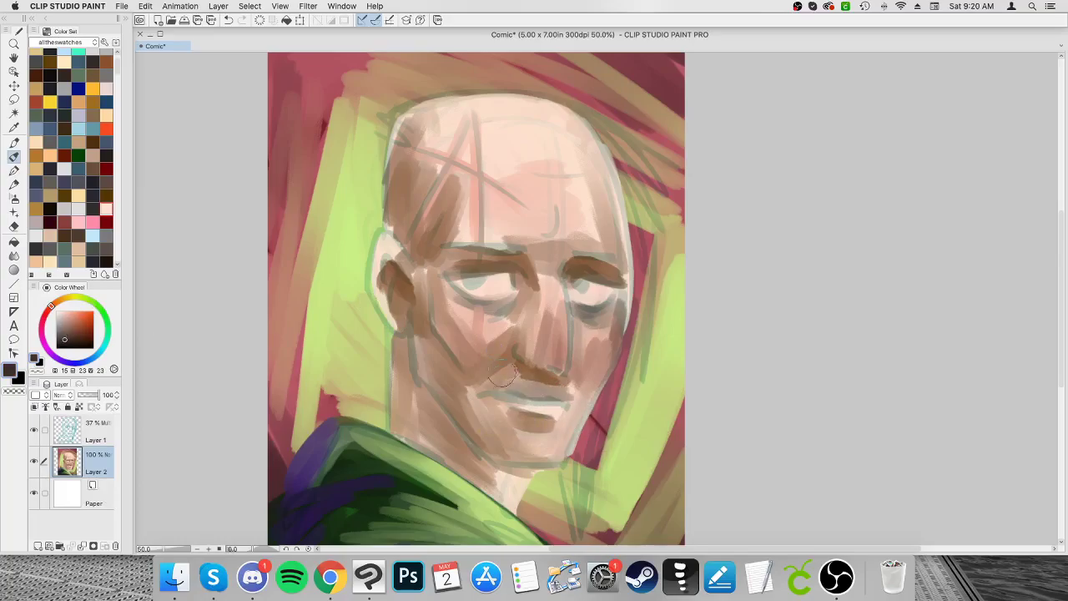
drag(435, 357, 470, 418)
mouse_move(437, 385)
mouse_down()
mouse_move(454, 409)
mouse_move(485, 429)
mouse_move(485, 410)
mouse_move(539, 456)
mouse_move(487, 424)
mouse_move(492, 412)
mouse_move(525, 428)
mouse_move(492, 413)
mouse_up()
mouse_move(393, 238)
mouse_down()
mouse_move(403, 273)
mouse_move(385, 238)
mouse_move(378, 257)
mouse_move(399, 331)
mouse_up()
alt+click(405, 284)
mouse_move(387, 260)
mouse_down()
mouse_move(393, 315)
mouse_move(388, 243)
mouse_up()
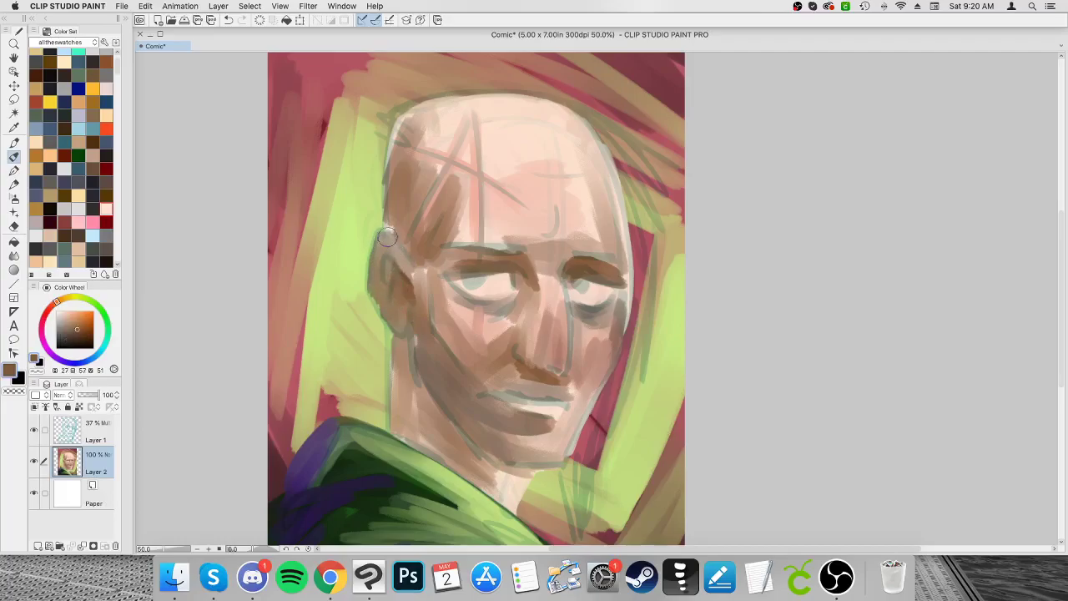
Step: Paint pale highlights (H 23, S 10, V 100) on the forehead, nose bridge, both cheeks and chin
alt+click(517, 125)
click(60, 310)
mouse_move(572, 166)
mouse_down()
mouse_move(542, 167)
mouse_move(561, 181)
mouse_move(530, 177)
mouse_move(568, 171)
mouse_up()
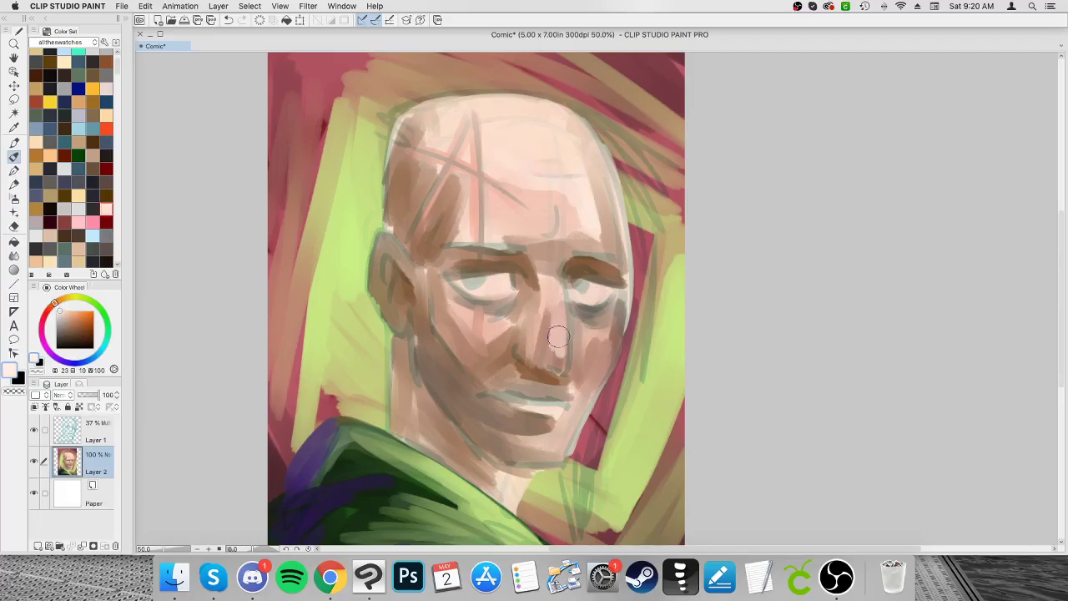
mouse_move(593, 326)
mouse_down()
mouse_move(606, 322)
mouse_move(603, 351)
mouse_up()
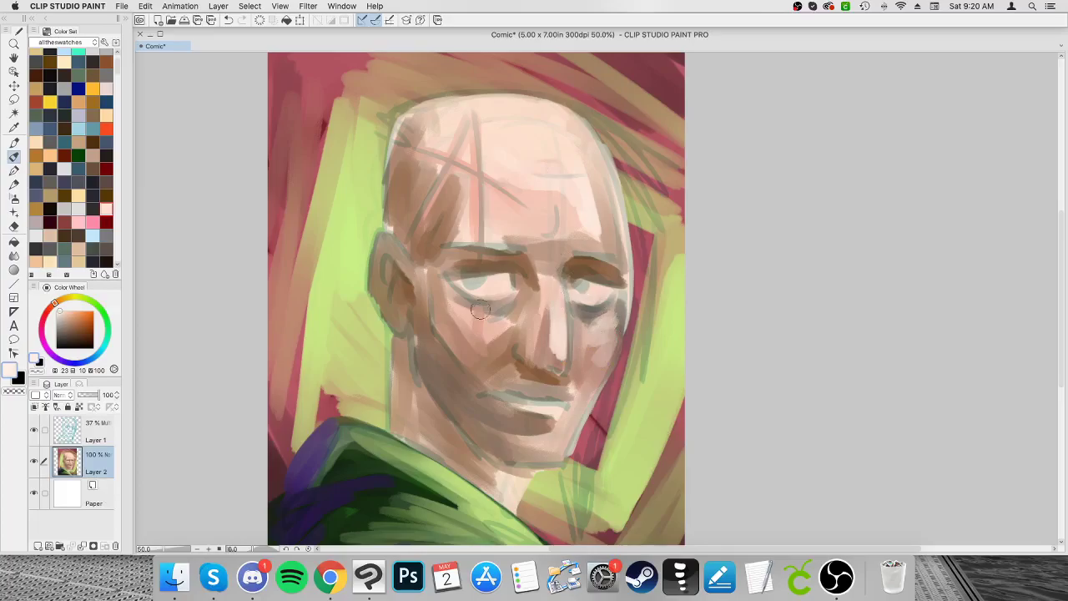
drag(511, 326, 487, 323)
mouse_move(553, 426)
mouse_down()
mouse_move(549, 437)
mouse_move(520, 430)
mouse_up()
Step: Paint the lips with a dark reddish brown upper lip and a muted red (H 13, S 49, V 63) lower lip
alt+click(475, 201)
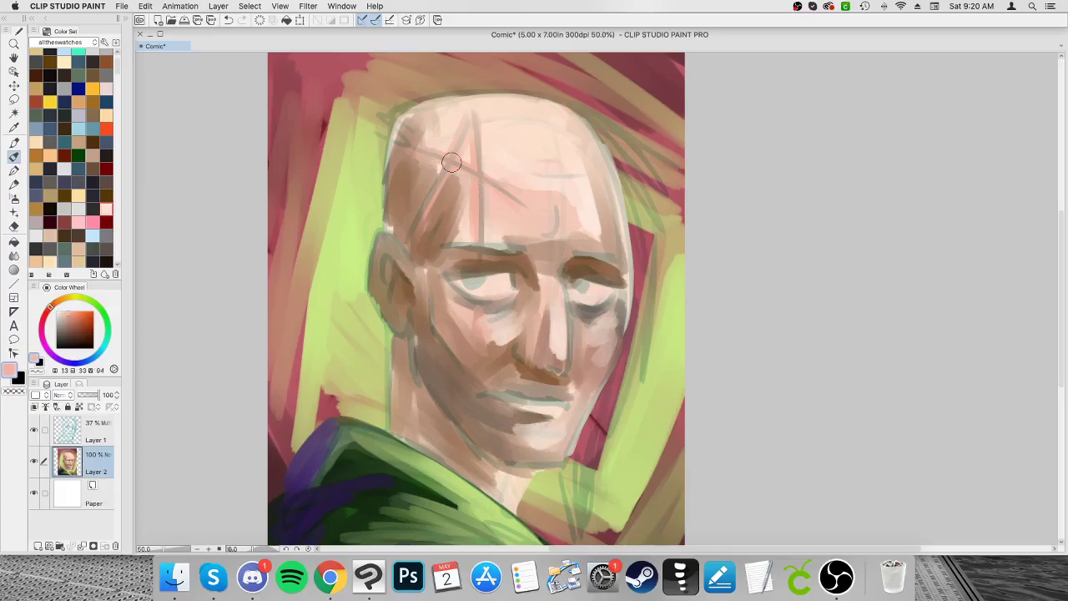
drag(82, 321, 85, 337)
mouse_move(553, 409)
mouse_down()
mouse_move(508, 396)
mouse_move(543, 400)
mouse_up()
click(73, 324)
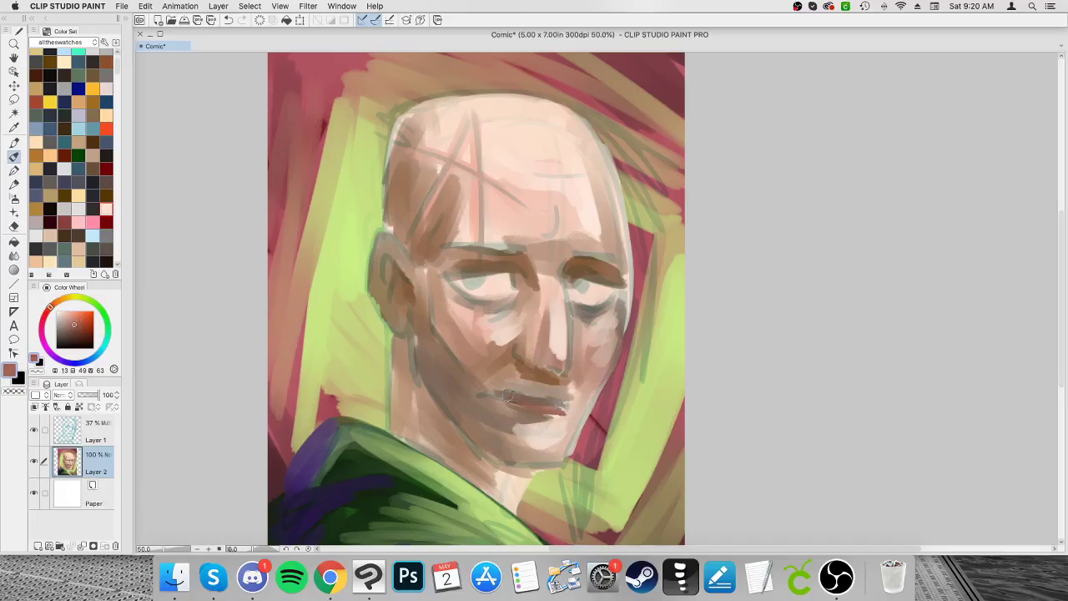
Step: Define the mouth line in deep red-brown (H 13, S 94, V 26) and refine the lower lip with colours sampled from the face
scroll(539, 403, up, 5)
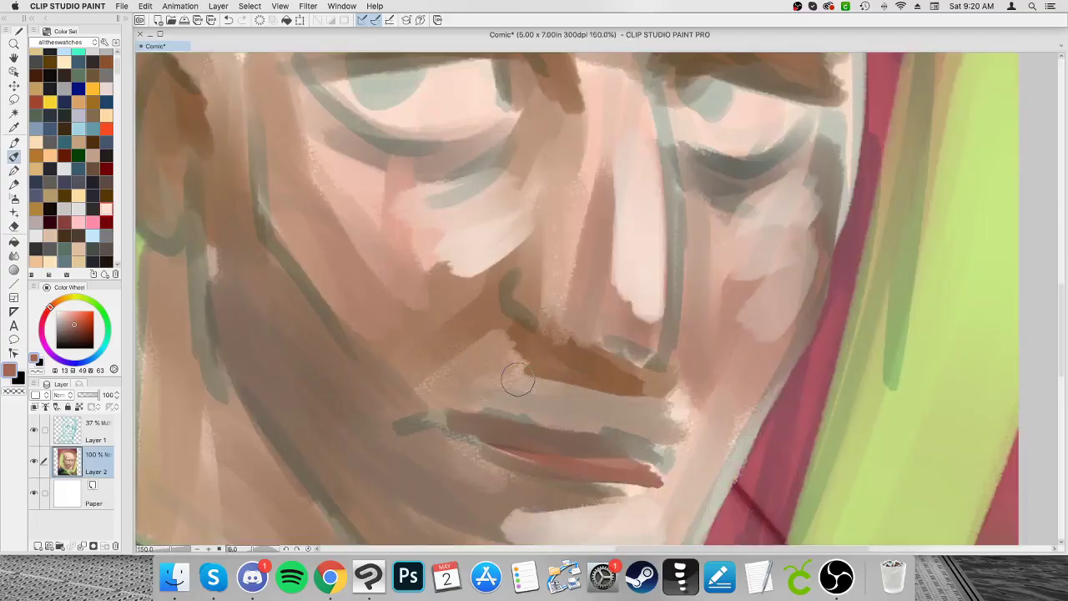
click(91, 338)
mouse_move(399, 427)
mouse_down()
mouse_move(459, 429)
mouse_move(687, 480)
mouse_move(618, 451)
mouse_move(464, 425)
mouse_up()
mouse_move(658, 486)
mouse_down()
mouse_move(548, 479)
mouse_move(455, 443)
mouse_up()
key(super+minus)
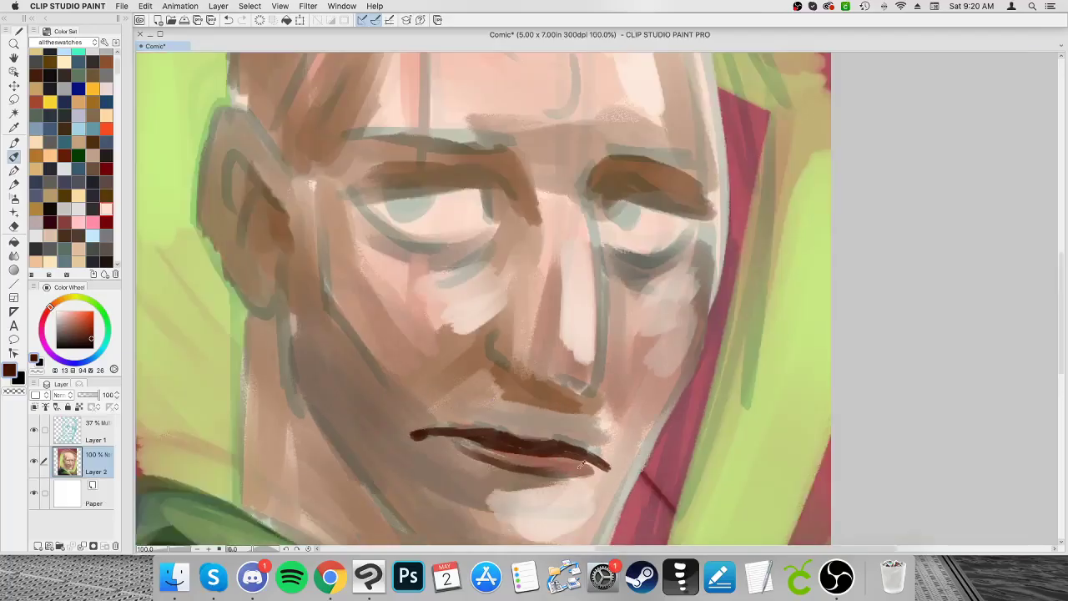
alt+click(567, 493)
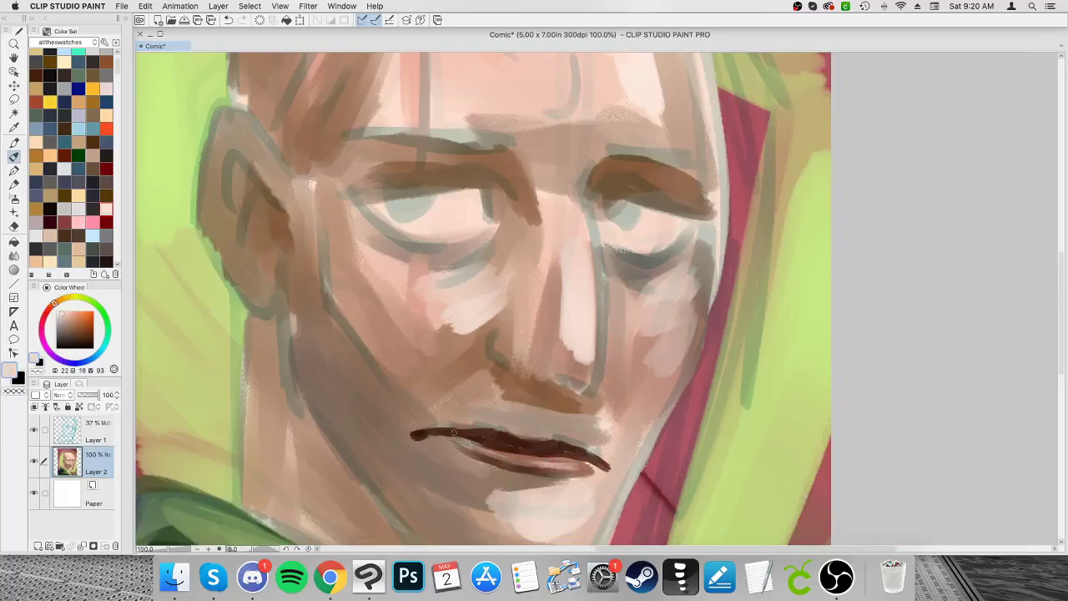
alt+click(505, 452)
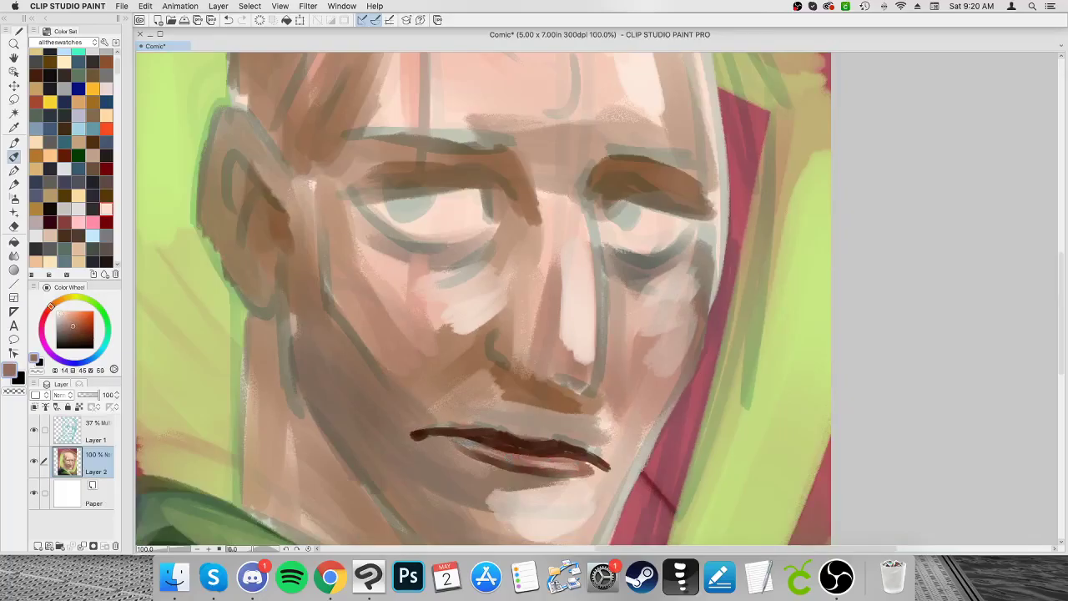
Step: Outline the nostril, nose tip and far edge of the nose in very dark brown (H 25, S 91, V 22)
key(super+minus)
key(super+minus)
key(super+plus)
key(super+plus)
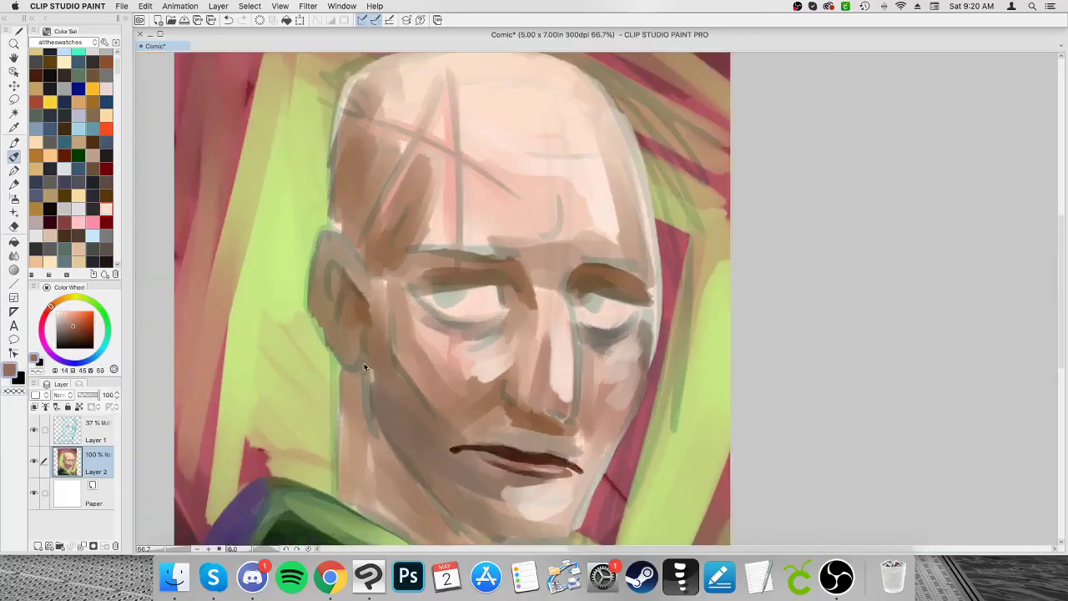
alt+click(599, 429)
click(90, 340)
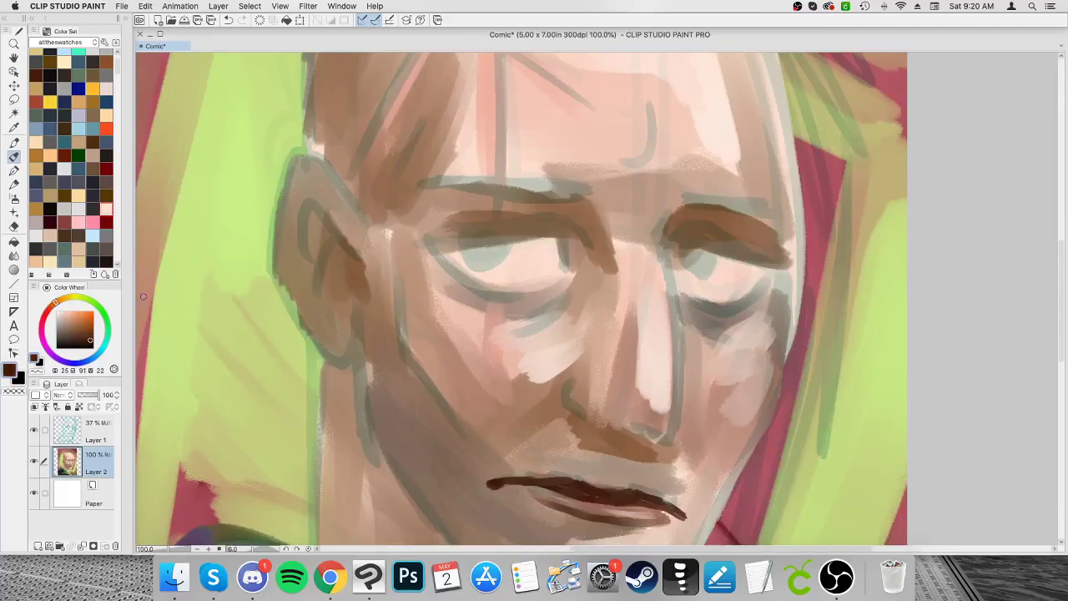
mouse_move(585, 369)
mouse_down()
mouse_move(553, 387)
mouse_move(598, 424)
mouse_up()
mouse_move(676, 334)
mouse_down()
mouse_move(668, 454)
mouse_move(622, 427)
mouse_up()
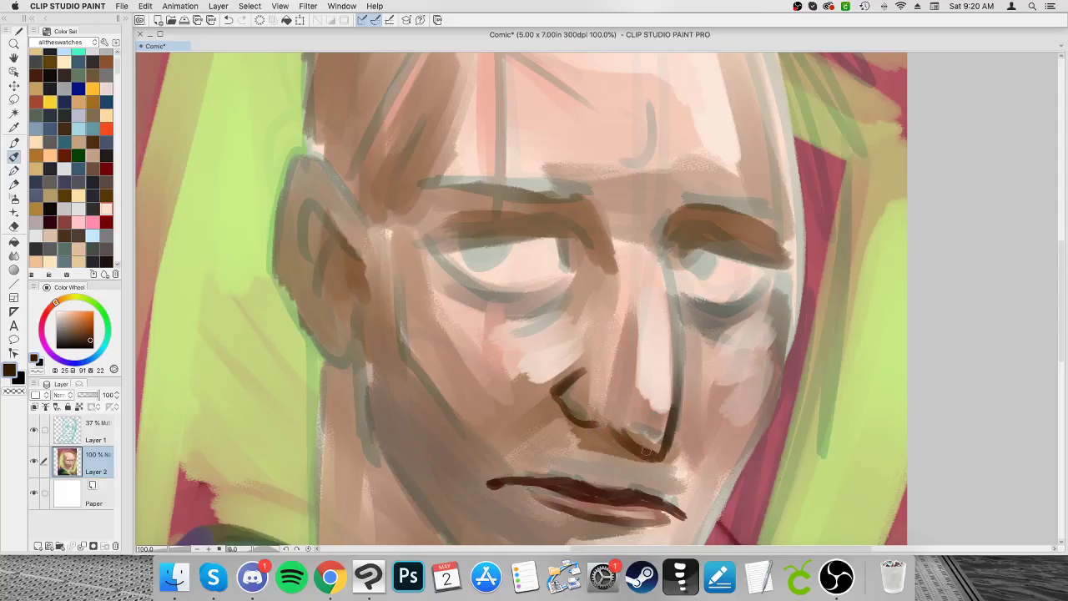
Step: Define the near eye's under-eye crease and inner corner, plus the ear's inner fold, in very dark brown (H 25, S 91, V 22)
mouse_move(570, 291)
mouse_down()
mouse_move(488, 316)
mouse_move(536, 309)
mouse_move(496, 330)
mouse_up()
drag(559, 227, 568, 274)
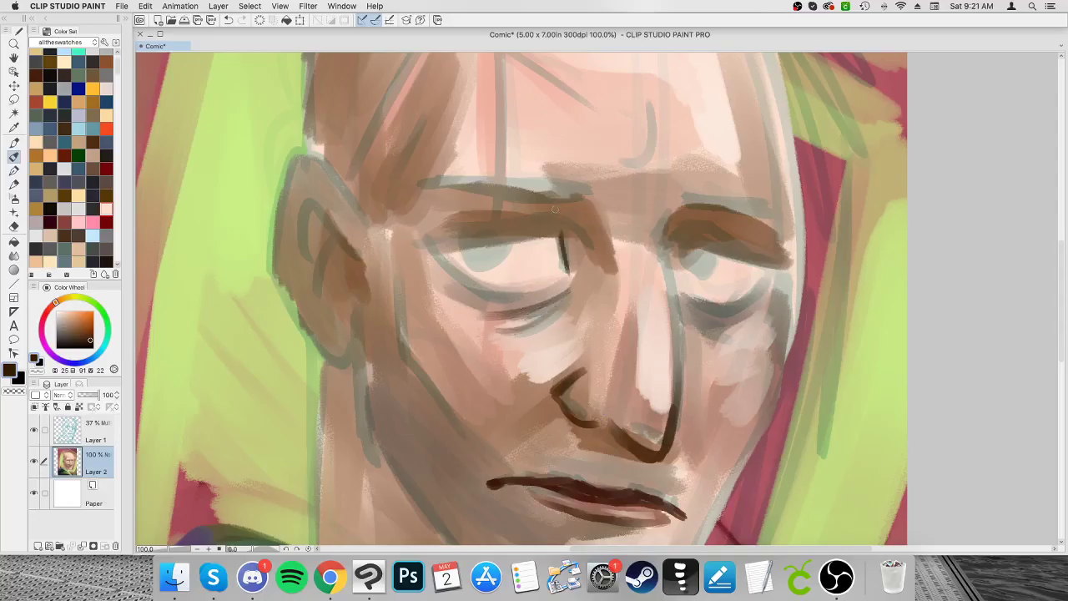
drag(319, 210, 363, 268)
mouse_move(318, 210)
mouse_down()
mouse_move(302, 256)
mouse_move(328, 284)
mouse_up()
drag(348, 281, 341, 322)
key(super+plus)
key(minus)
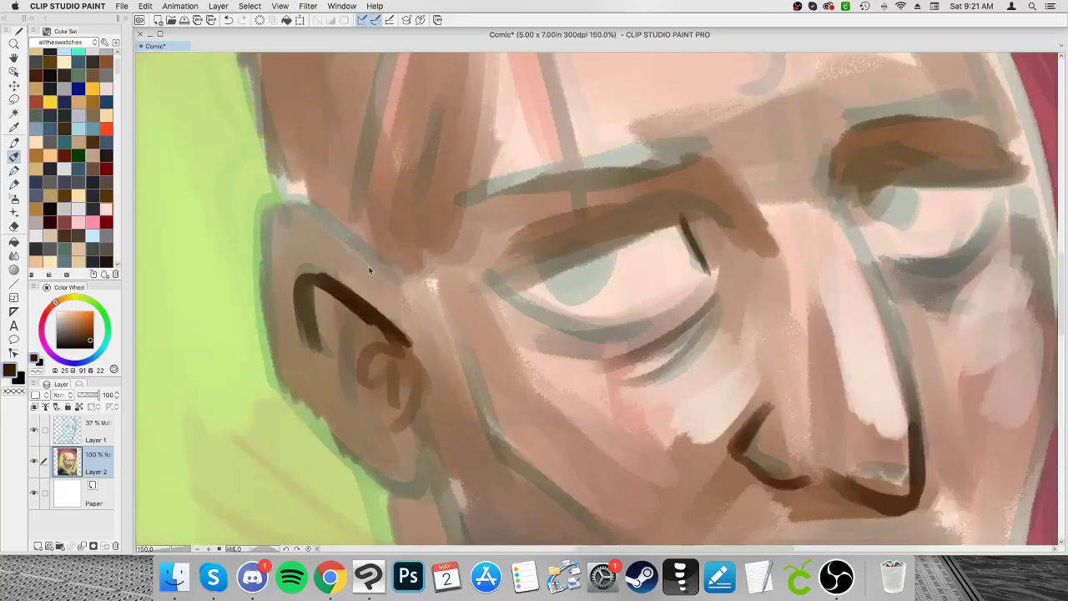
key(super+minus)
key(asciicircum)
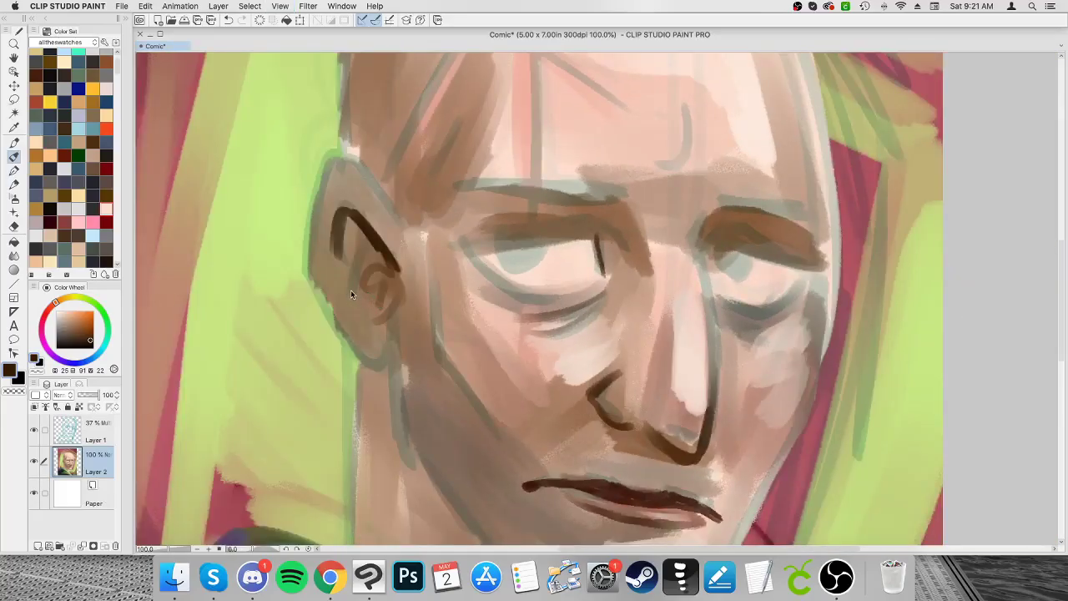
Step: Outline the outer ear, jawline, chin and back of the neck in very dark brown (H 25, S 91, V 22)
scroll(350, 294, down, 2)
mouse_move(379, 237)
mouse_down()
mouse_move(342, 201)
mouse_move(320, 271)
mouse_up()
mouse_move(333, 207)
mouse_down()
mouse_move(321, 287)
mouse_move(344, 327)
mouse_move(373, 338)
mouse_move(383, 390)
mouse_move(447, 475)
mouse_up()
drag(386, 387, 452, 480)
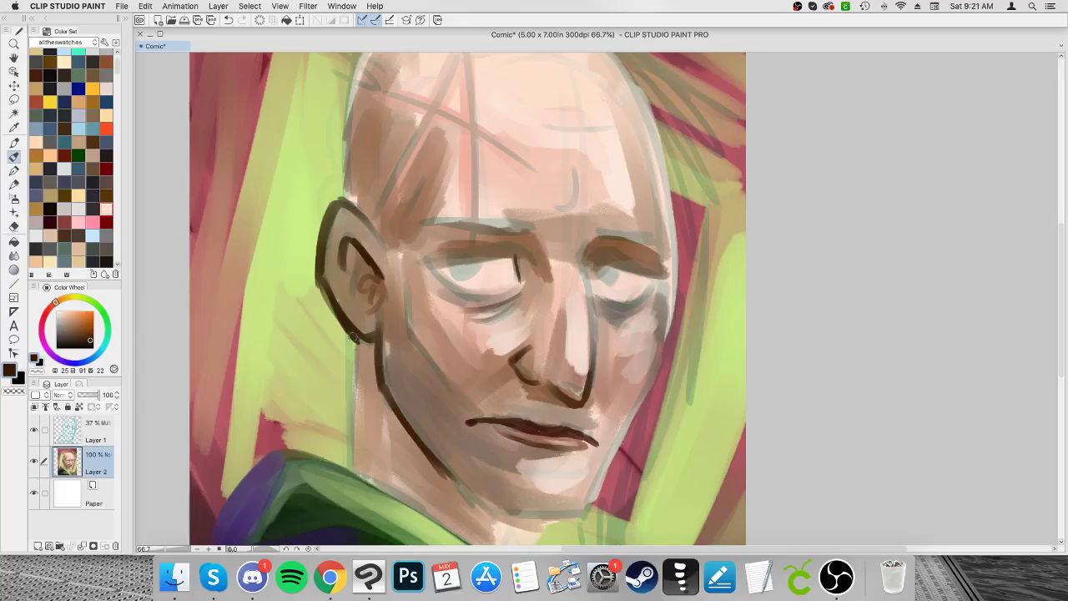
drag(354, 336, 345, 457)
drag(454, 479, 484, 515)
drag(576, 516, 492, 511)
Step: Brush dark brown shadows on the neck below the jaw and mark the cheekbone with a dark line and hatching
mouse_move(399, 409)
mouse_down()
mouse_move(449, 468)
mouse_move(432, 469)
mouse_up()
drag(380, 404, 446, 479)
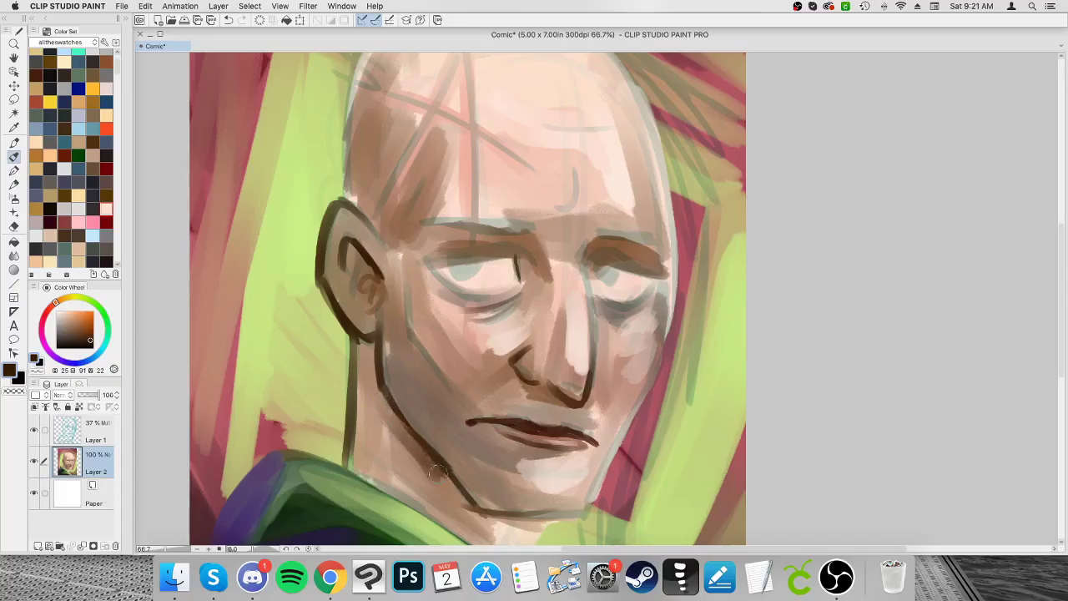
drag(386, 426, 442, 485)
mouse_move(374, 448)
mouse_down()
mouse_move(456, 511)
mouse_move(457, 524)
mouse_up()
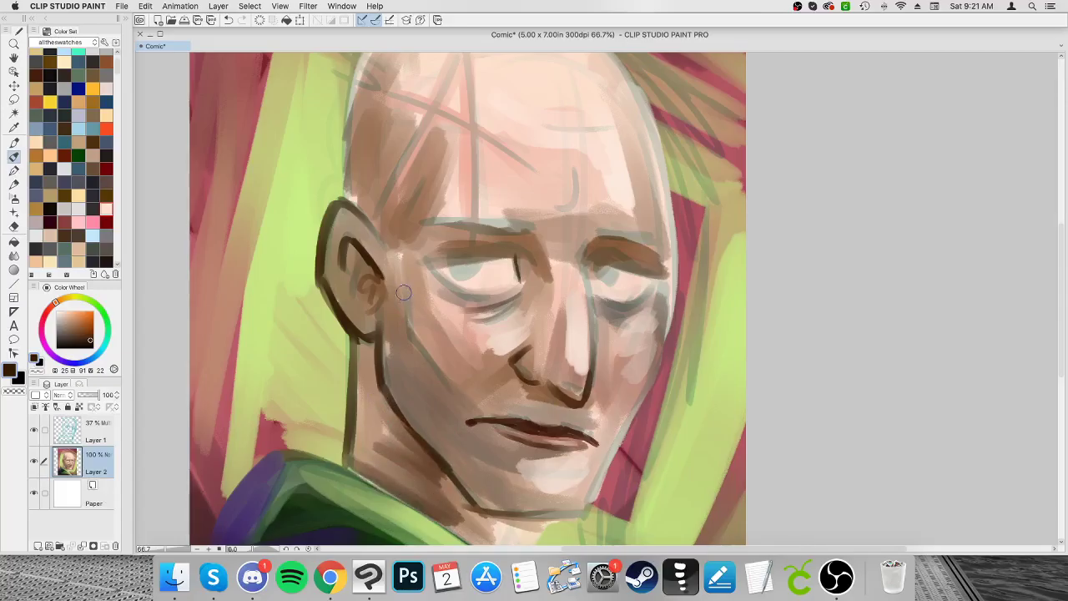
drag(404, 276, 408, 315)
drag(395, 331, 455, 463)
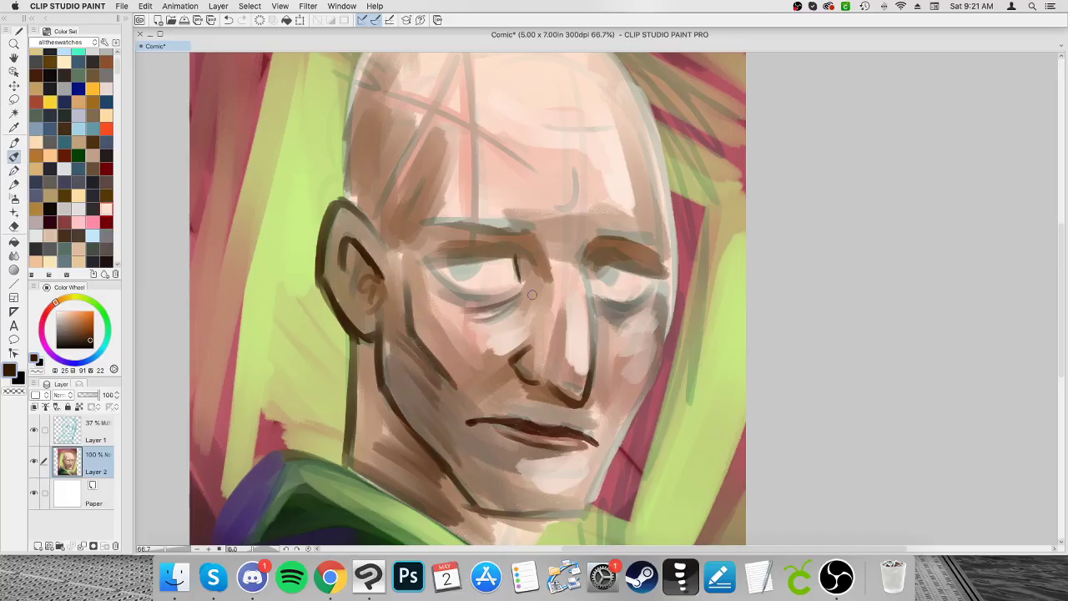
Step: Fill both eyes with a bright yellow-green (H 74, S 49, V 92) taken from the colour set
drag(1064, 358, 1051, 299)
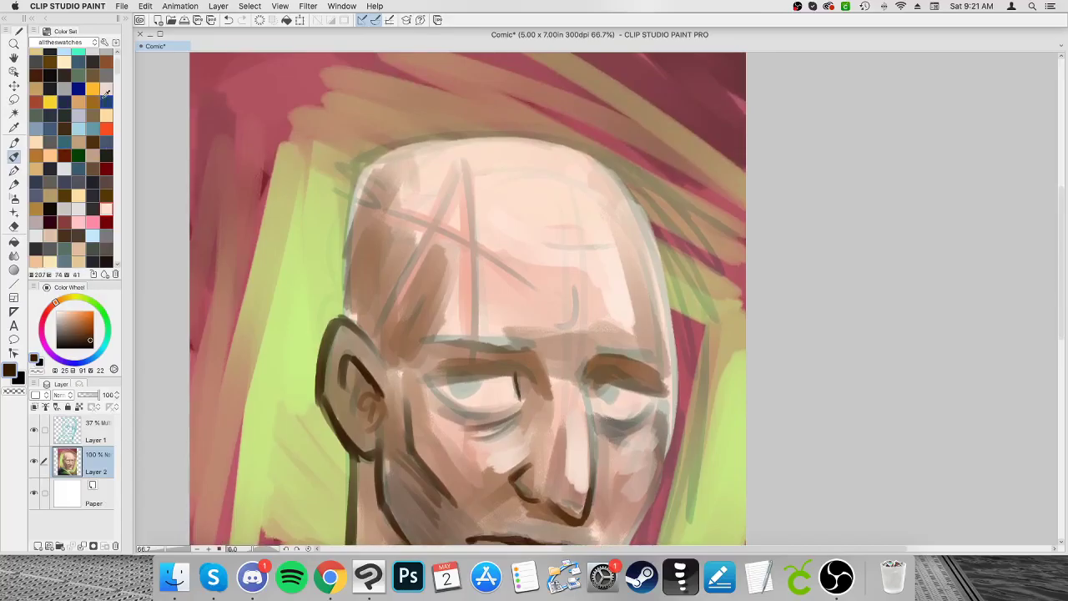
drag(116, 63, 116, 112)
click(64, 137)
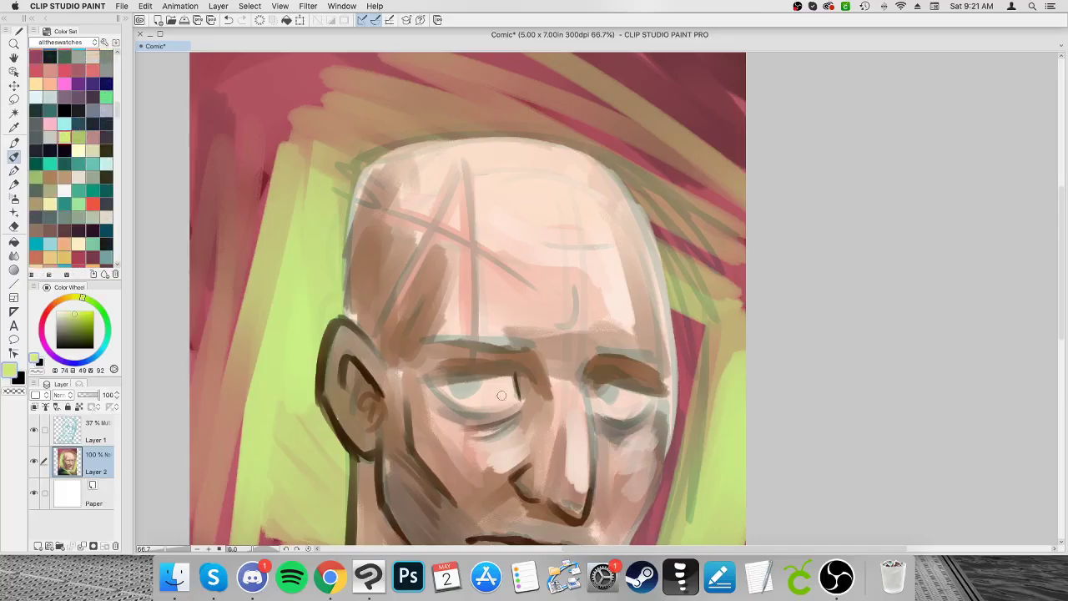
mouse_move(497, 383)
mouse_down()
mouse_move(467, 380)
mouse_move(501, 376)
mouse_move(512, 400)
mouse_move(447, 384)
mouse_move(476, 377)
mouse_move(464, 394)
mouse_up()
drag(598, 392, 606, 395)
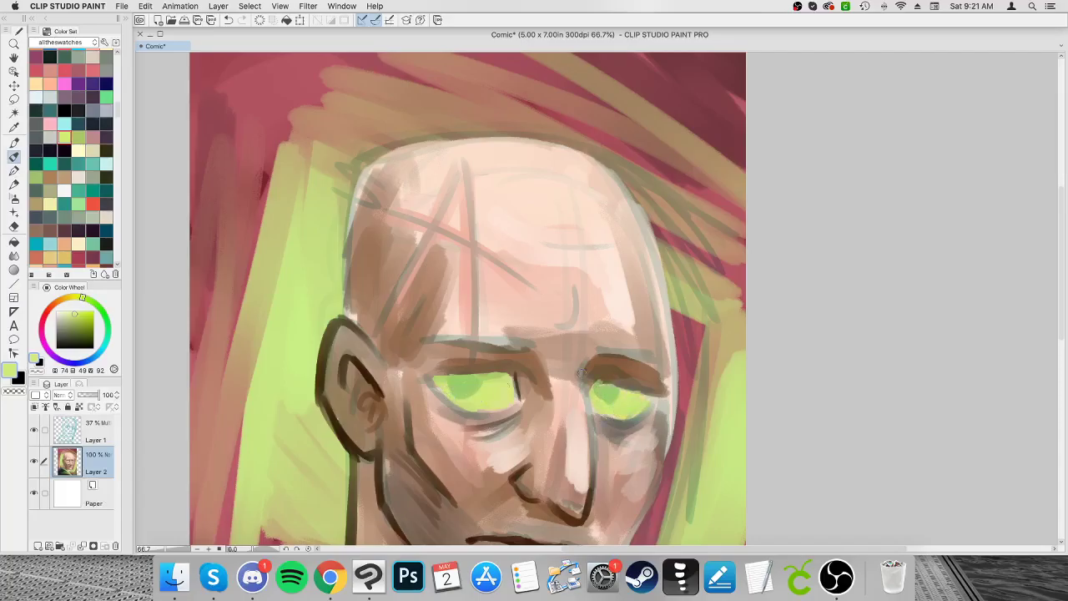
Step: Shade the upper and lower areas of both eyes with dark green (H 74, S 84, V 46)
click(87, 332)
mouse_move(508, 392)
mouse_down()
mouse_move(437, 378)
mouse_move(504, 380)
mouse_move(436, 381)
mouse_move(451, 405)
mouse_move(442, 392)
mouse_move(499, 399)
mouse_up()
mouse_move(626, 391)
mouse_down()
mouse_move(651, 397)
mouse_move(605, 382)
mouse_move(590, 398)
mouse_move(641, 411)
mouse_up()
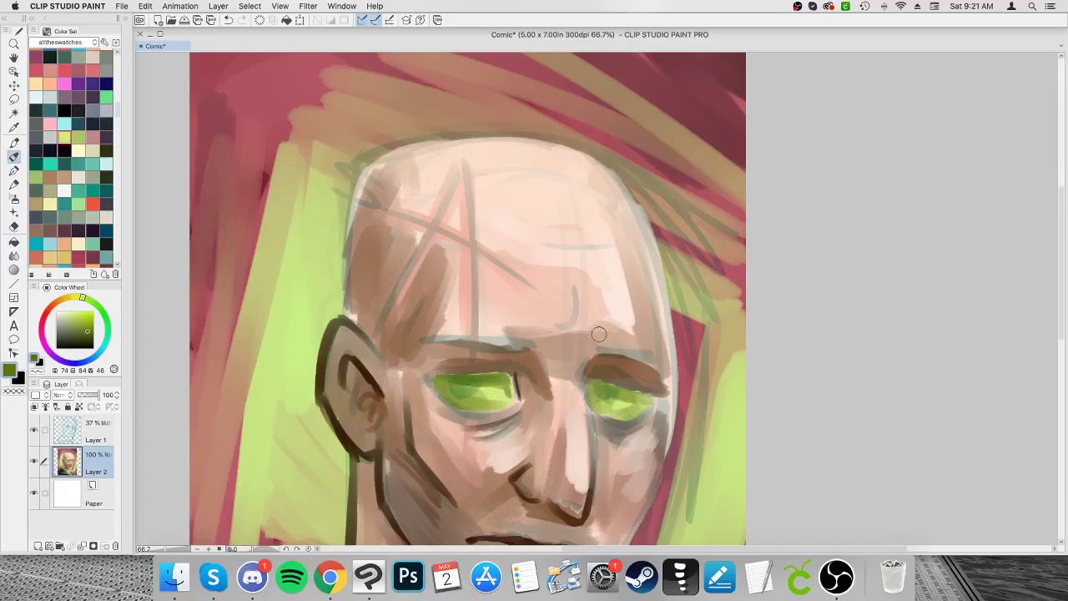
mouse_move(508, 379)
mouse_down()
mouse_move(513, 390)
mouse_move(468, 375)
mouse_up()
drag(619, 410, 644, 403)
Step: Add a very pale green highlight (H 74, S 7, V 100) to each eye
click(76, 315)
click(73, 318)
click(67, 315)
click(59, 312)
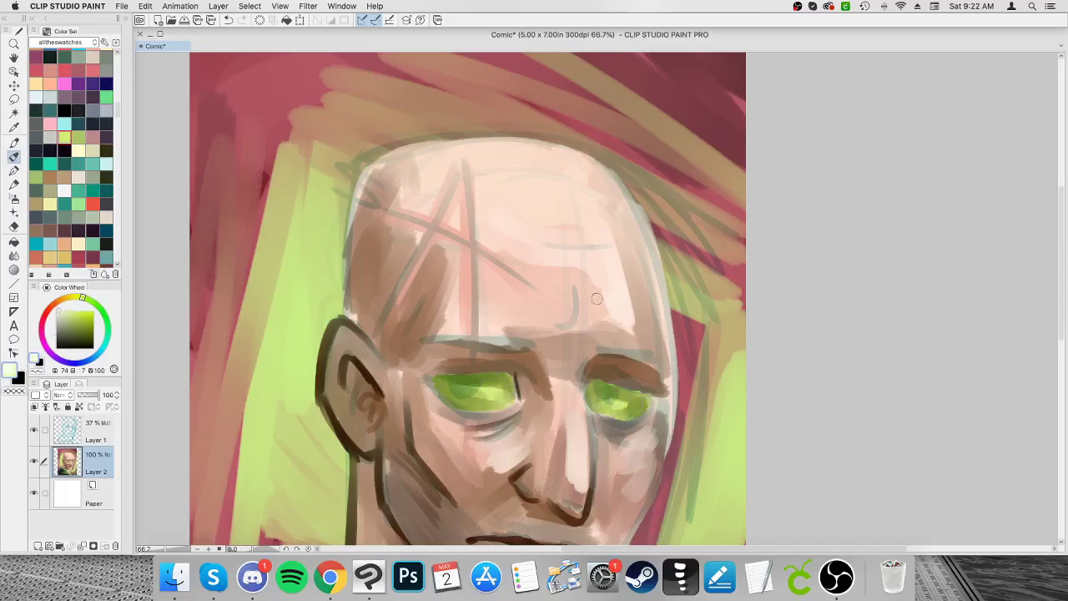
drag(493, 396, 486, 391)
drag(628, 405, 619, 401)
Step: Outline the irises and eyelids of both eyes in black and paint the eyebrows
key(x)
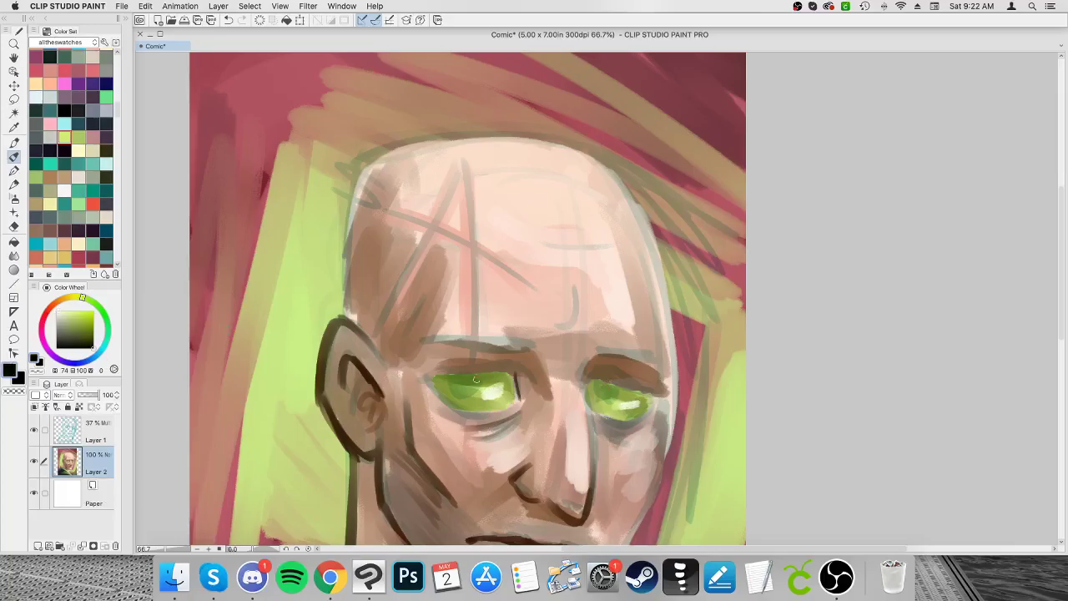
mouse_move(478, 379)
mouse_down()
mouse_move(453, 390)
mouse_move(478, 384)
mouse_up()
drag(623, 390, 594, 395)
mouse_move(515, 375)
mouse_down()
mouse_move(518, 398)
mouse_move(536, 383)
mouse_move(420, 373)
mouse_move(449, 407)
mouse_move(499, 409)
mouse_up()
drag(591, 382, 665, 404)
drag(524, 341, 404, 341)
drag(598, 349, 658, 356)
Step: Paint long black hair strokes from the top of the head down the far side of the face to cheek level
mouse_move(581, 150)
mouse_down()
mouse_move(651, 198)
mouse_move(578, 147)
mouse_move(711, 227)
mouse_up()
mouse_move(614, 167)
mouse_down()
mouse_move(680, 261)
mouse_move(693, 324)
mouse_up()
drag(584, 147, 686, 371)
drag(618, 215, 676, 467)
drag(679, 288, 676, 475)
drag(683, 242, 684, 442)
mouse_move(694, 265)
mouse_down()
mouse_move(705, 432)
mouse_move(692, 466)
mouse_up()
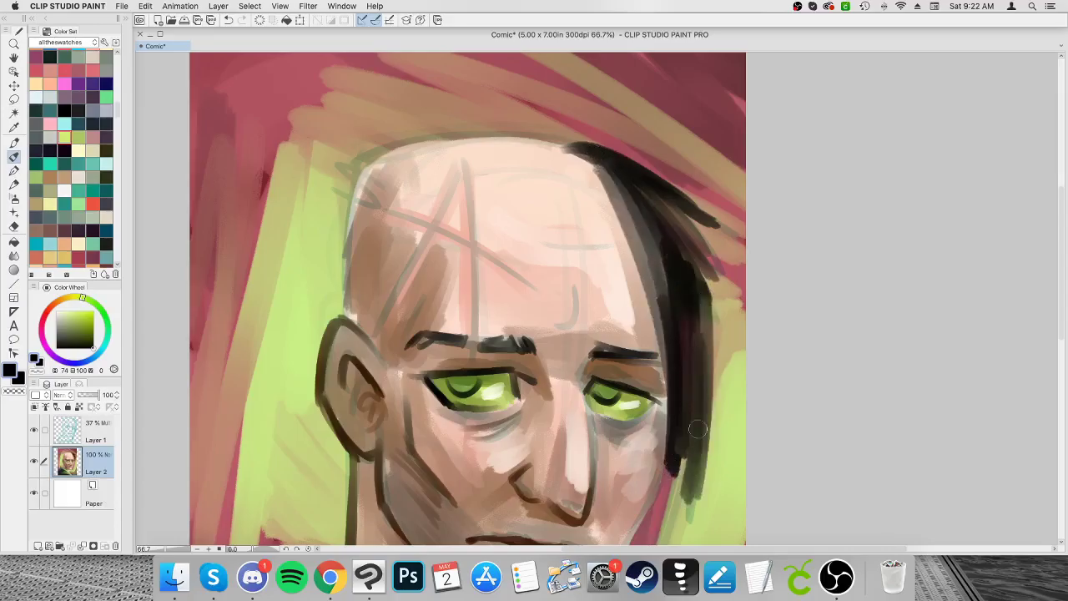
Step: Extend the black hair in long strokes past the far cheek and jaw down beside the chin and neck
scroll(1044, 303, down, 5)
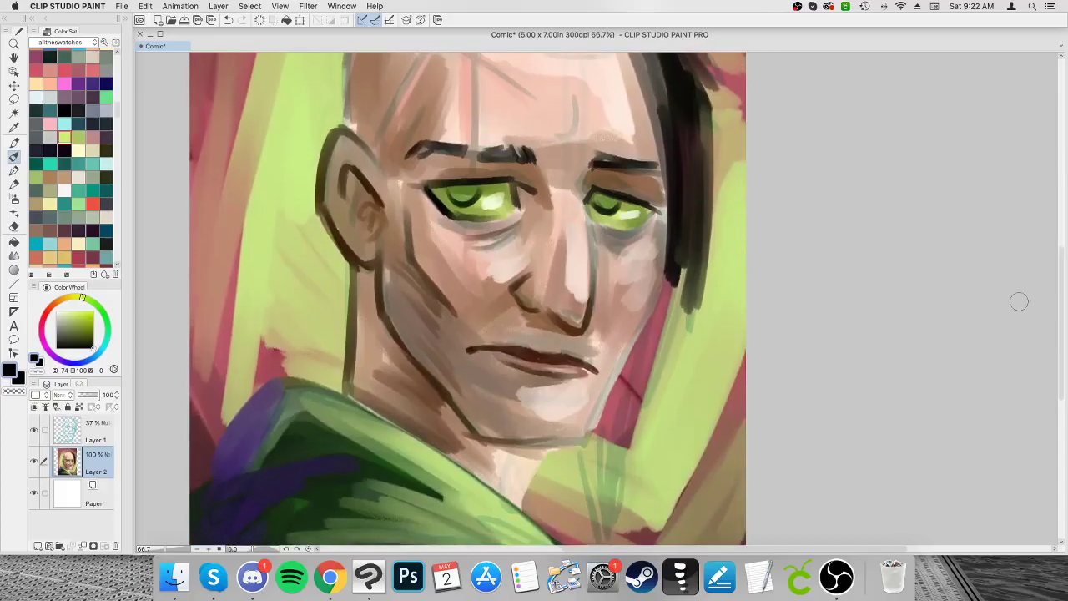
mouse_move(695, 242)
mouse_down()
mouse_move(655, 377)
mouse_move(651, 357)
mouse_move(683, 256)
mouse_move(637, 359)
mouse_up()
drag(659, 301, 597, 468)
drag(634, 342, 594, 505)
drag(643, 380, 597, 513)
drag(630, 409, 601, 543)
drag(592, 453, 590, 541)
drag(676, 298, 655, 400)
drag(690, 277, 653, 438)
mouse_move(708, 244)
mouse_down()
mouse_move(668, 409)
mouse_move(681, 380)
mouse_up()
drag(703, 189, 680, 363)
drag(672, 325, 617, 505)
Step: Add short black hair strokes along the back edge of the head above the ear
drag(1060, 347, 1059, 306)
mouse_move(366, 90)
mouse_down()
mouse_move(380, 101)
mouse_move(351, 107)
mouse_move(369, 109)
mouse_up()
drag(364, 127, 350, 122)
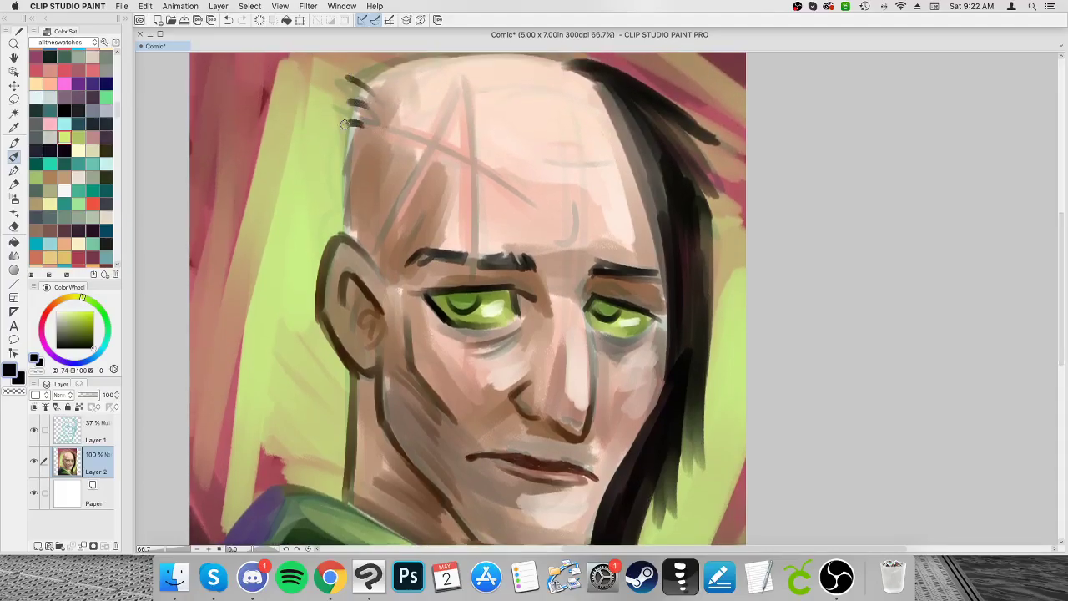
drag(371, 219, 352, 224)
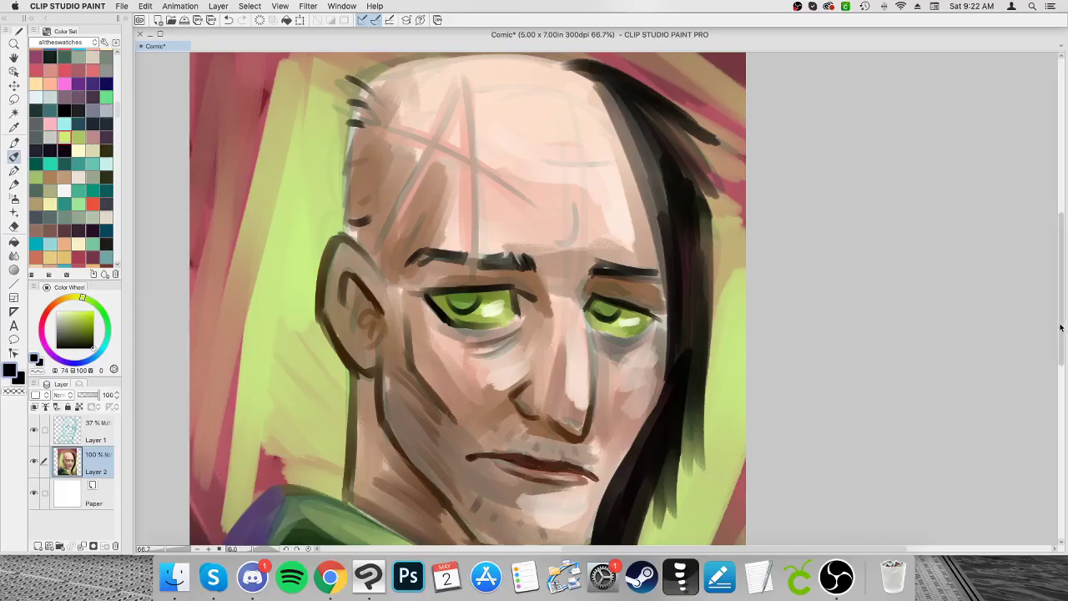
Step: Repaint the far cheek and jaw edge against the hair with a sampled skin tone (H 21, S 23, V 82)
scroll(468, 300, down, 3)
alt+click(628, 350)
drag(632, 351, 589, 436)
drag(641, 331, 591, 443)
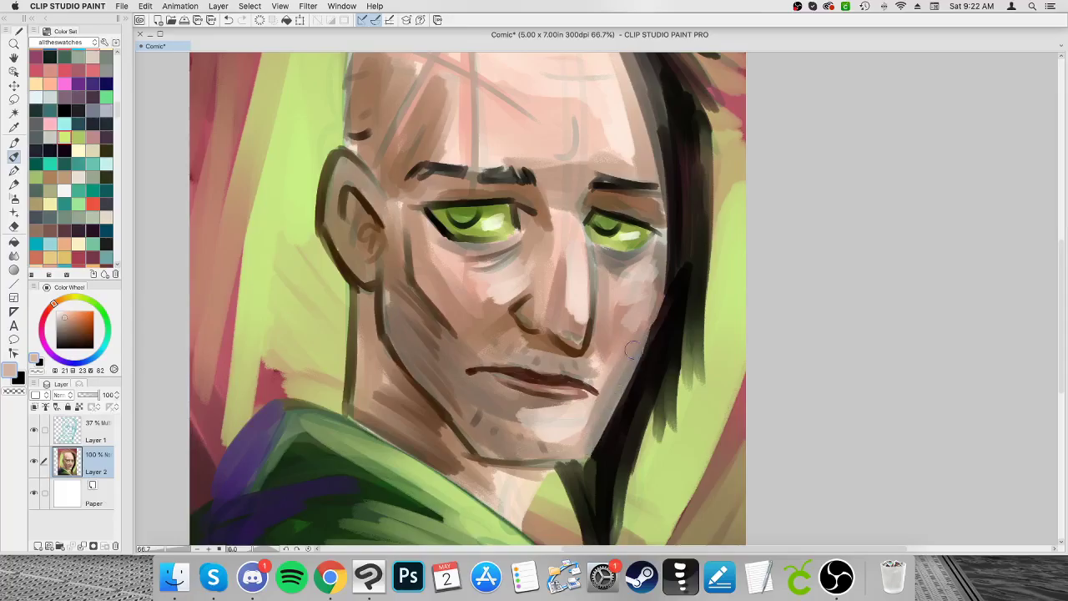
Step: Colour the irises with grey-green (H 82, S 16, V 50) in the near pupil and pale green (H 82, S 12, V 85) around it
scroll(1051, 346, up, 5)
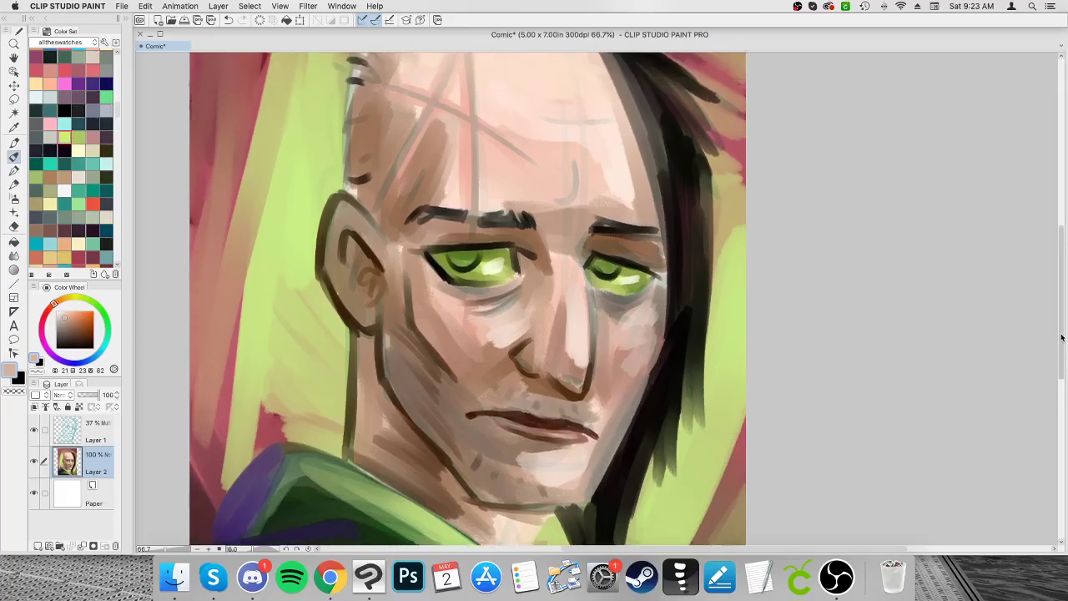
scroll(517, 374, up, 2)
alt+click(448, 331)
alt+click(434, 337)
alt+click(416, 361)
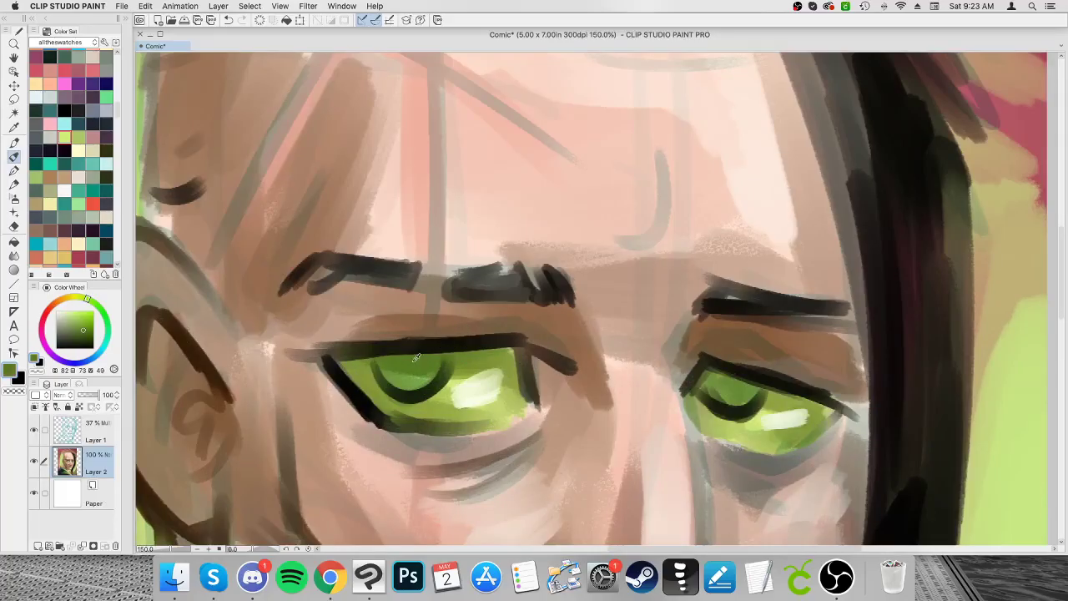
drag(74, 324, 61, 330)
drag(418, 361, 420, 359)
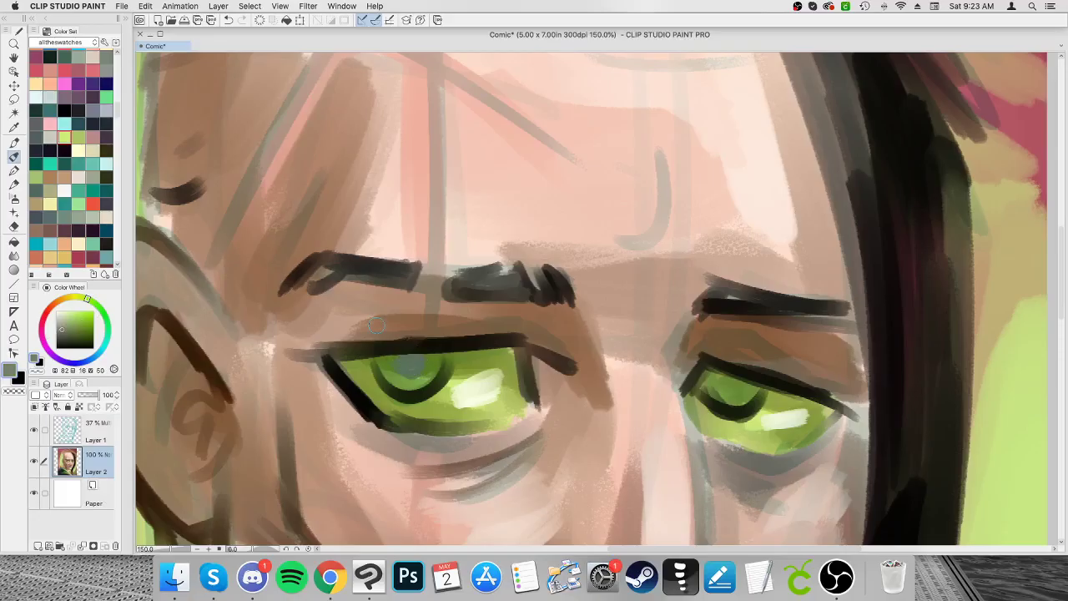
drag(66, 316, 61, 316)
mouse_move(435, 360)
mouse_down()
mouse_move(420, 387)
mouse_move(396, 373)
mouse_move(411, 384)
mouse_move(438, 352)
mouse_move(414, 378)
mouse_up()
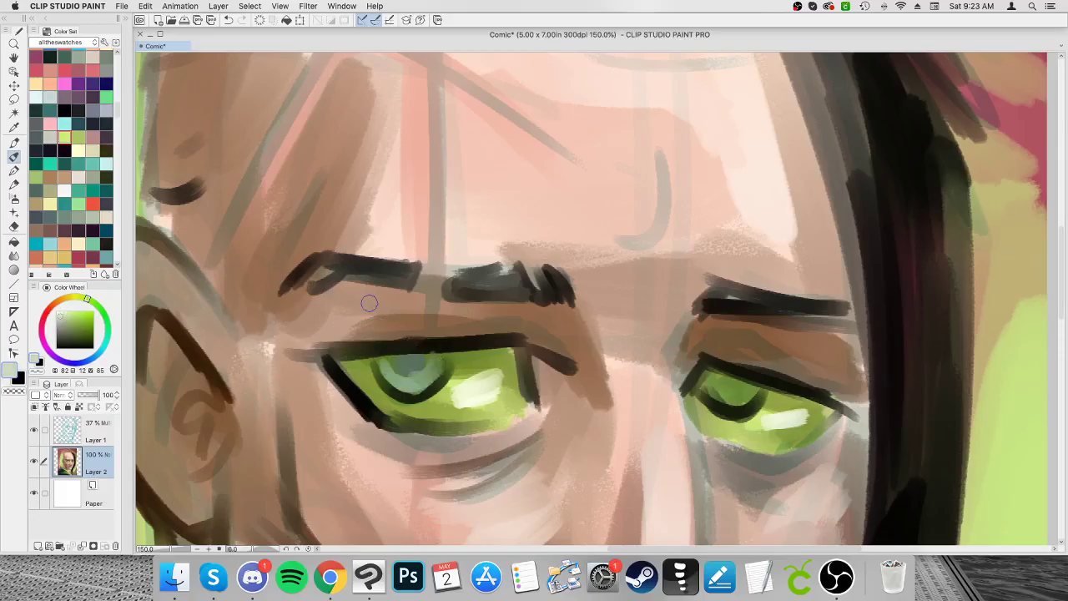
mouse_move(754, 391)
mouse_down()
mouse_move(719, 396)
mouse_move(733, 381)
mouse_up()
Step: Darken the lower lid lines of both eyes with a near-black (H 69, S 44, V 6) sampled from the far eye
alt+click(751, 371)
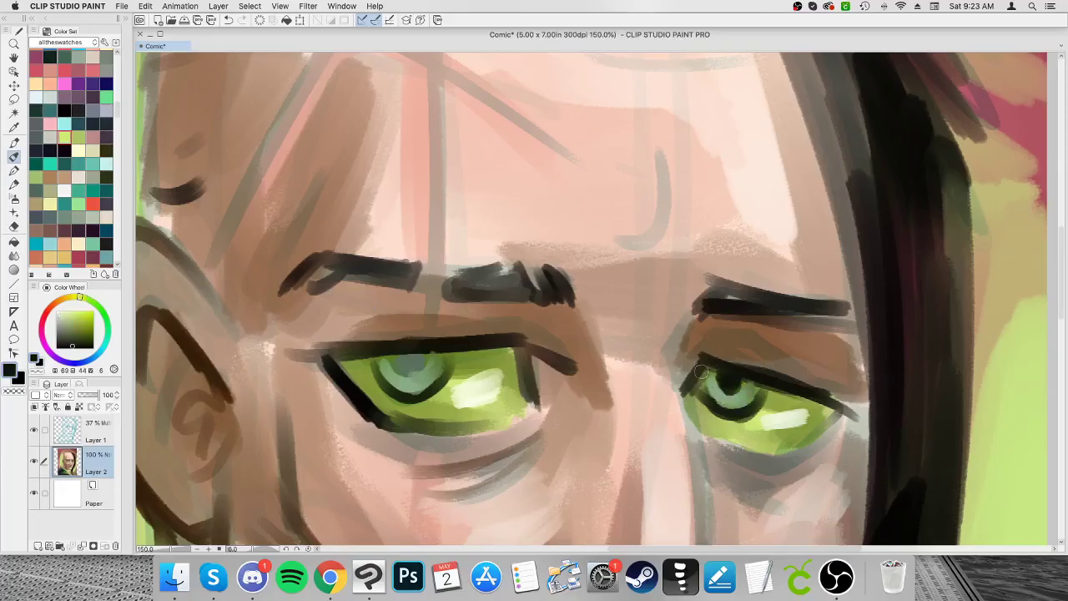
mouse_move(802, 419)
mouse_down()
mouse_move(836, 434)
mouse_move(797, 455)
mouse_move(701, 436)
mouse_up()
mouse_move(531, 420)
mouse_down()
mouse_move(430, 427)
mouse_move(474, 429)
mouse_up()
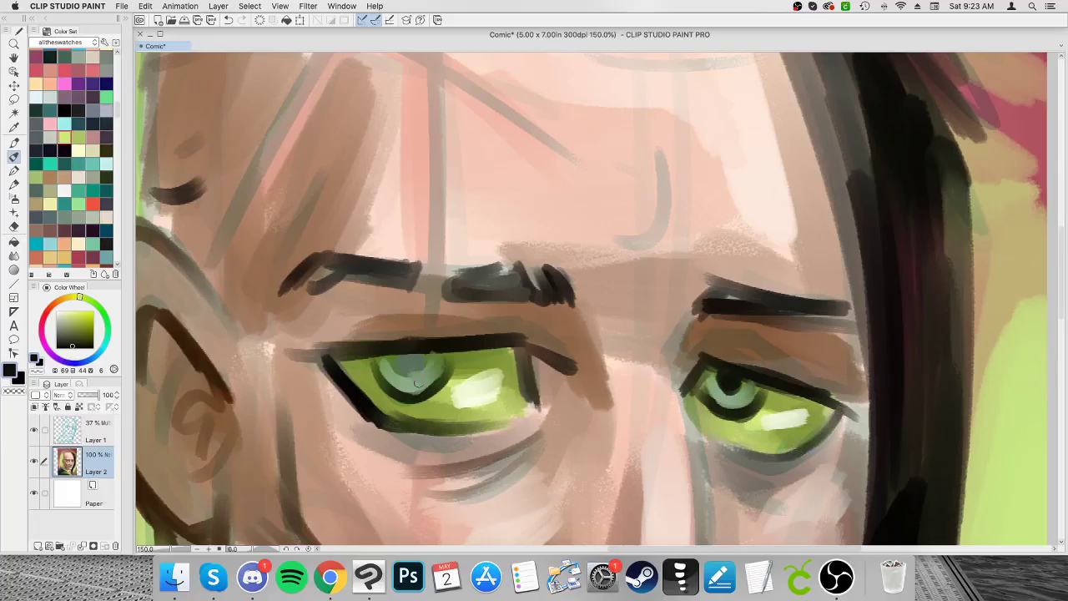
Step: Draw forehead wrinkles and a brow furrow in a muted brown (H 23, S 38, V 46) sampled from the face
scroll(442, 393, down, 2)
alt+click(451, 424)
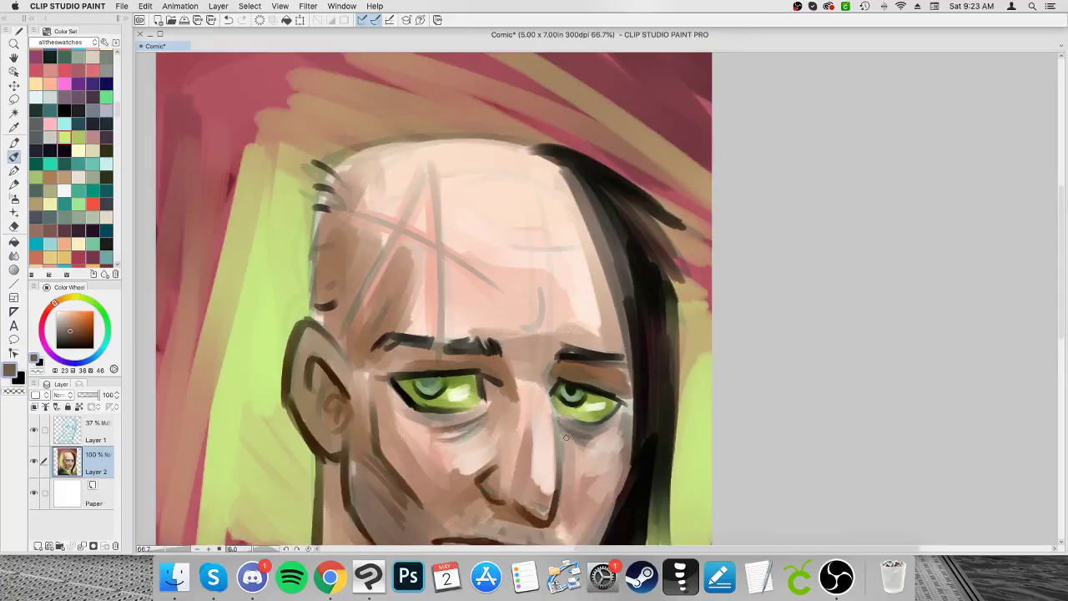
mouse_move(544, 311)
mouse_down()
mouse_move(516, 331)
mouse_move(544, 297)
mouse_up()
mouse_move(557, 250)
mouse_down()
mouse_move(473, 224)
mouse_move(463, 236)
mouse_up()
drag(552, 225, 519, 218)
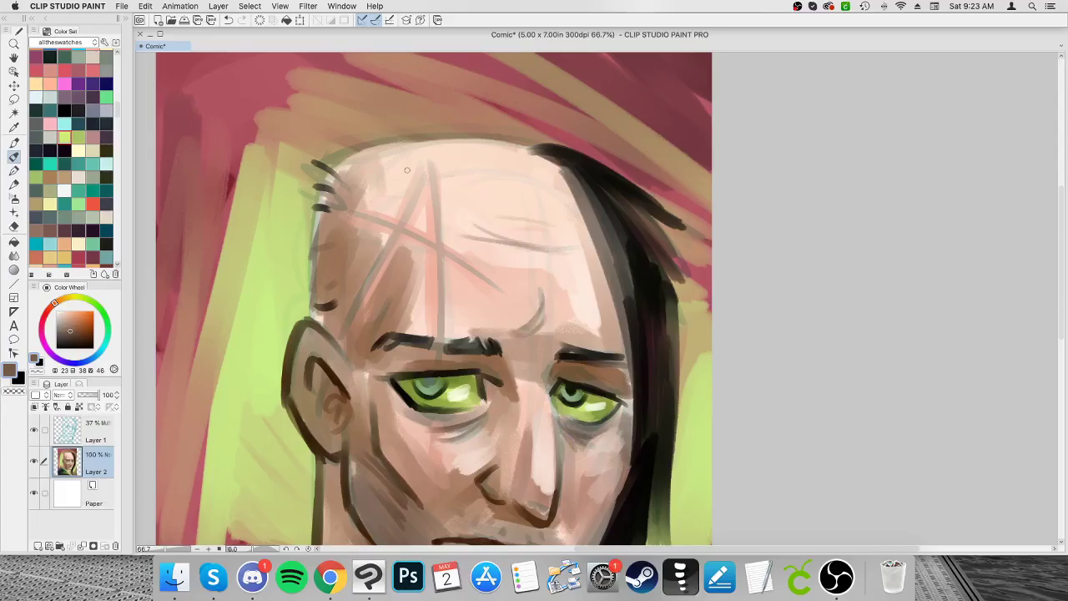
Step: Hide the sketch on Layer 1 and clean up the side of the head with a sampled brown (H 25, S 43, V 57)
click(34, 430)
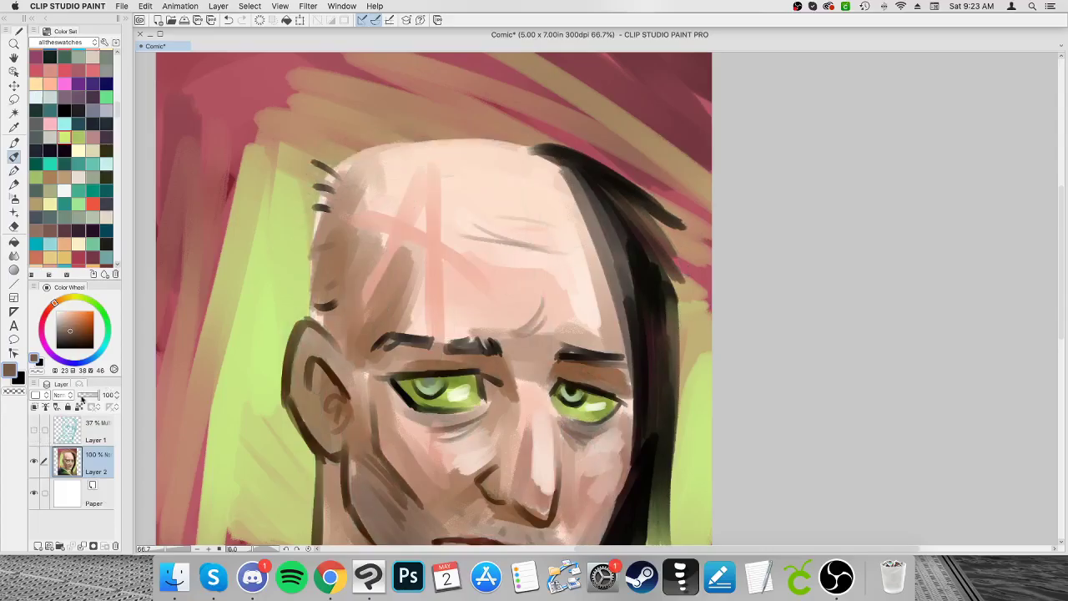
alt+click(333, 239)
mouse_move(319, 227)
mouse_down()
mouse_move(329, 192)
mouse_move(315, 301)
mouse_move(321, 321)
mouse_move(346, 321)
mouse_up()
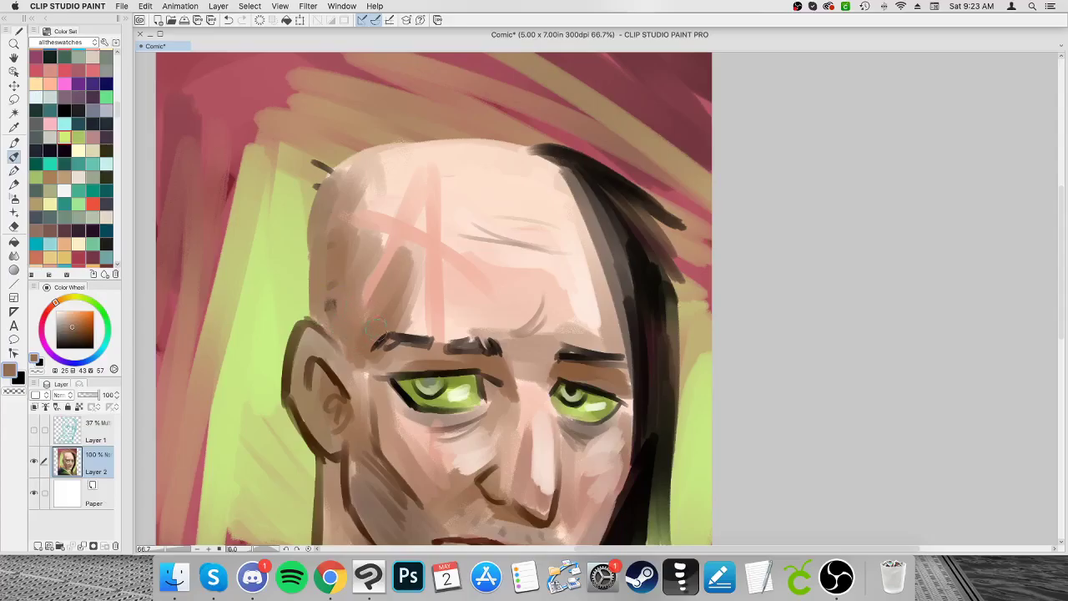
Step: Paint the upper eyelid creases of both eyes in dark reddish brown (H 24, S 84, V 40)
scroll(371, 324, down, 1)
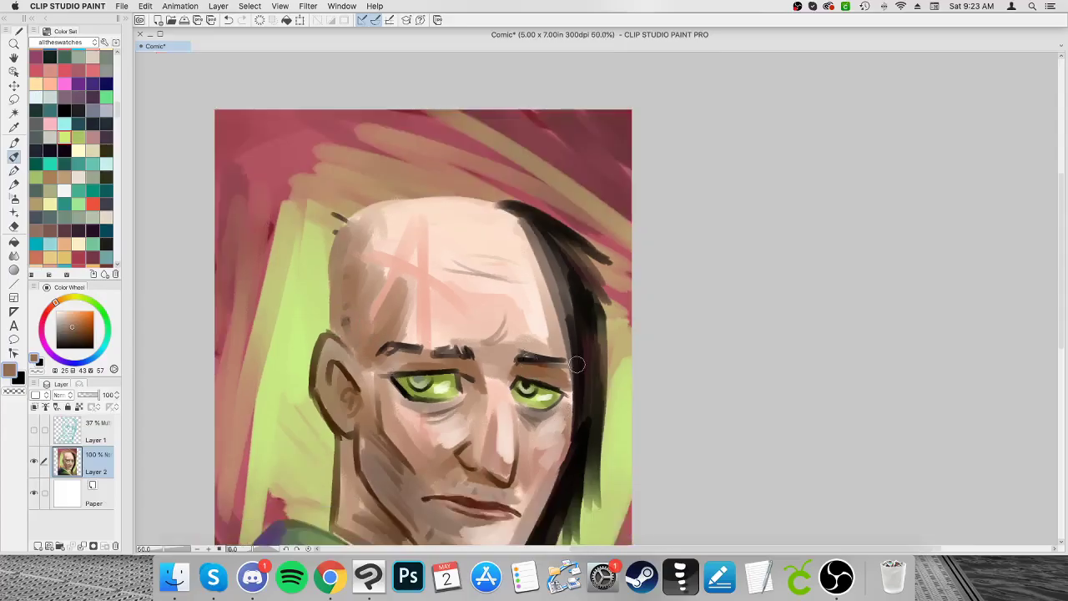
scroll(428, 337, up, 3)
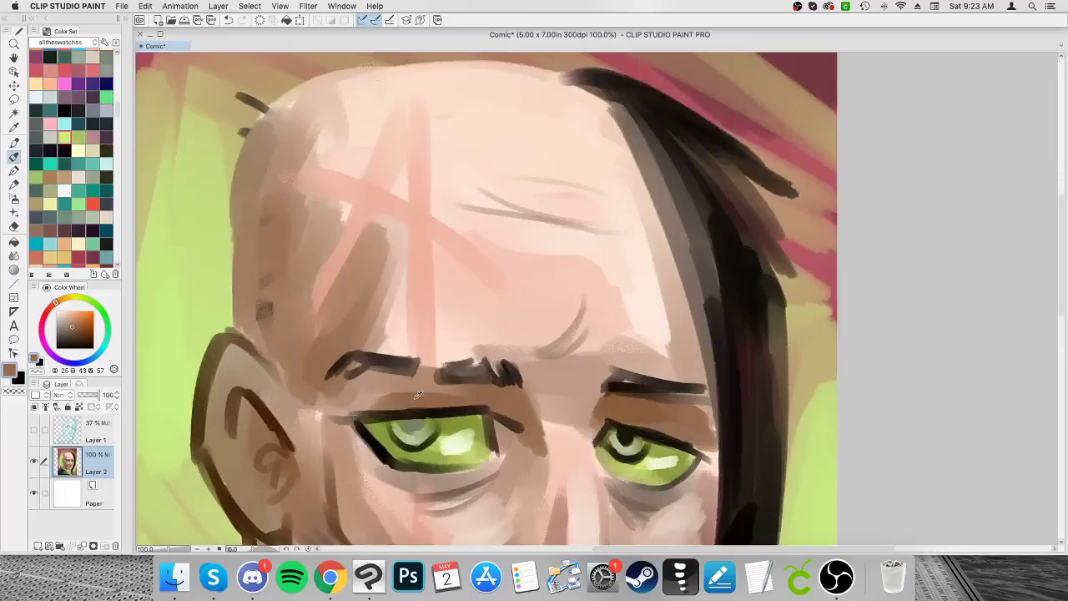
click(88, 332)
key(super+Tab)
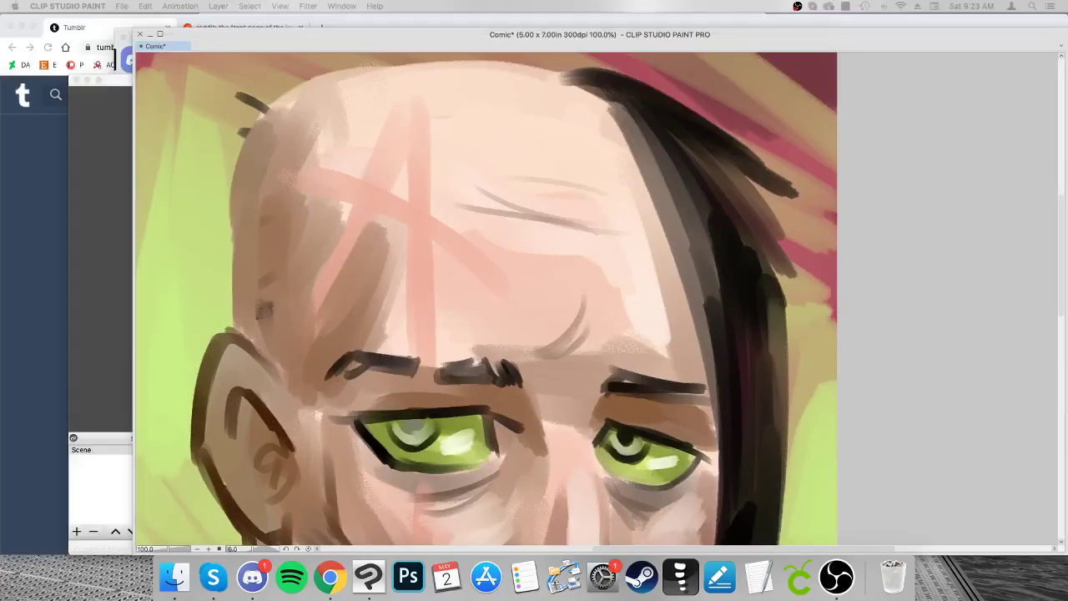
key(Tab)
mouse_move(484, 376)
mouse_down()
mouse_move(491, 362)
mouse_move(455, 391)
mouse_move(360, 404)
mouse_up()
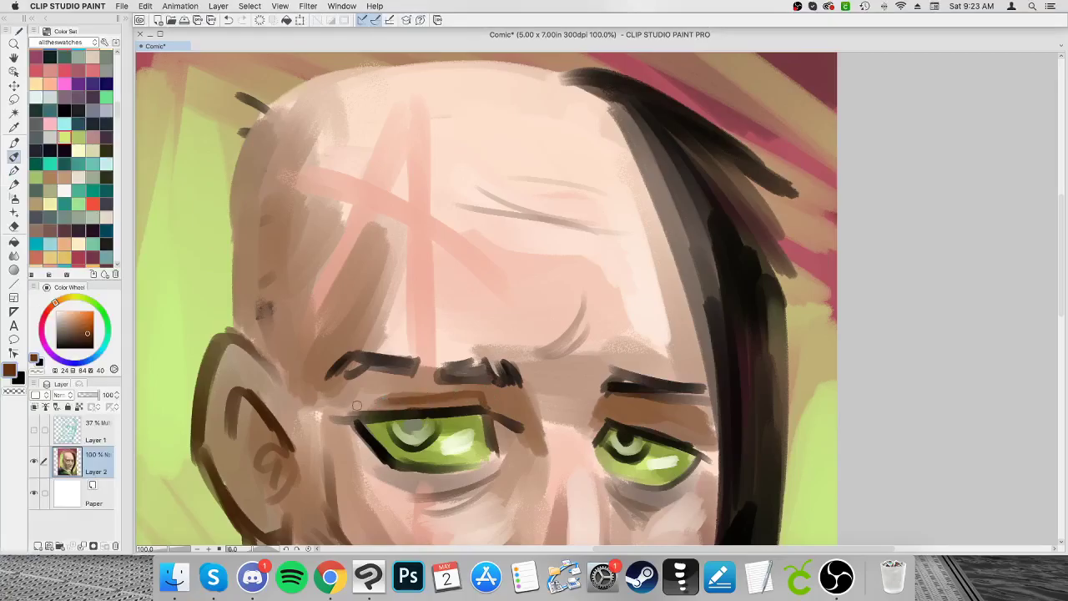
drag(617, 406, 705, 424)
Step: Add black strokes around the near eye's inner and outer corners and reinforce the outer end of its eyebrow
drag(86, 337, 90, 347)
mouse_move(511, 390)
mouse_down()
mouse_move(530, 411)
mouse_move(524, 428)
mouse_up()
drag(428, 389, 320, 417)
drag(369, 363, 327, 377)
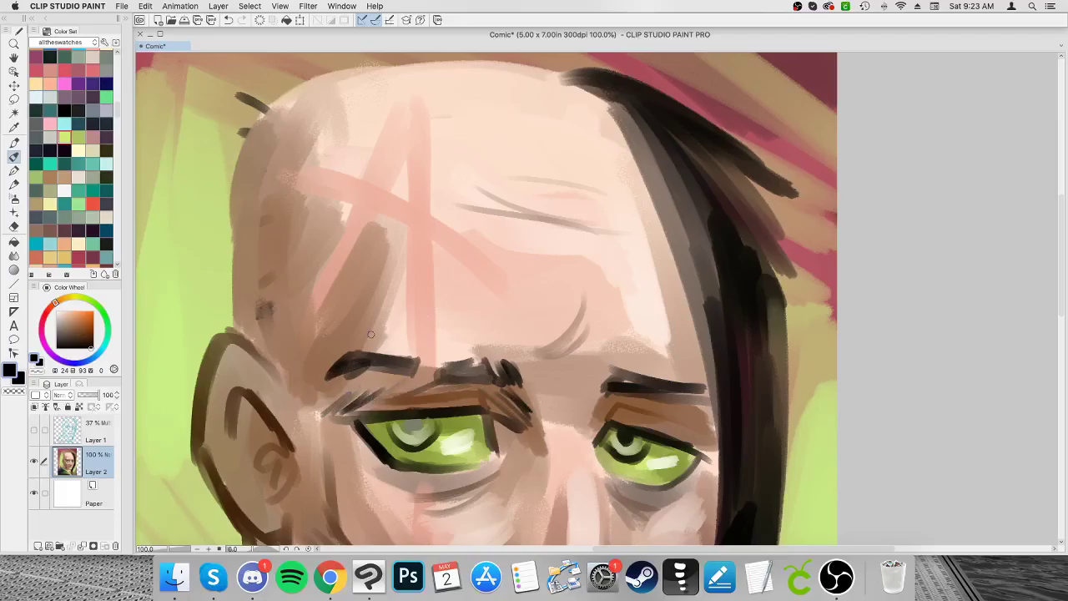
Step: Draw the nose bridge contour and reinforce the lines around both eyes in dark brown (H 23, S 61, V 36)
scroll(613, 397, down, 2)
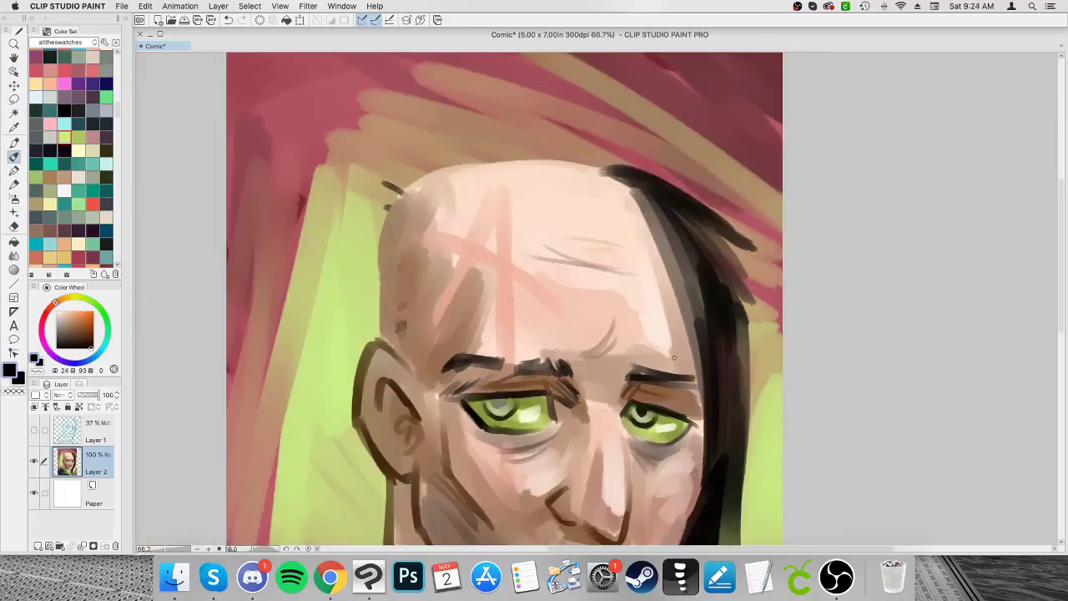
scroll(1006, 364, down, 3)
drag(622, 298, 627, 386)
alt+click(625, 443)
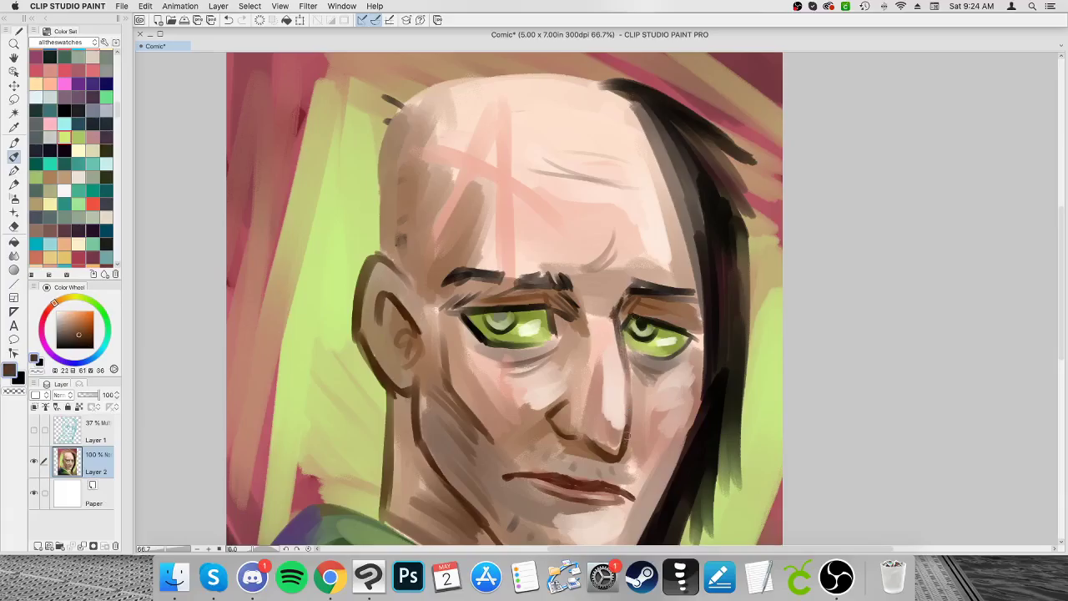
mouse_move(616, 317)
mouse_down()
mouse_move(624, 367)
mouse_move(618, 299)
mouse_move(691, 322)
mouse_move(698, 335)
mouse_up()
mouse_move(499, 295)
mouse_down()
mouse_move(476, 299)
mouse_move(459, 284)
mouse_up()
Step: Shade the crossed scar lines on the forehead and the scar below the near eye in dark red (H 13, S 93, V 38)
alt+click(505, 223)
click(90, 334)
mouse_move(498, 187)
mouse_down()
mouse_move(506, 292)
mouse_move(531, 209)
mouse_move(576, 243)
mouse_up()
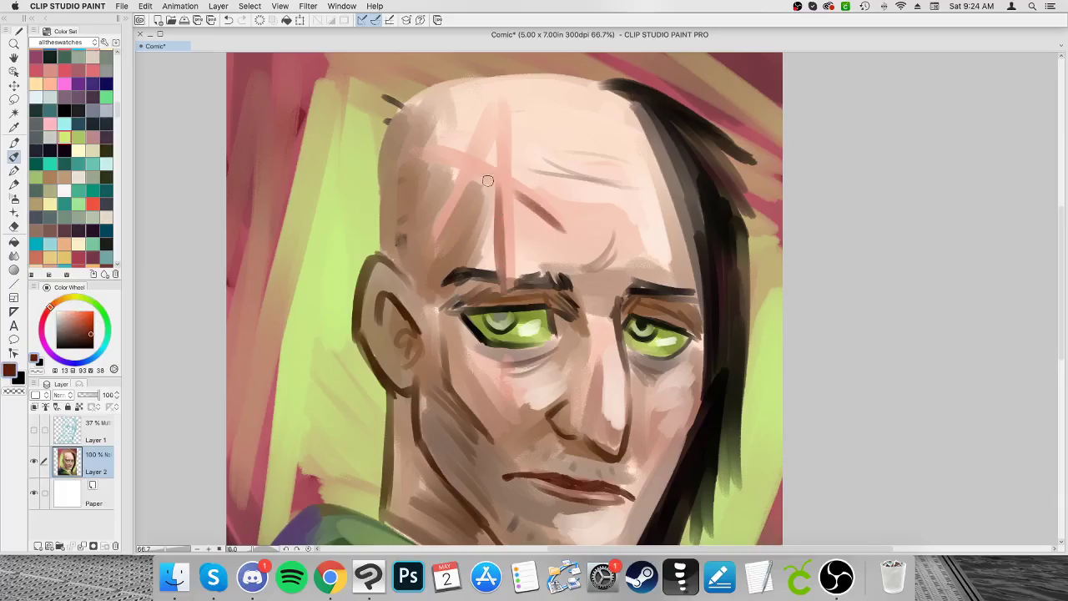
drag(472, 177, 421, 269)
mouse_move(458, 170)
mouse_down()
mouse_move(406, 154)
mouse_move(498, 139)
mouse_move(498, 149)
mouse_up()
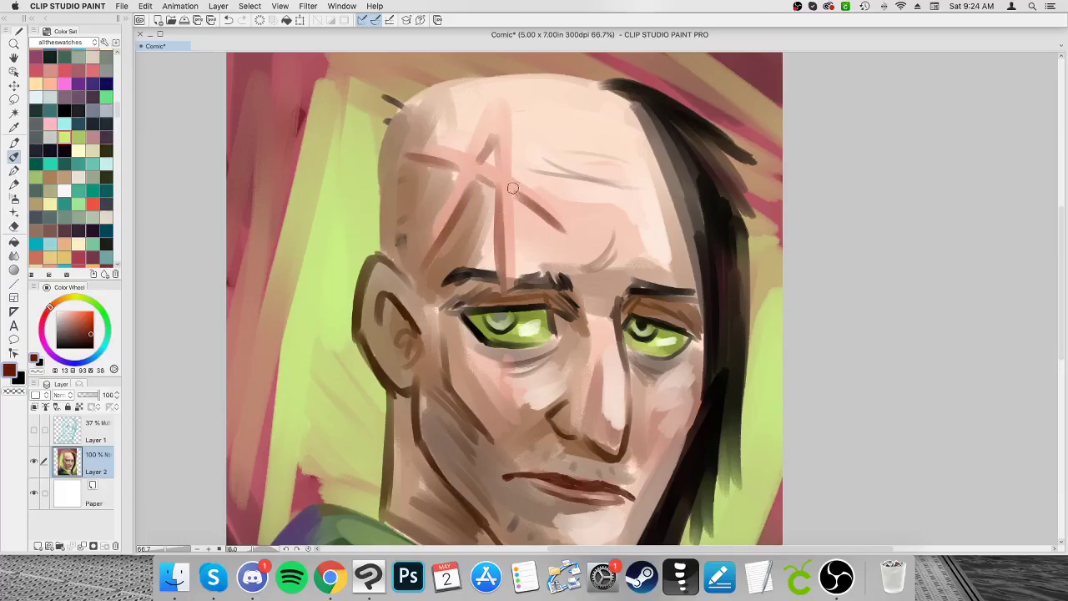
drag(499, 352, 502, 404)
Step: Shade the chin and lower jaw with a muted grey-brown (H 26, S 28, V 31)
scroll(504, 431, down, 1)
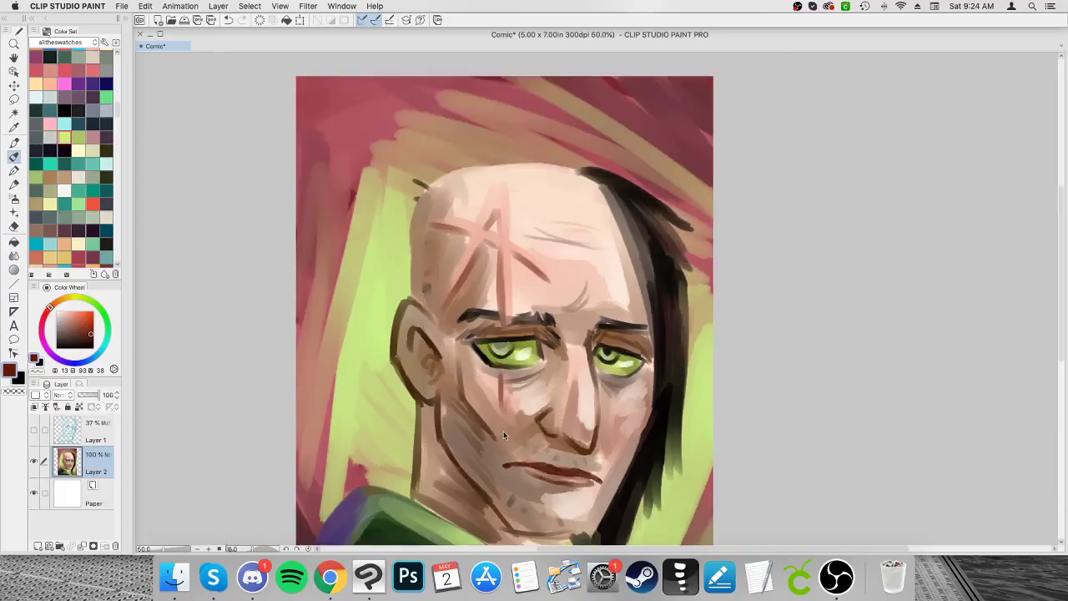
drag(1062, 341, 1066, 347)
scroll(1066, 347, down, 5)
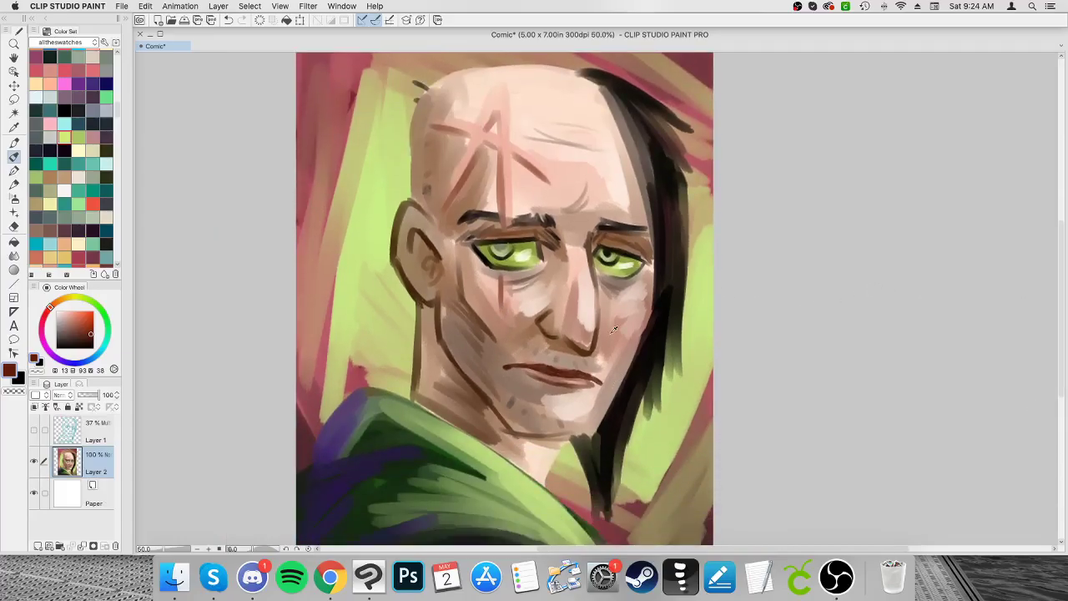
alt+click(583, 415)
drag(583, 433, 536, 431)
drag(576, 428, 529, 425)
click(66, 337)
drag(592, 432, 532, 430)
mouse_move(585, 428)
mouse_down()
mouse_move(525, 428)
mouse_move(589, 425)
mouse_up()
mouse_move(590, 422)
mouse_down()
mouse_move(608, 403)
mouse_move(591, 428)
mouse_up()
mouse_move(593, 409)
mouse_down()
mouse_move(562, 425)
mouse_move(510, 424)
mouse_move(520, 430)
mouse_up()
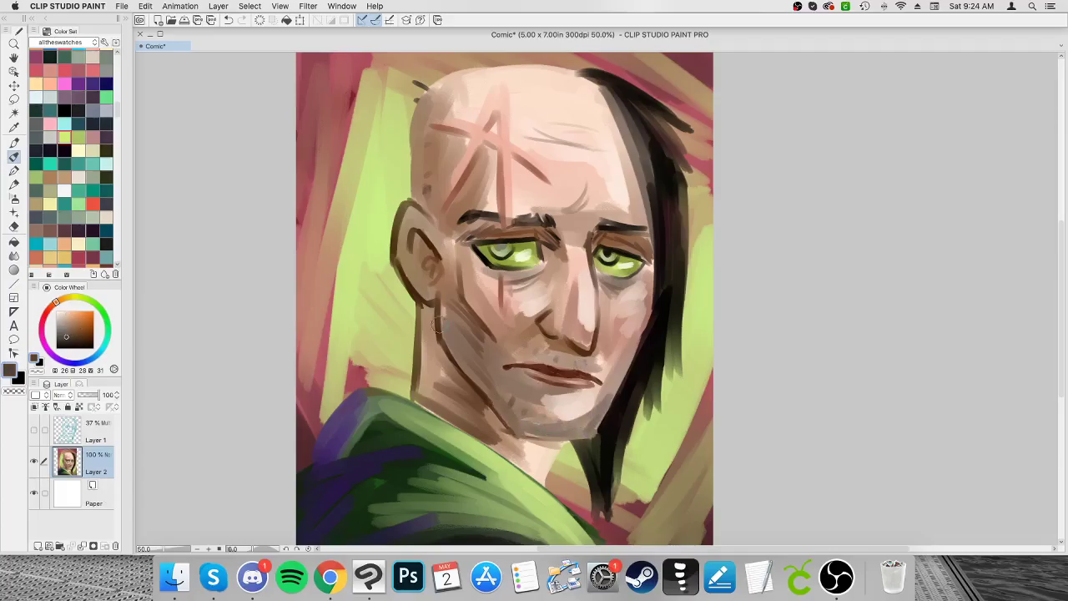
Step: Darken the jaw edge below the ear and the adjoining neck with grey-brown and a brown sampled from the jaw
drag(443, 309, 460, 355)
alt+click(445, 350)
drag(423, 308, 434, 373)
mouse_move(508, 440)
mouse_down()
mouse_move(524, 466)
mouse_move(485, 442)
mouse_up()
Step: Touch up the forehead above the near brow in tan (H 21, S 30, V 74) and the far cheek in pale skin (H 21, S 17, V 99)
alt+click(569, 217)
mouse_move(540, 201)
mouse_down()
mouse_move(557, 210)
mouse_move(525, 207)
mouse_up()
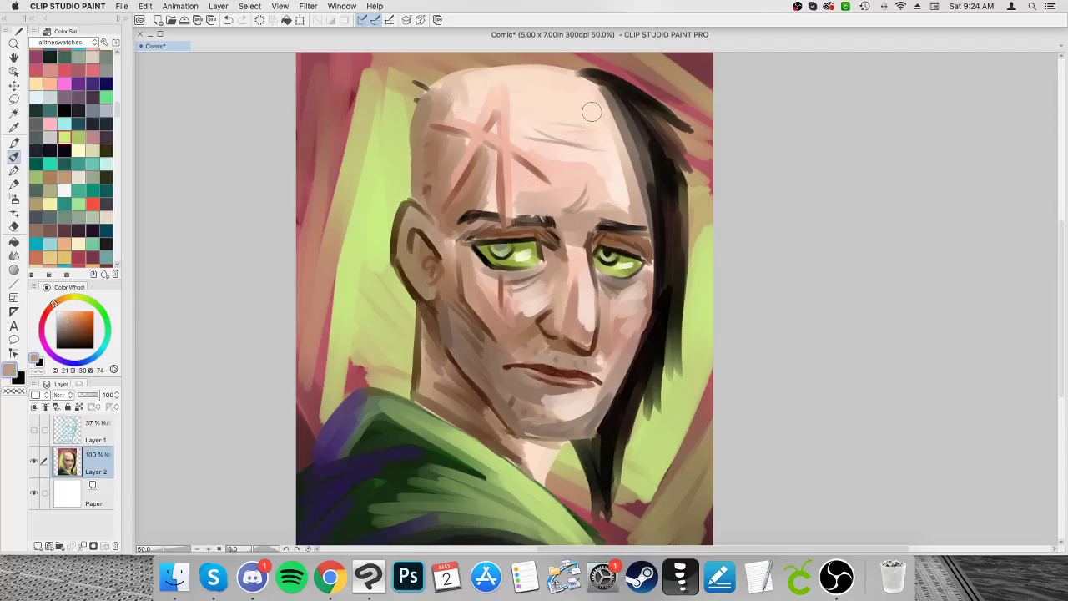
alt+click(609, 157)
mouse_move(643, 291)
mouse_down()
mouse_move(641, 311)
mouse_move(617, 288)
mouse_move(643, 274)
mouse_move(618, 392)
mouse_move(606, 389)
mouse_move(591, 412)
mouse_move(569, 397)
mouse_up()
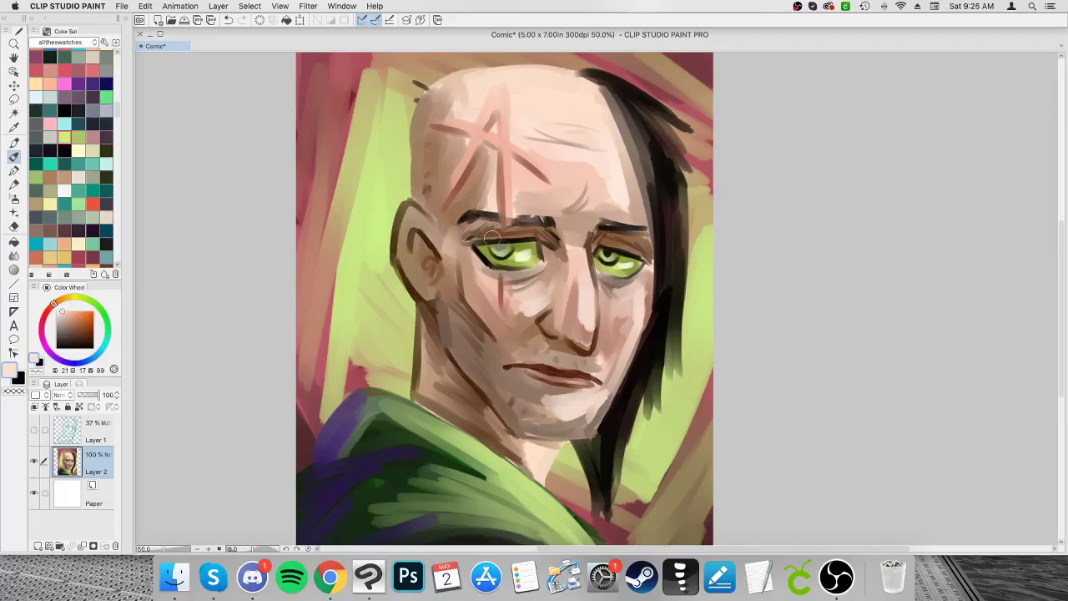
Step: Paint shadows beneath both eyes in a sampled brown (H 24, S 48, V 49)
alt+click(461, 278)
drag(477, 273, 490, 283)
drag(642, 277, 620, 292)
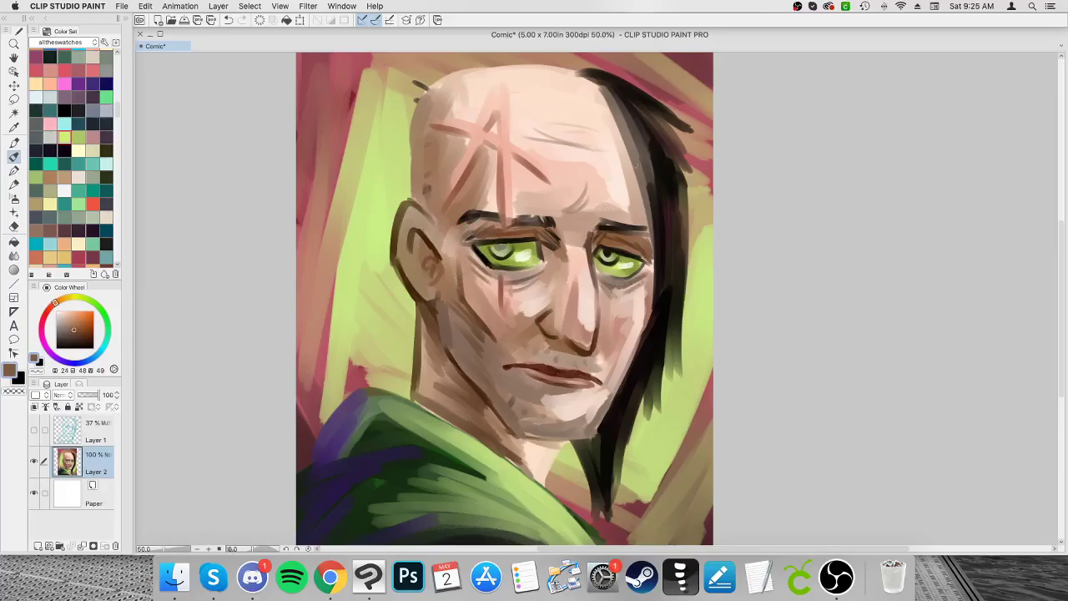
Step: Repaint the hair with long strokes in a near-black swatch (H 195, S 11, V 14), adding tufts at the crown
drag(87, 325, 112, 363)
drag(118, 110, 116, 76)
click(50, 234)
mouse_move(622, 100)
mouse_down()
mouse_move(654, 179)
mouse_move(654, 243)
mouse_up()
mouse_move(597, 83)
mouse_down()
mouse_move(646, 167)
mouse_move(601, 93)
mouse_move(658, 276)
mouse_up()
drag(623, 132, 671, 268)
mouse_move(602, 75)
mouse_down()
mouse_move(652, 115)
mouse_move(672, 159)
mouse_up()
drag(622, 88, 681, 128)
drag(656, 137, 681, 344)
mouse_move(590, 75)
mouse_down()
mouse_move(564, 63)
mouse_move(615, 117)
mouse_move(565, 64)
mouse_move(668, 85)
mouse_up()
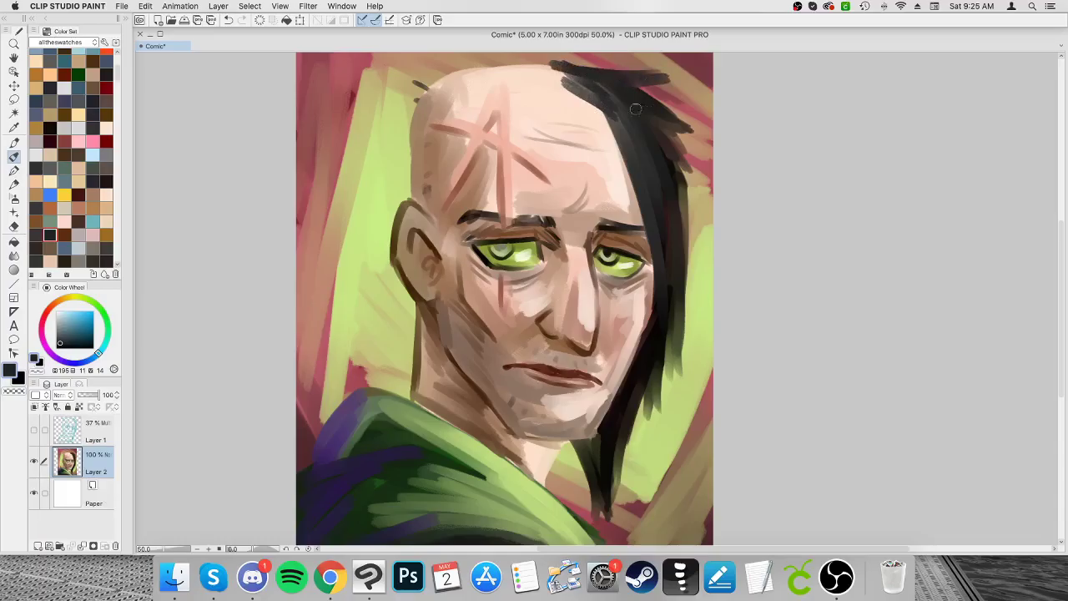
drag(671, 312, 615, 434)
Step: Add short black stubble strokes on the jaw, chin, upper lip and back of the head
drag(81, 326, 144, 388)
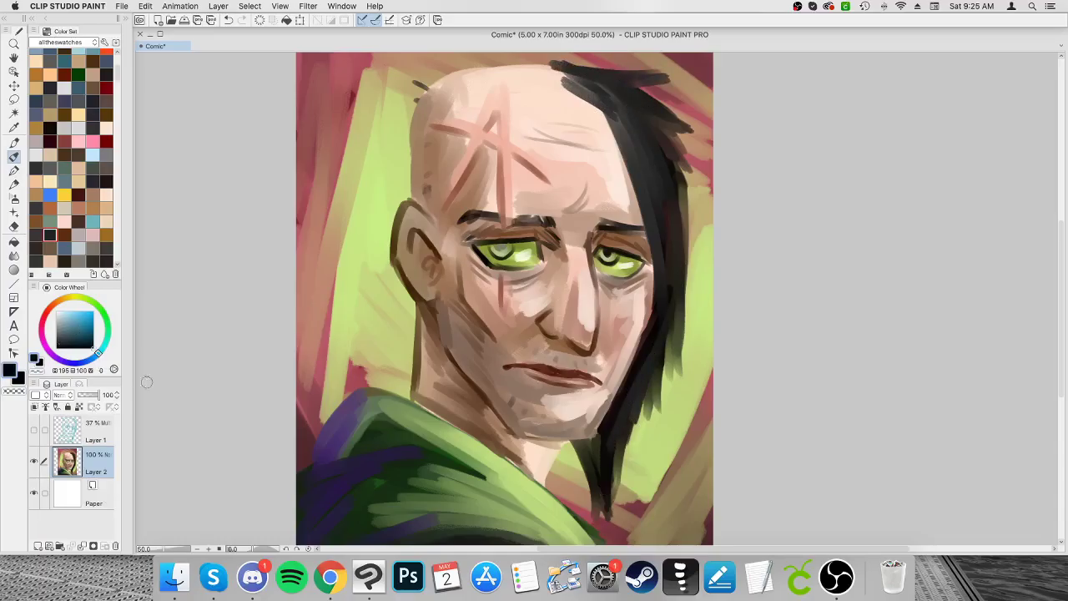
drag(448, 337, 451, 345)
drag(454, 342, 459, 352)
drag(460, 356, 463, 363)
drag(425, 92, 406, 101)
drag(416, 170, 407, 181)
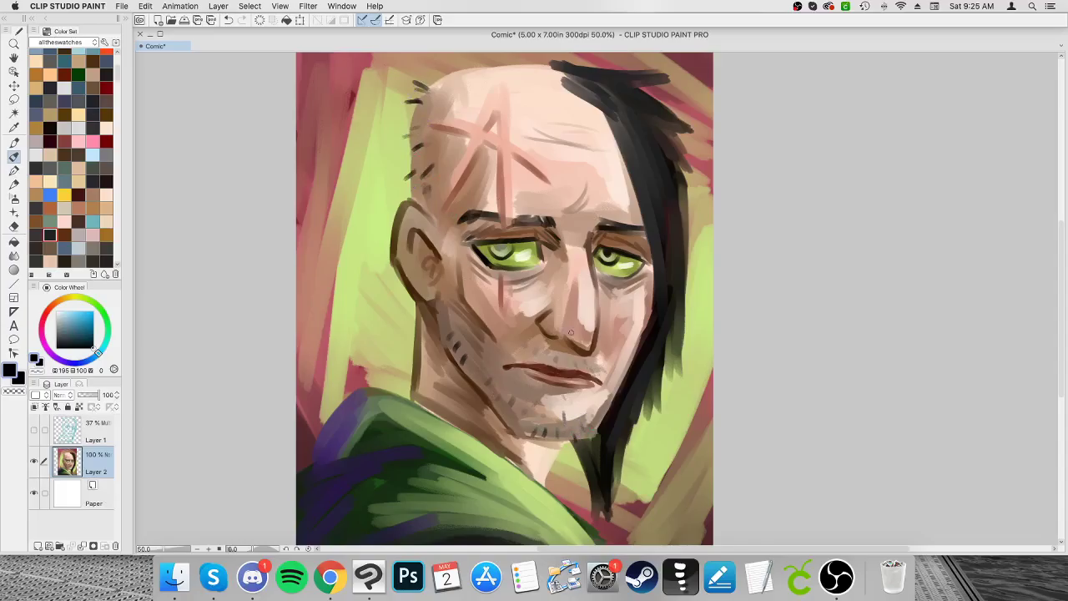
drag(525, 351, 518, 354)
Step: Paint long hair highlights in muted green and pale green (H 79, S 28, V 100), based on the background green
click(63, 320)
alt+click(701, 316)
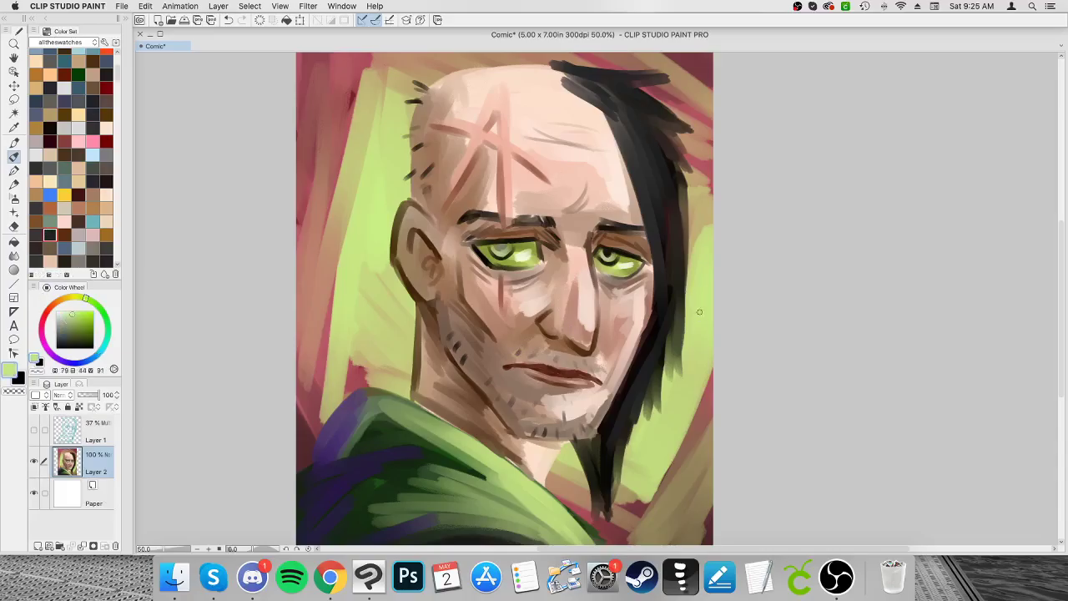
click(66, 327)
mouse_move(616, 72)
mouse_down()
mouse_move(651, 80)
mouse_move(673, 127)
mouse_move(667, 260)
mouse_up()
drag(663, 196, 666, 319)
drag(74, 326, 65, 311)
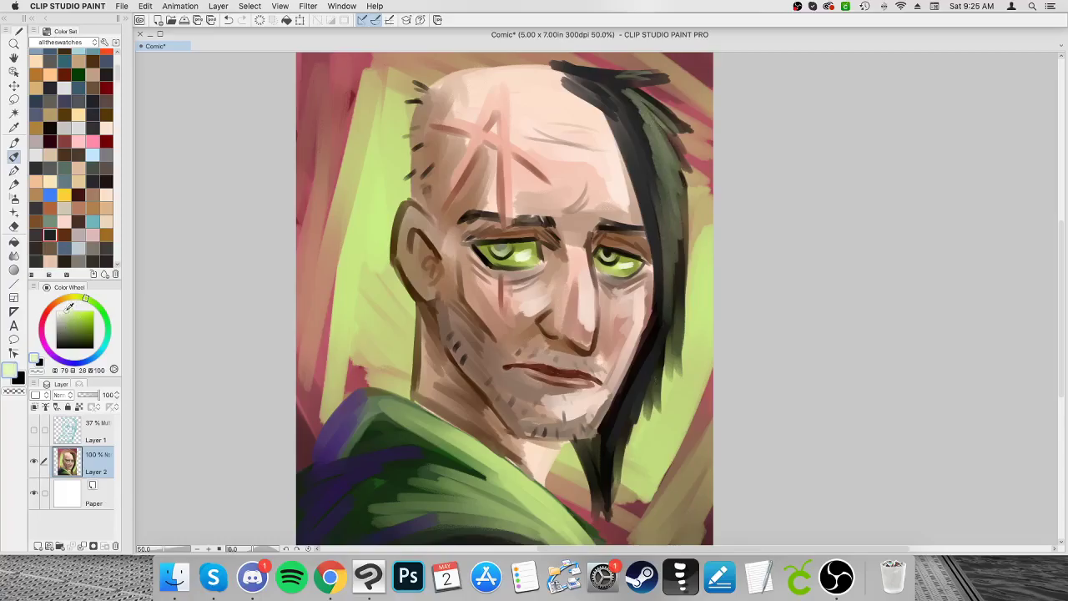
mouse_move(652, 112)
mouse_down()
mouse_move(663, 160)
mouse_move(669, 273)
mouse_up()
drag(644, 152, 661, 325)
mouse_move(656, 226)
mouse_down()
mouse_move(651, 353)
mouse_move(597, 467)
mouse_move(596, 524)
mouse_up()
Step: Add green rim light (H 76, S 43, V 85) along the far face edge, outer hair, nose tip and lower lip
alt+click(673, 407)
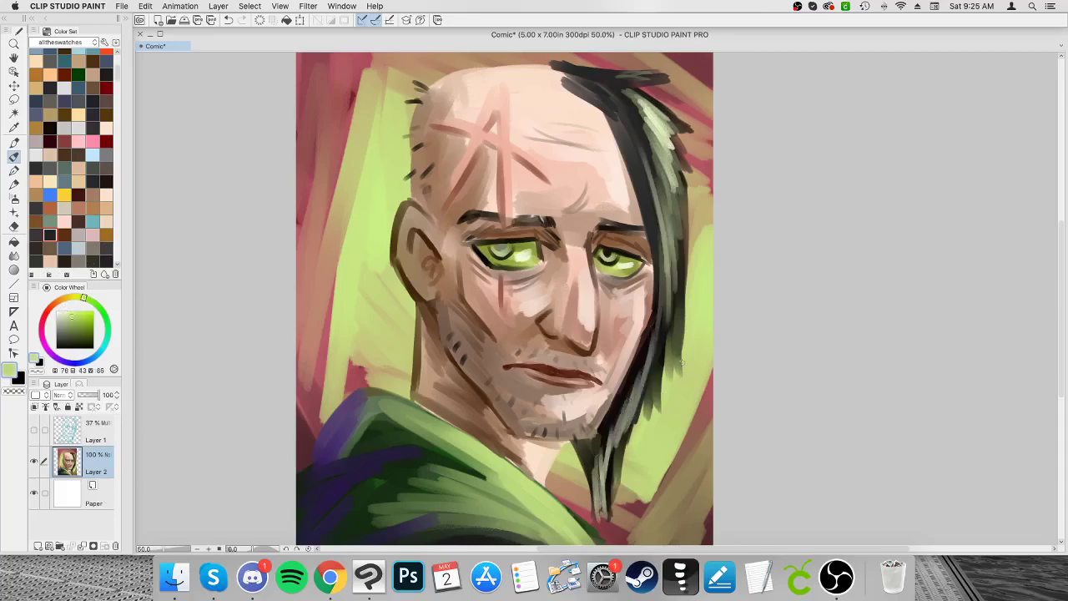
drag(652, 269, 649, 317)
mouse_move(654, 261)
mouse_down()
mouse_move(650, 330)
mouse_move(627, 384)
mouse_move(634, 354)
mouse_move(594, 436)
mouse_move(558, 451)
mouse_up()
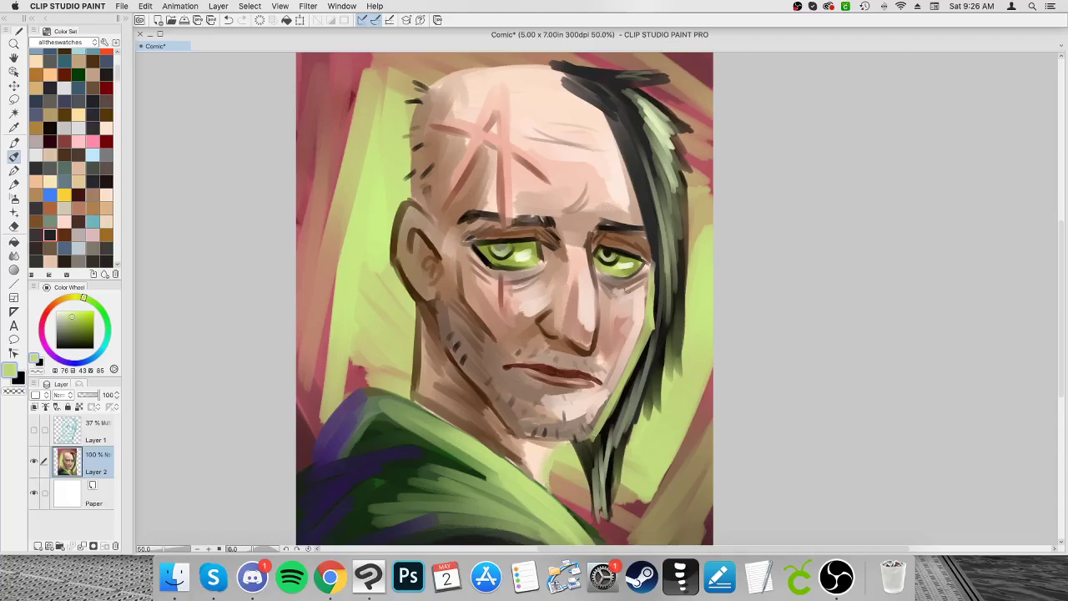
drag(682, 230, 674, 379)
mouse_move(598, 323)
mouse_down()
mouse_move(593, 349)
mouse_move(583, 349)
mouse_move(593, 349)
mouse_up()
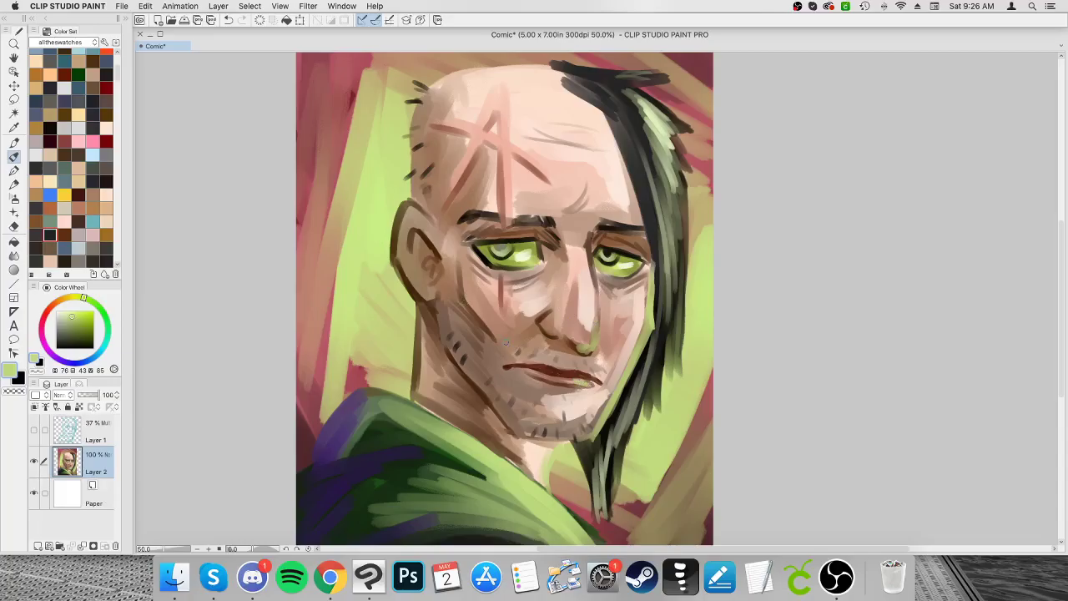
Step: Reinforce the jawline from the ear to the chin in a sampled dark brown (H 26, S 69, V 29)
alt+click(429, 298)
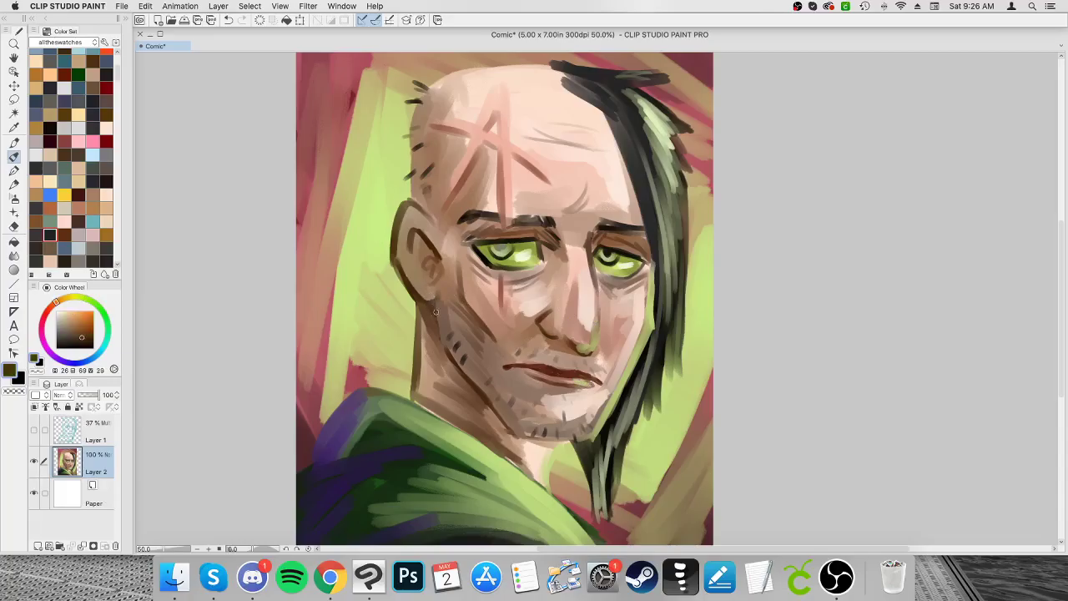
mouse_move(439, 311)
mouse_down()
mouse_move(440, 346)
mouse_move(494, 422)
mouse_up()
key(super+minus)
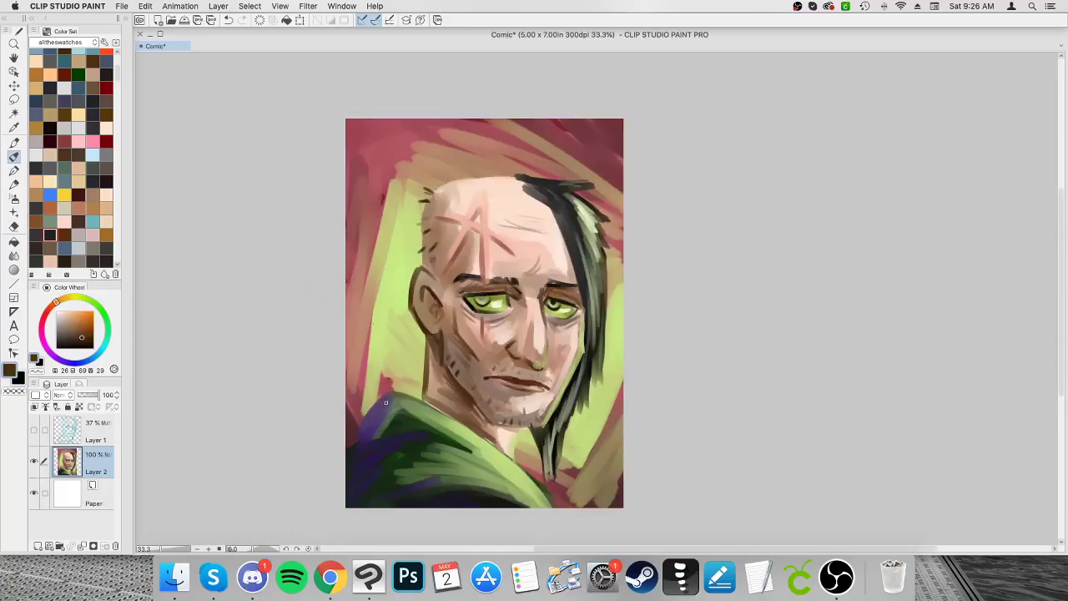
Step: Outline the back and top of the head in a sampled olive brown (H 43, S 55, V 39)
key(super+plus)
key(super+plus)
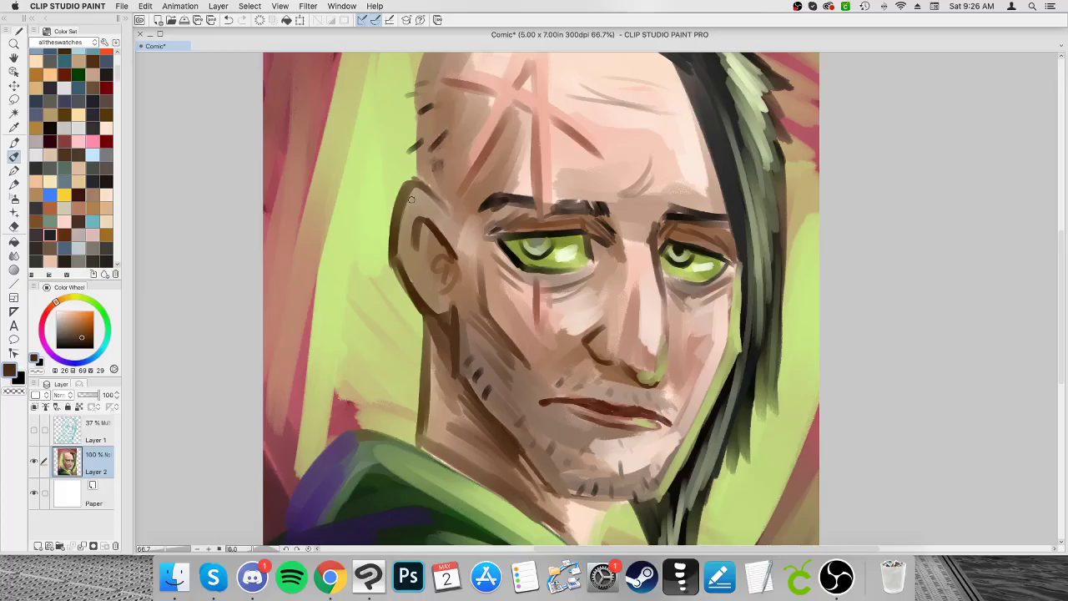
alt+click(411, 199)
drag(416, 150, 415, 180)
drag(415, 121, 415, 143)
drag(414, 98, 415, 139)
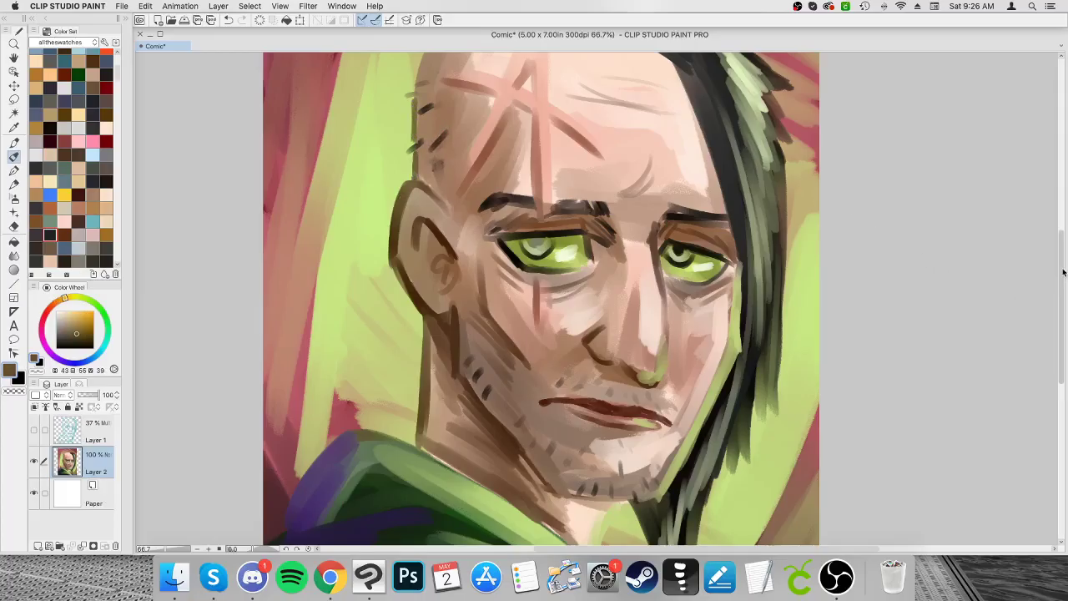
drag(1062, 276, 1055, 210)
mouse_move(425, 202)
mouse_down()
mouse_move(415, 240)
mouse_move(423, 205)
mouse_up()
drag(519, 152, 499, 156)
Step: Deepen the furrow between the eyebrows with olive brown strokes
drag(652, 314, 611, 345)
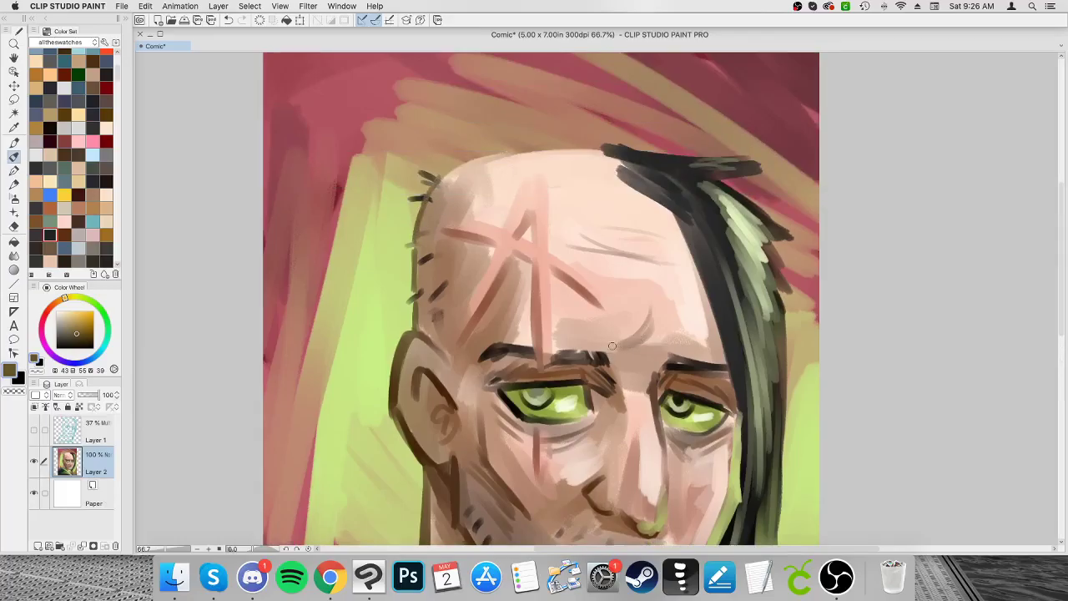
drag(651, 314, 617, 352)
mouse_move(655, 356)
mouse_down()
mouse_move(636, 357)
mouse_move(643, 324)
mouse_move(623, 355)
mouse_up()
Step: Darken the near eye's upper eyelid crease and the brow furrow in very dark brown (H 24, S 100, V 19)
alt+click(568, 368)
drag(93, 331, 94, 342)
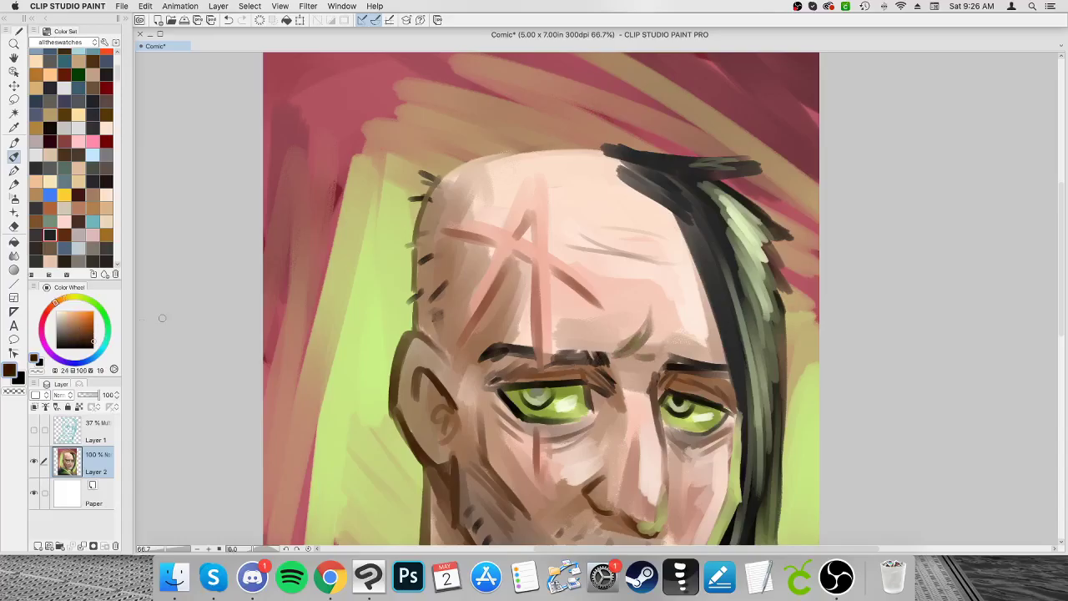
drag(580, 373, 503, 384)
drag(612, 354, 646, 321)
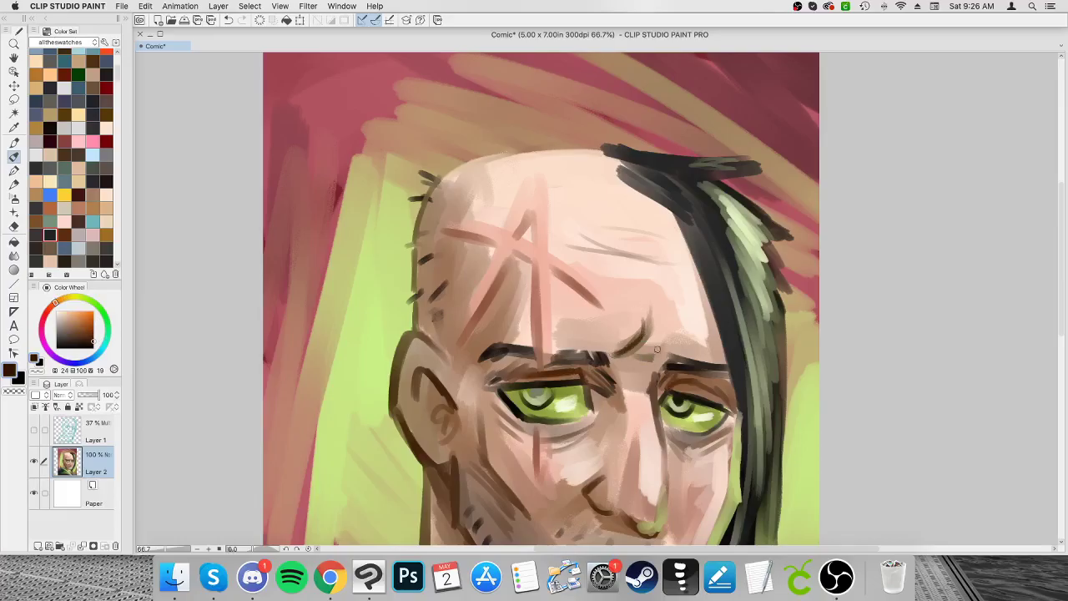
Step: Add black hair strokes to the inner ends of both eyebrows
alt+click(709, 216)
drag(94, 341, 95, 350)
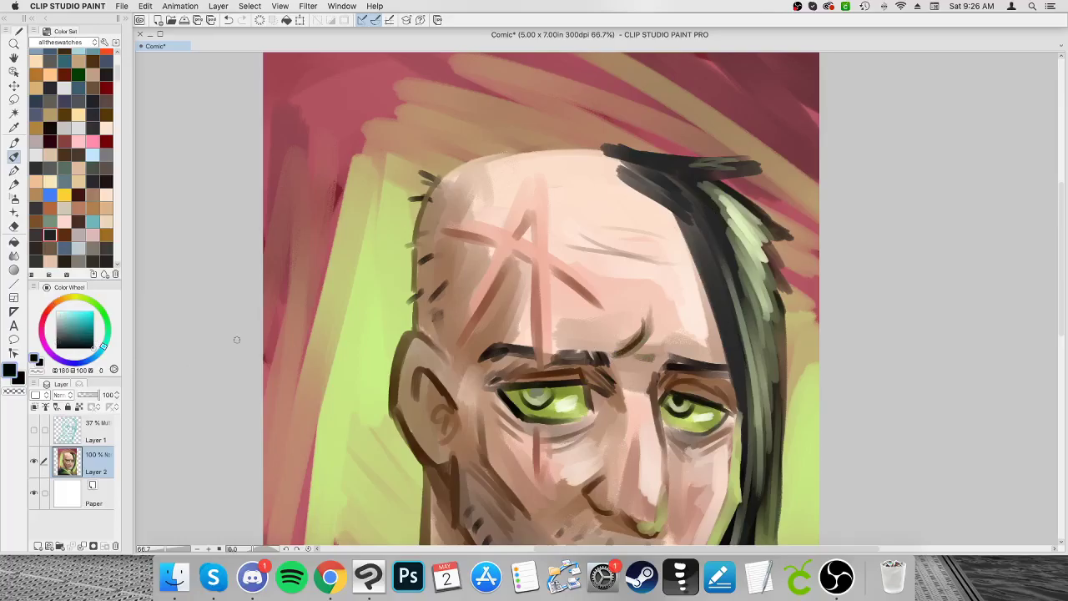
drag(610, 364, 604, 347)
mouse_move(603, 365)
mouse_down()
mouse_move(593, 349)
mouse_move(583, 352)
mouse_up()
mouse_move(667, 368)
mouse_down()
mouse_move(676, 356)
mouse_move(702, 359)
mouse_up()
Step: Paint near-white highlights along the edges of the forehead scars and the scar below the near eye
alt+click(532, 188)
drag(64, 312, 55, 311)
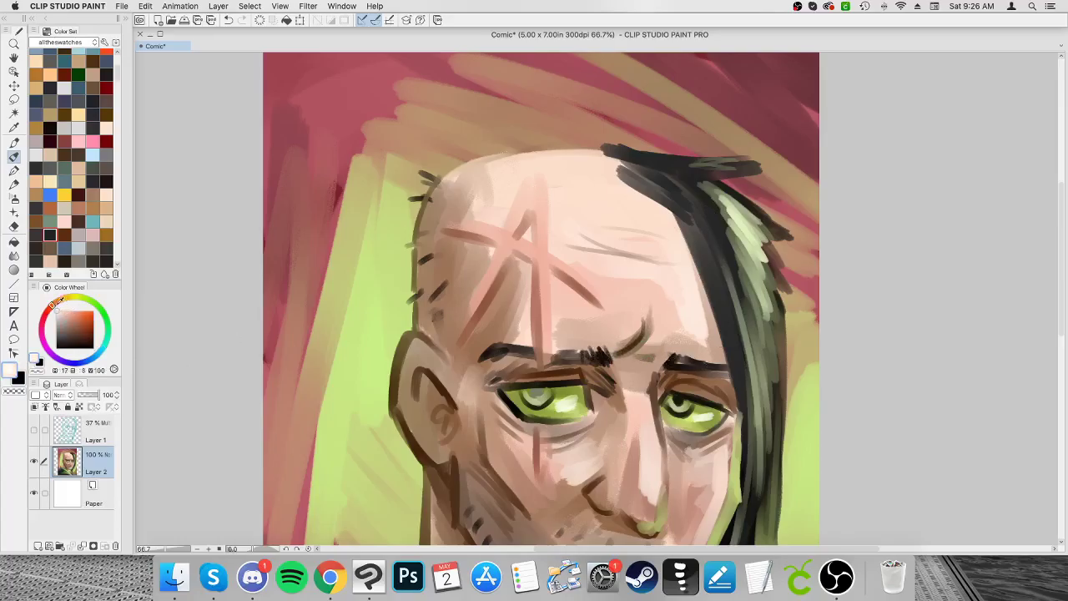
drag(542, 181, 548, 240)
drag(541, 199, 540, 232)
drag(532, 199, 519, 226)
drag(544, 271, 548, 345)
drag(519, 247, 507, 266)
drag(548, 430, 553, 484)
drag(1061, 323, 1062, 343)
key(super+0)
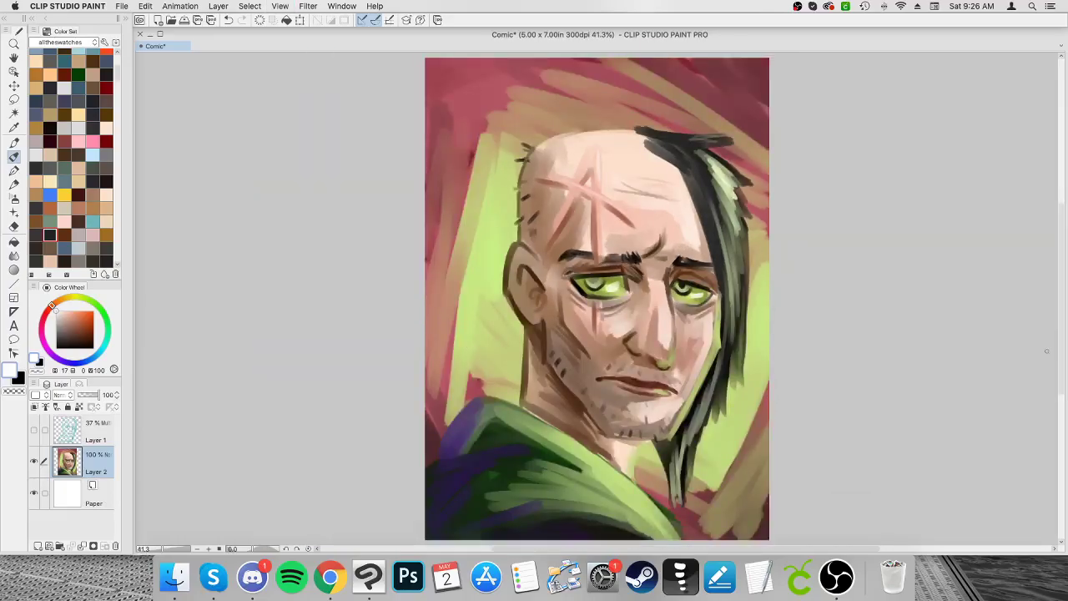